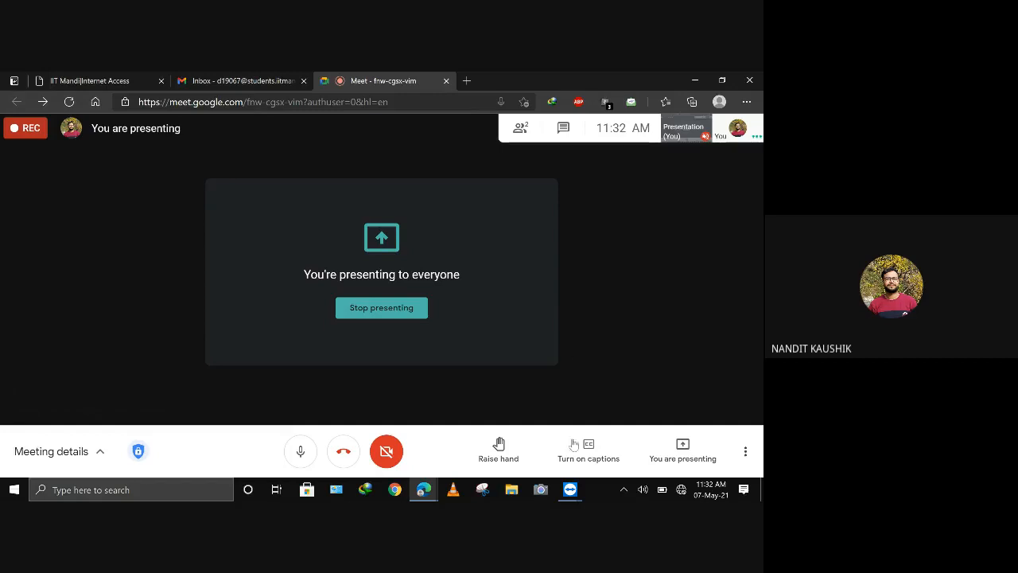
# Switch to the TeamViewer remote desktop and review the vsdflow GitHub repository's file list and README installation steps
pyautogui.moveTo(573, 494)
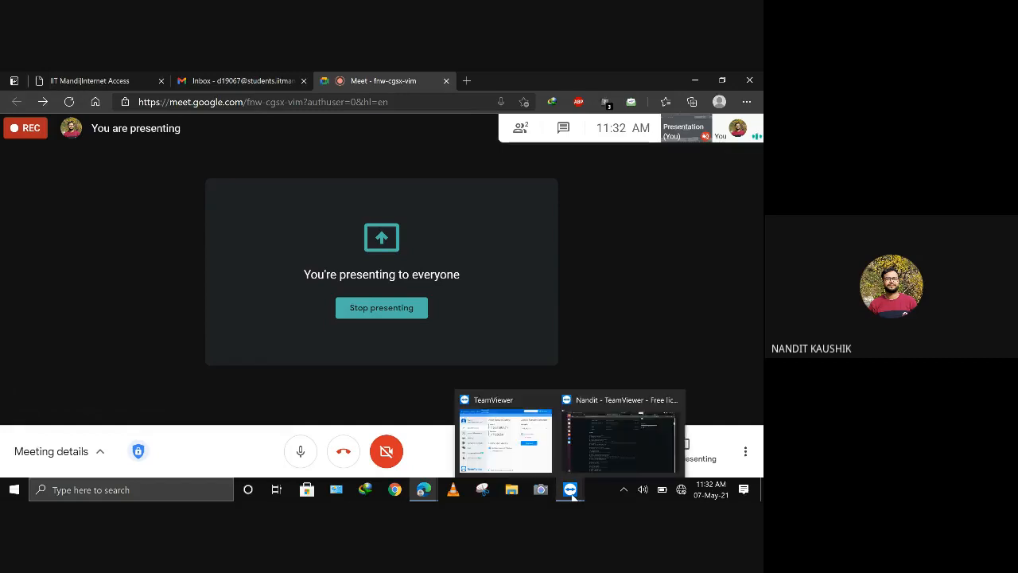
pyautogui.click(598, 454)
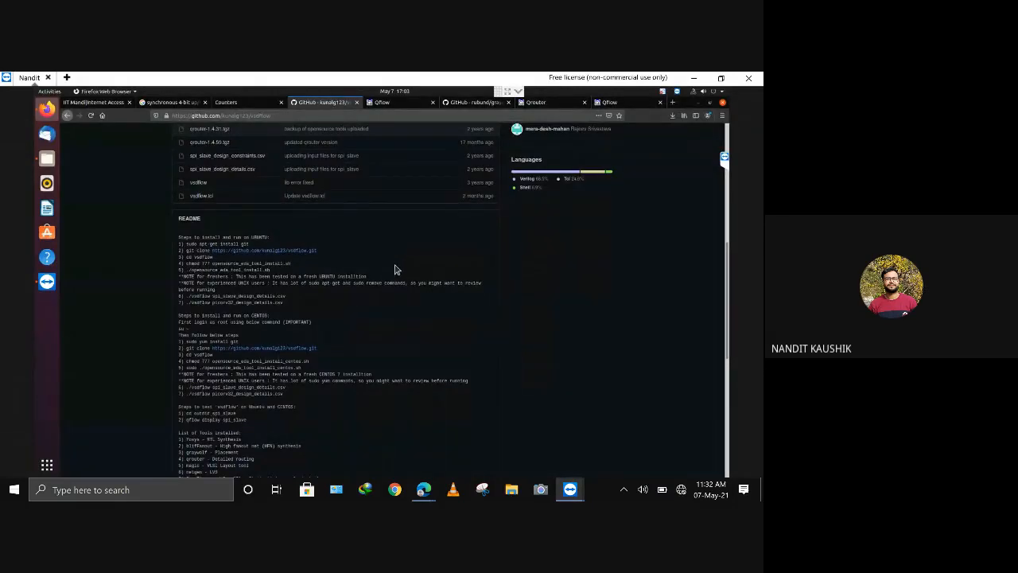
pyautogui.scroll(10, 395, 269)
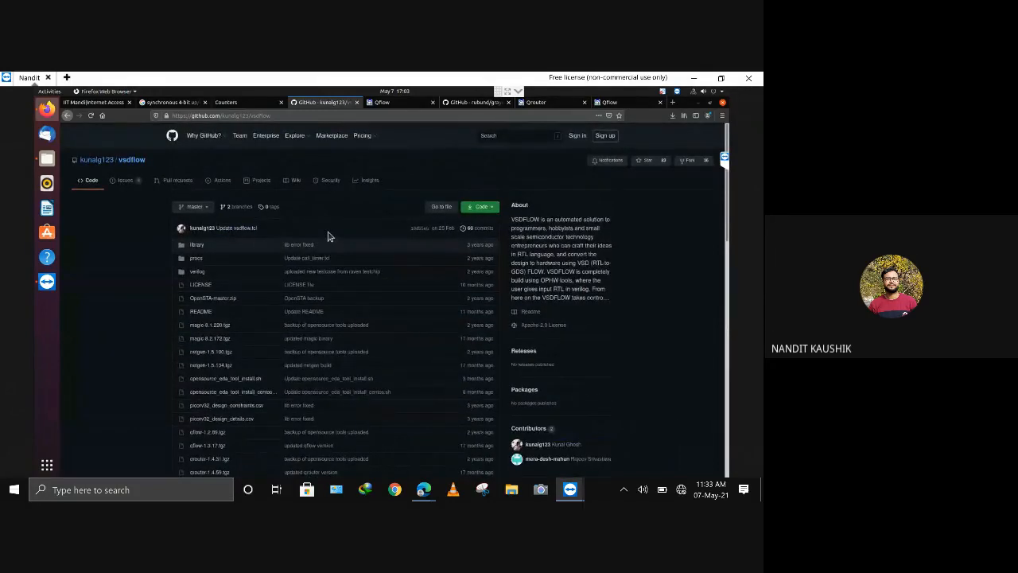
pyautogui.scroll(-1, 328, 237)
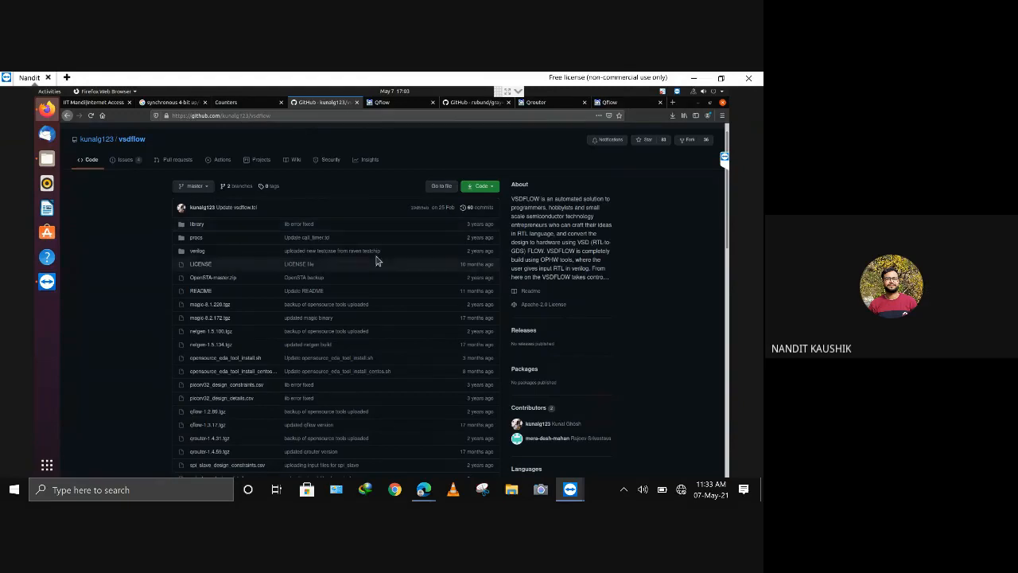
pyautogui.scroll(-5, 377, 258)
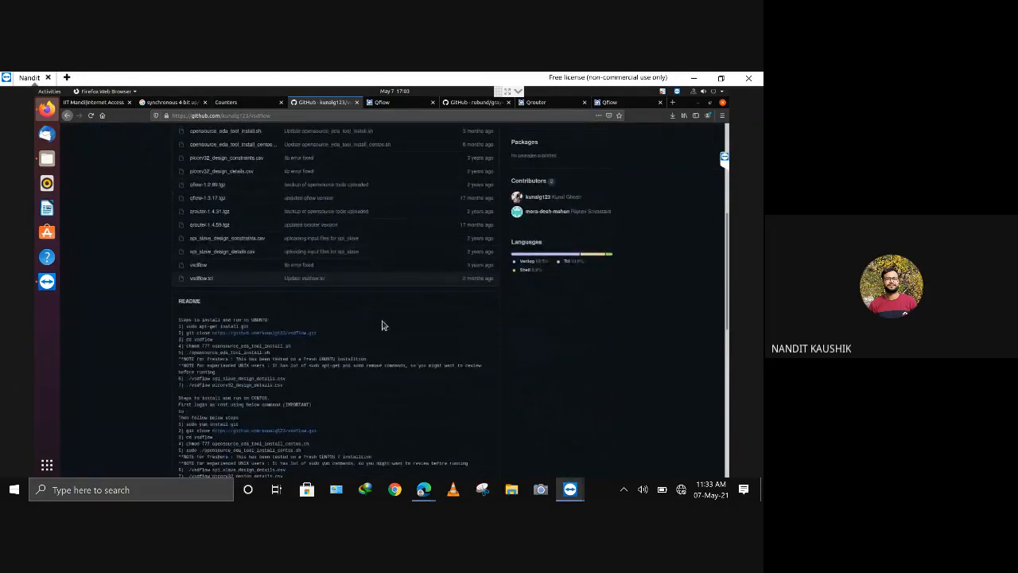
pyautogui.scroll(-2, 381, 325)
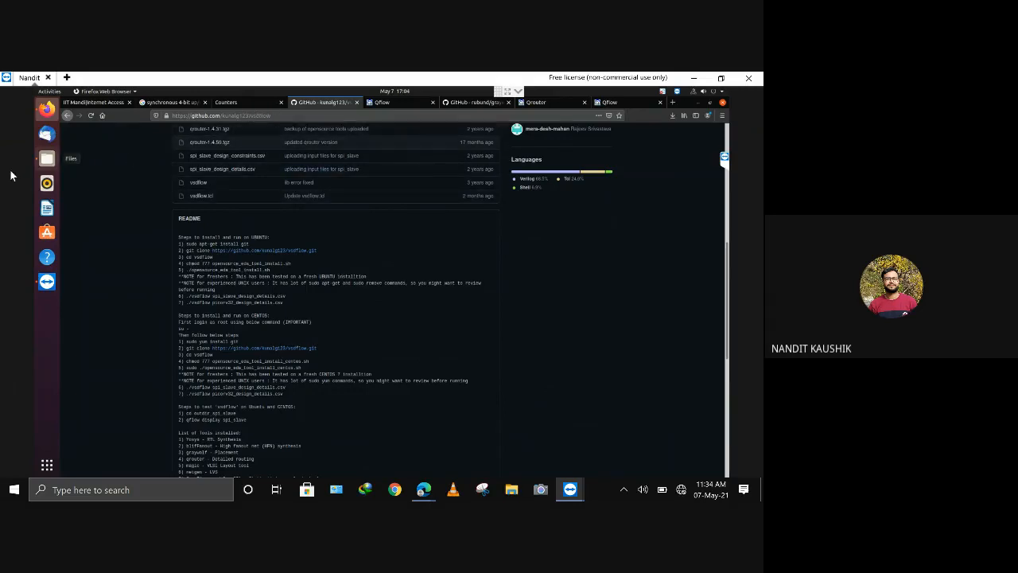
# View the contents of the local vsdflow folder in the file manager, then minimize its window
pyautogui.click(40, 163)
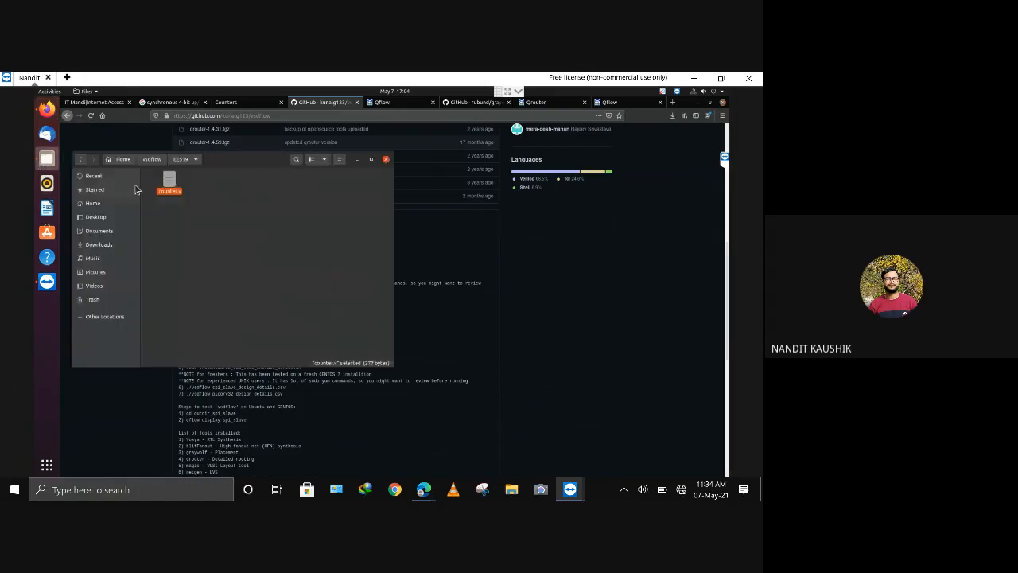
pyautogui.click(151, 159)
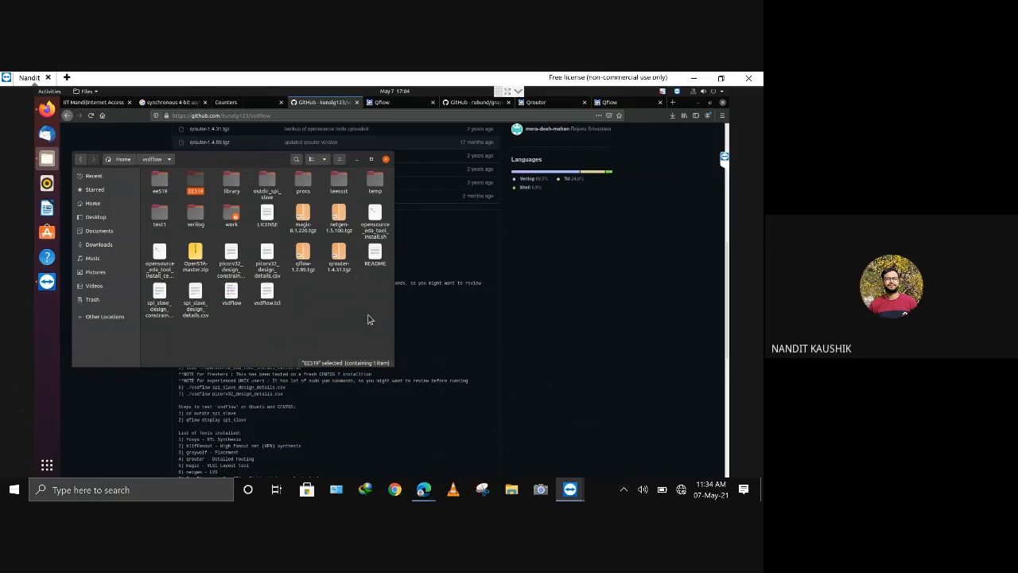
pyautogui.click(359, 162)
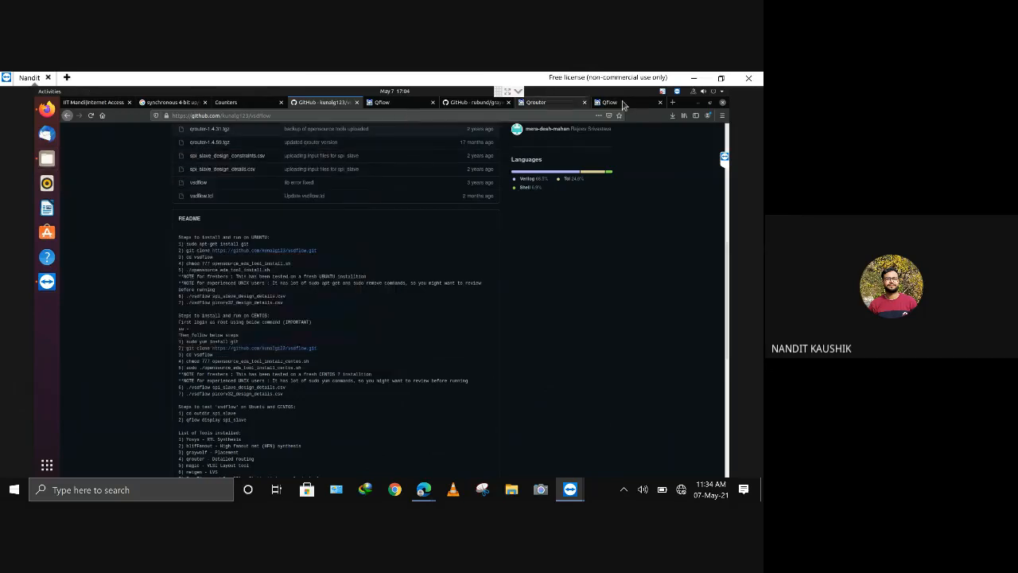
# Examine the Qflow 1.3 page on opencircuitdesign.com, from the digital synthesis flow overview to the required tool chain components
pyautogui.click(613, 103)
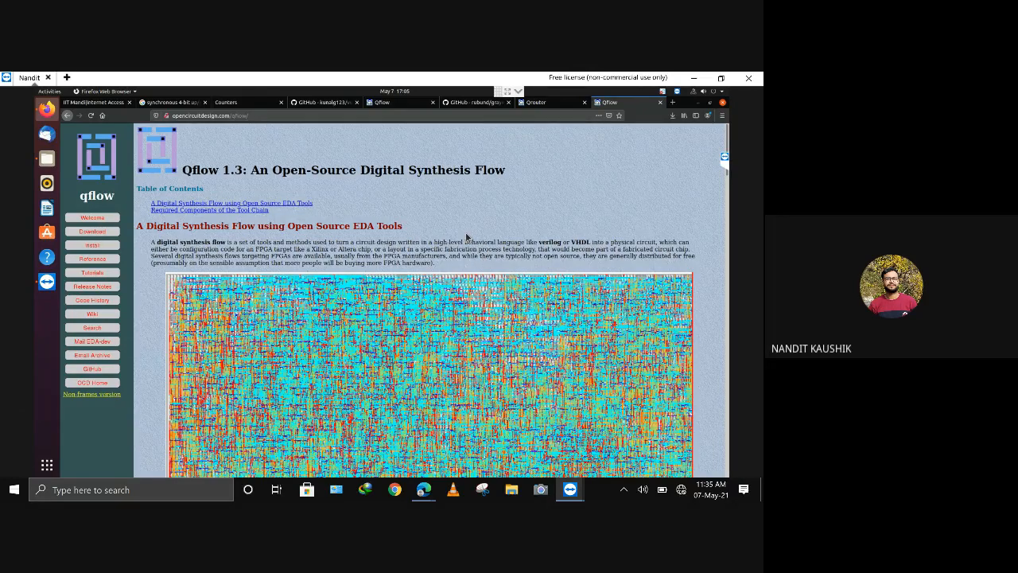
pyautogui.scroll(-1, 467, 237)
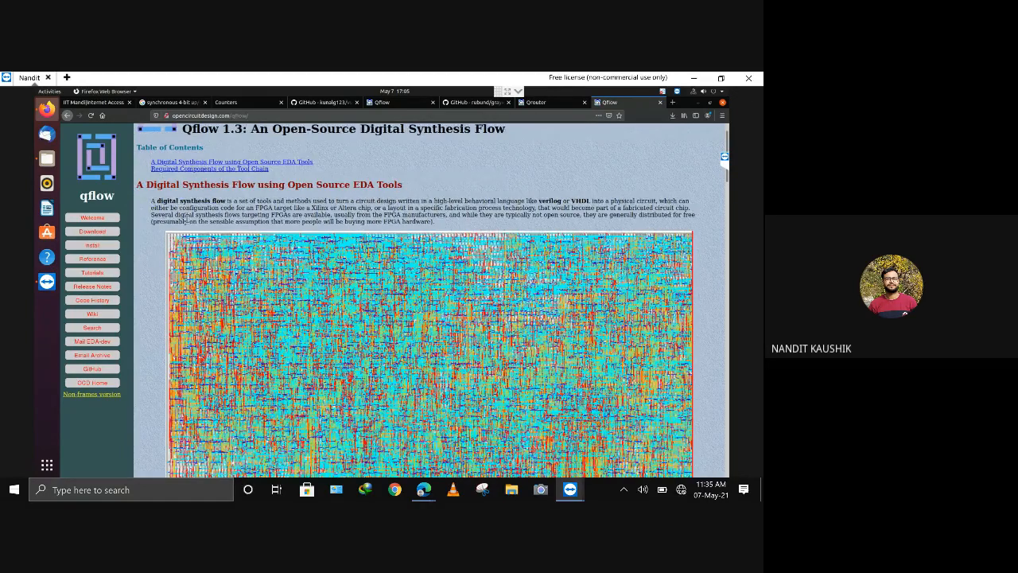
pyautogui.scroll(-1, 397, 210)
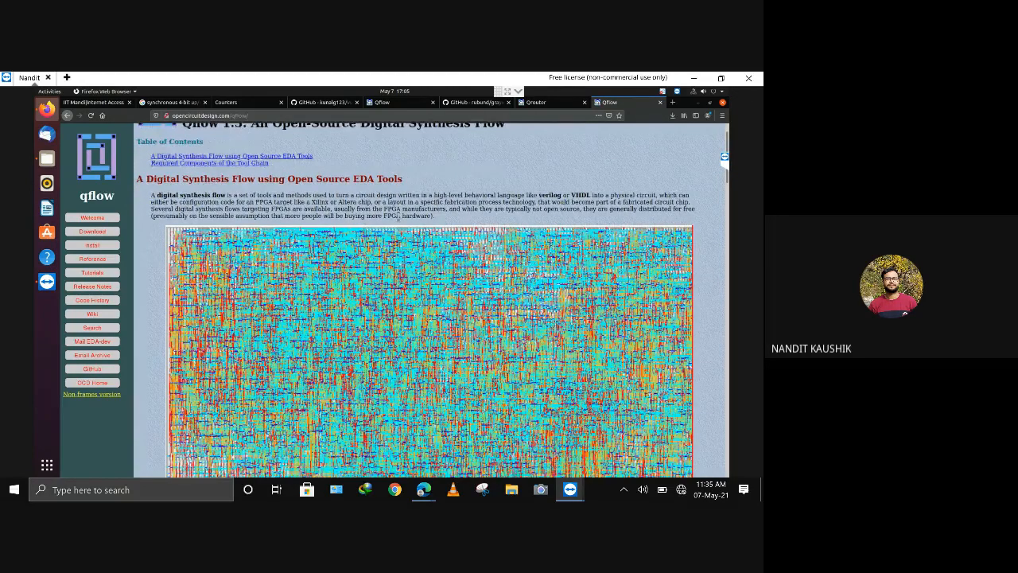
pyautogui.scroll(-5, 397, 215)
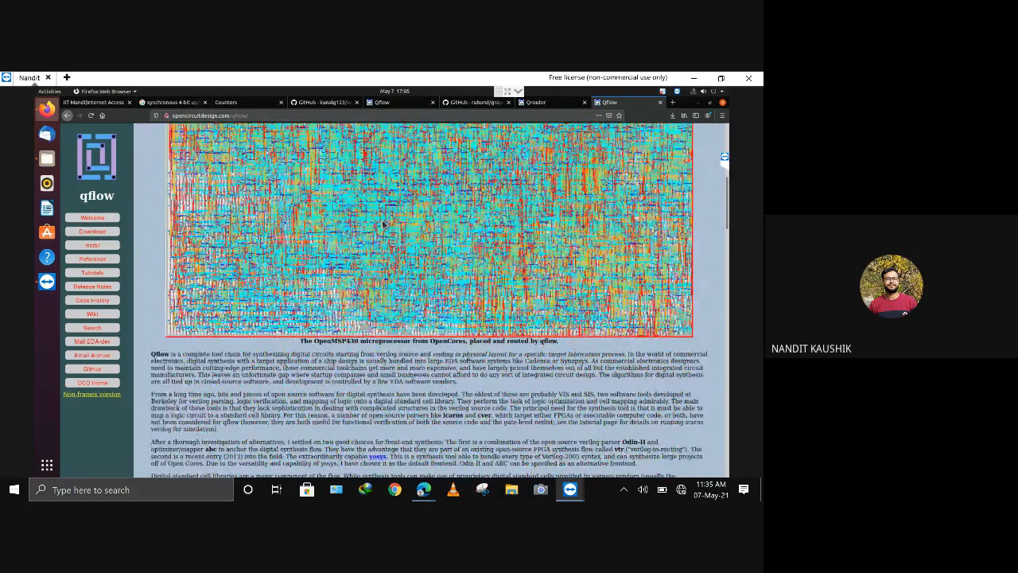
pyautogui.scroll(-5, 382, 225)
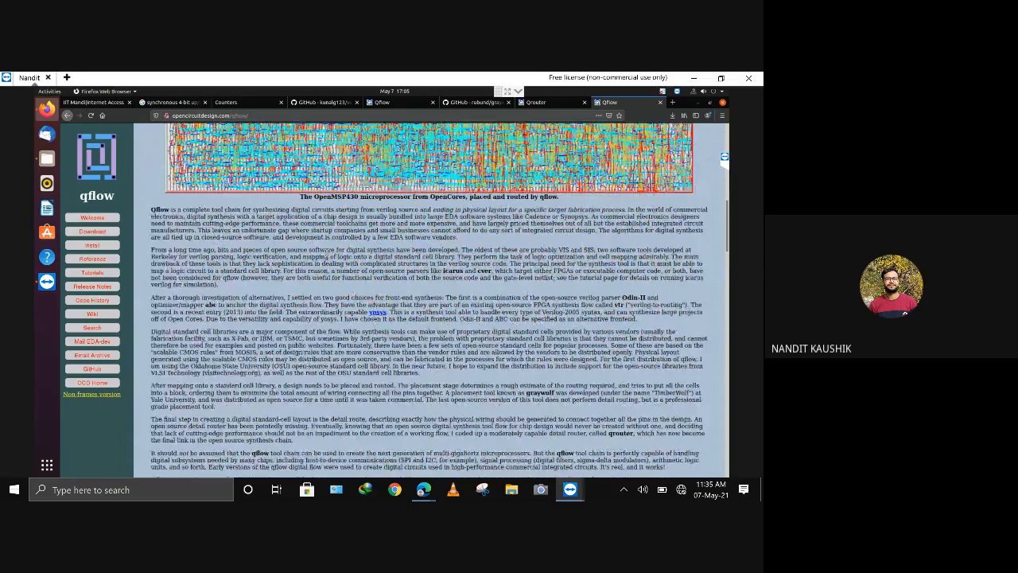
pyautogui.scroll(-2, 326, 252)
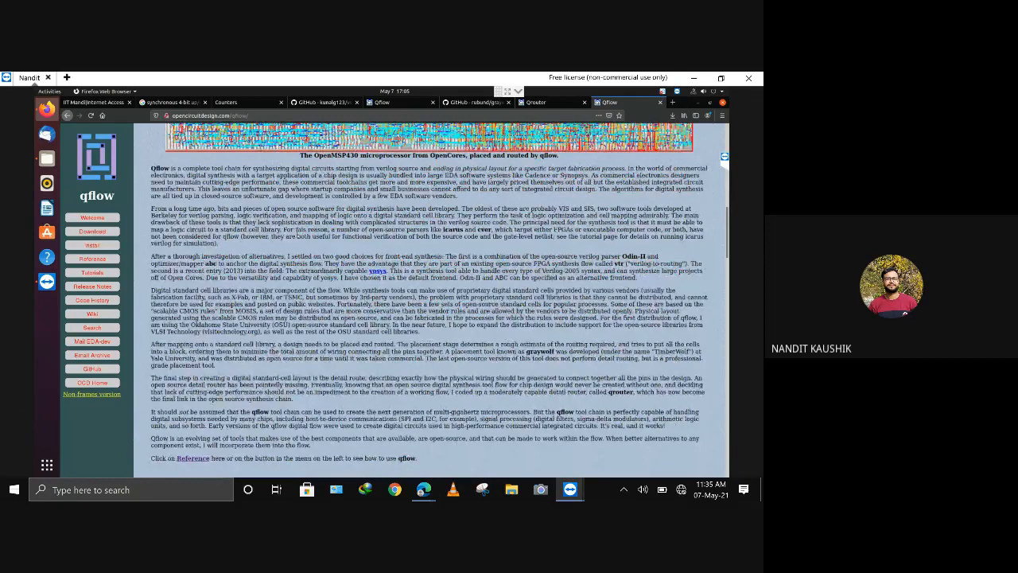
pyautogui.scroll(-10, 318, 261)
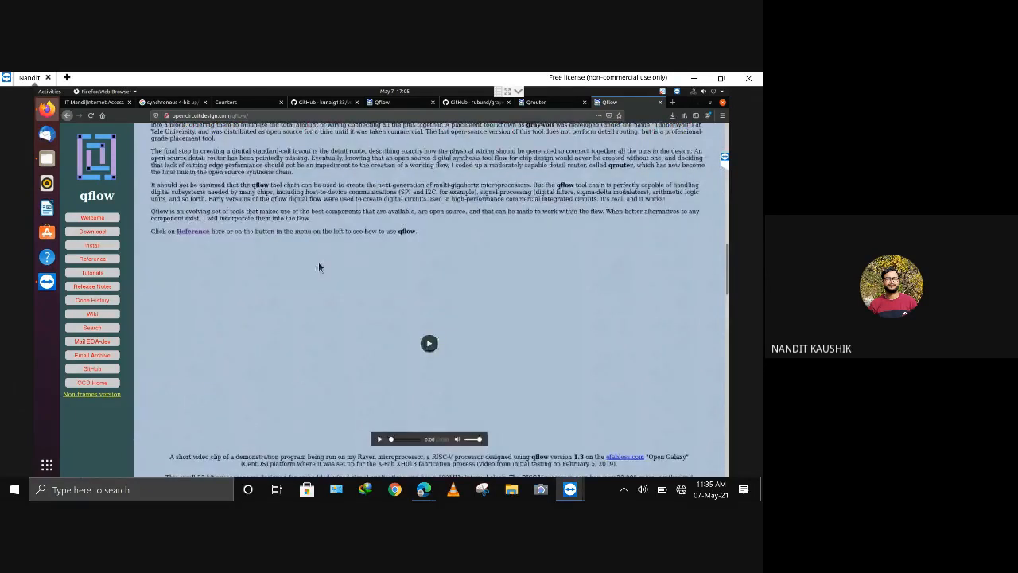
pyautogui.scroll(-6, 318, 267)
pyautogui.scroll(-12, 318, 267)
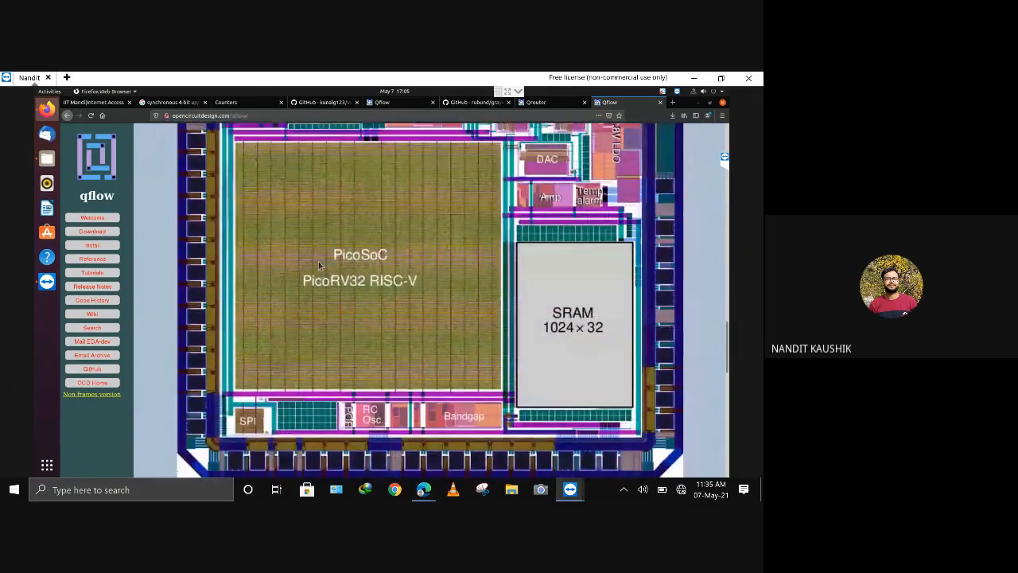
pyautogui.scroll(-5, 319, 265)
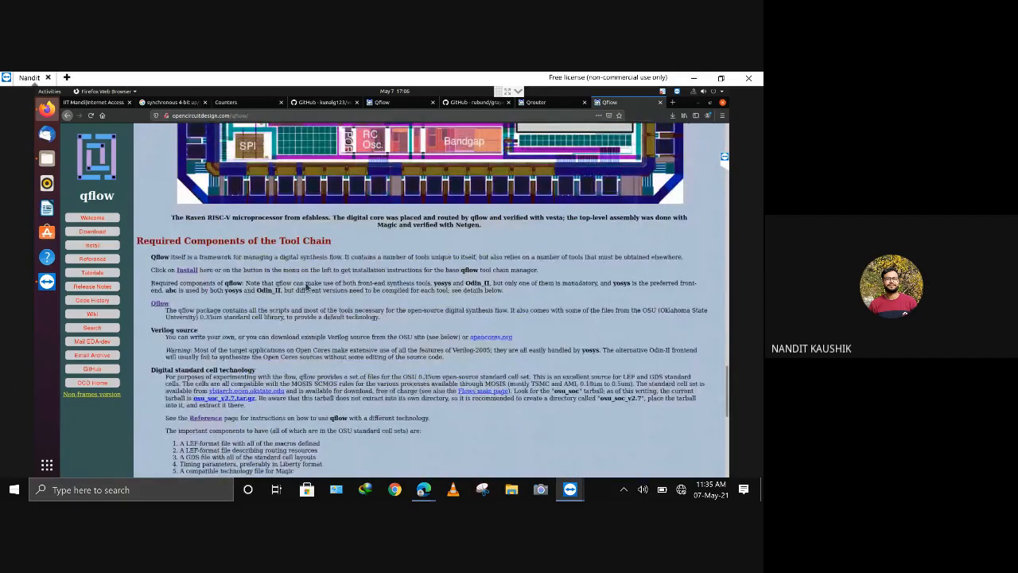
pyautogui.scroll(-5, 378, 282)
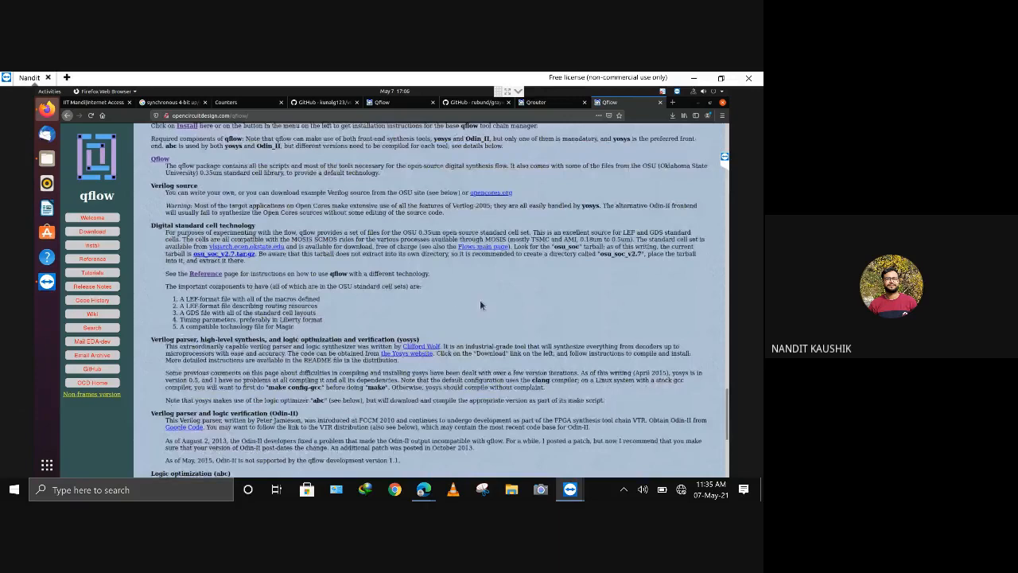
# Open the EE519 folder inside vsdflow, inspect the Verilog code in counter.v, and close the file
pyautogui.click(332, 103)
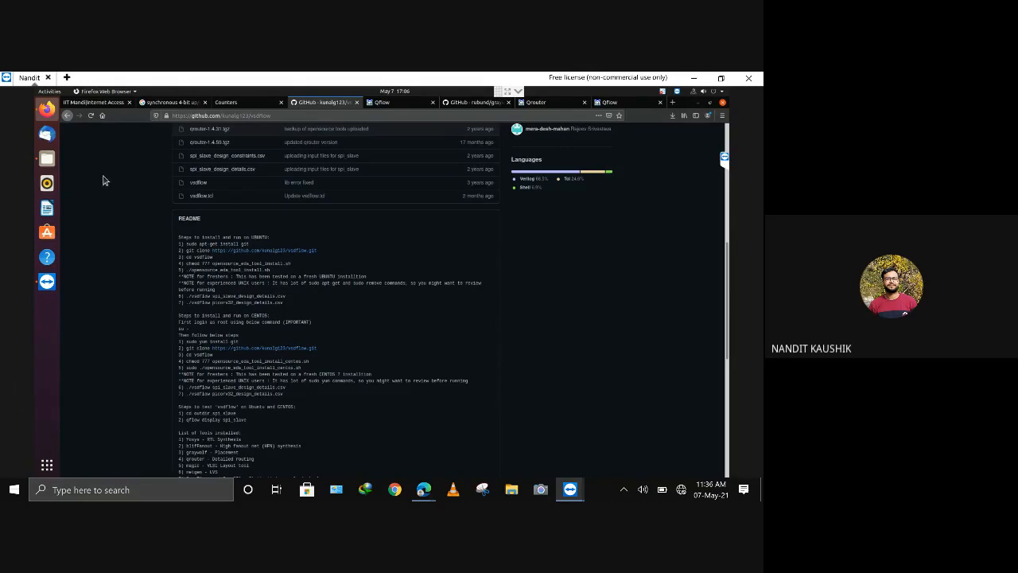
pyautogui.click(46, 159)
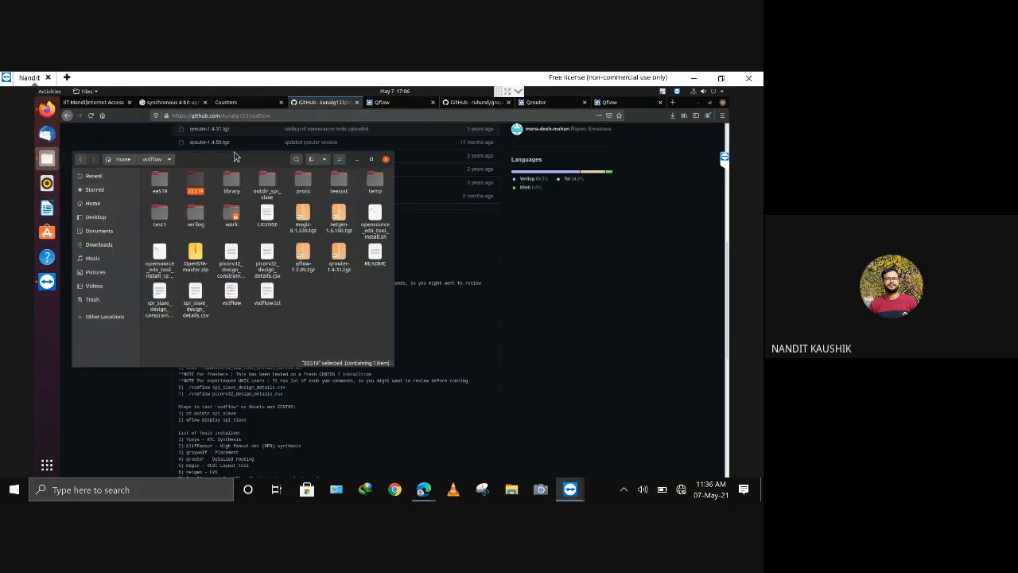
pyautogui.doubleClick(199, 187)
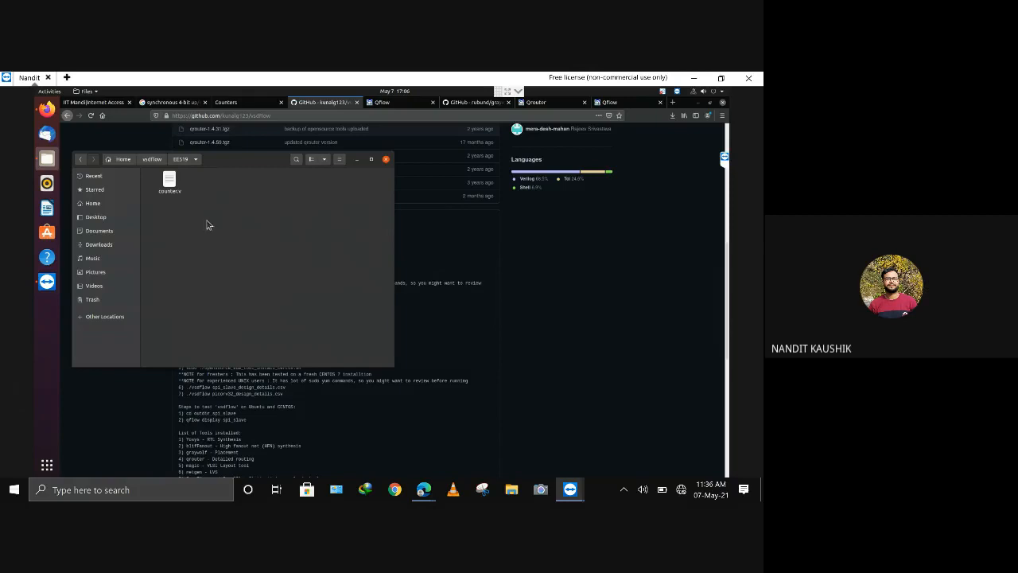
pyautogui.click(173, 189)
pyautogui.doubleClick(171, 184)
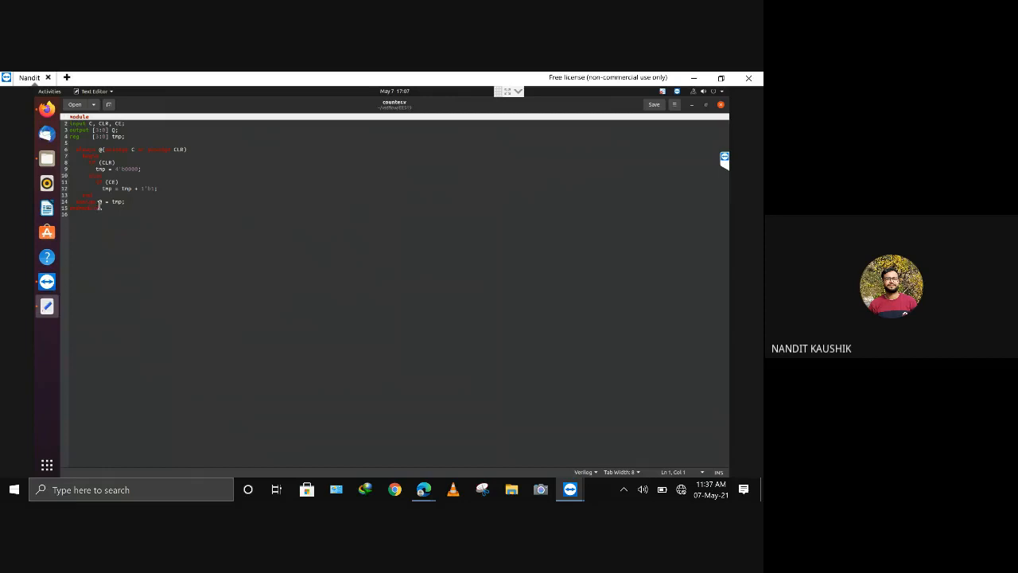
pyautogui.click(721, 106)
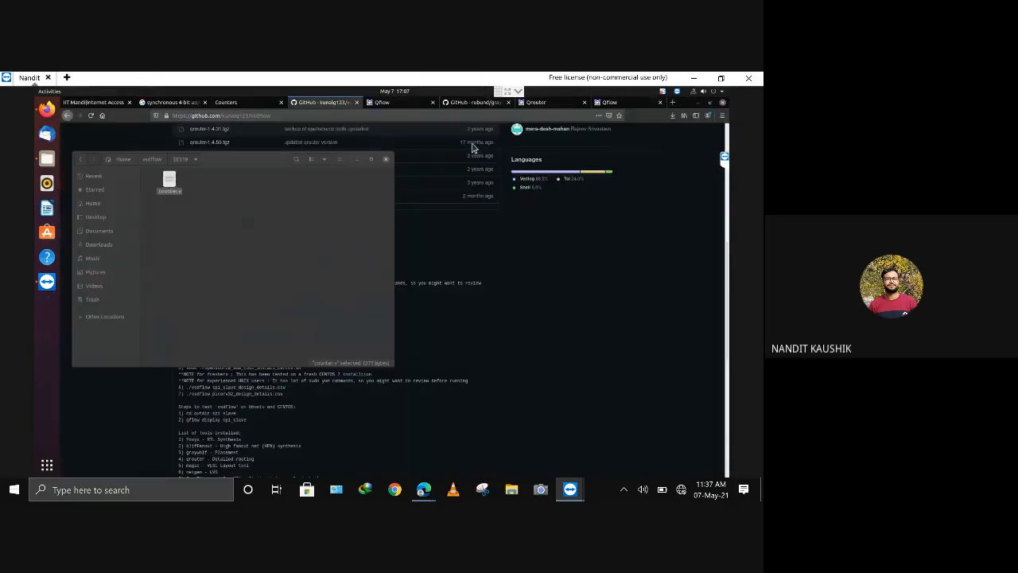
# Open a terminal in the EE519 folder and launch Qflow Manager with the command "qflow gui"
pyautogui.rightClick(246, 208)
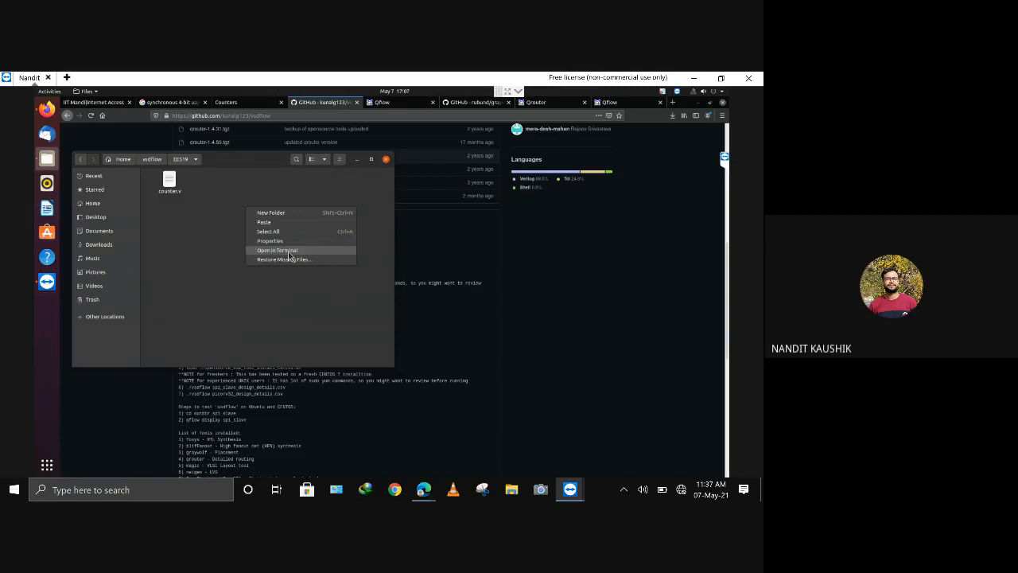
pyautogui.click(286, 250)
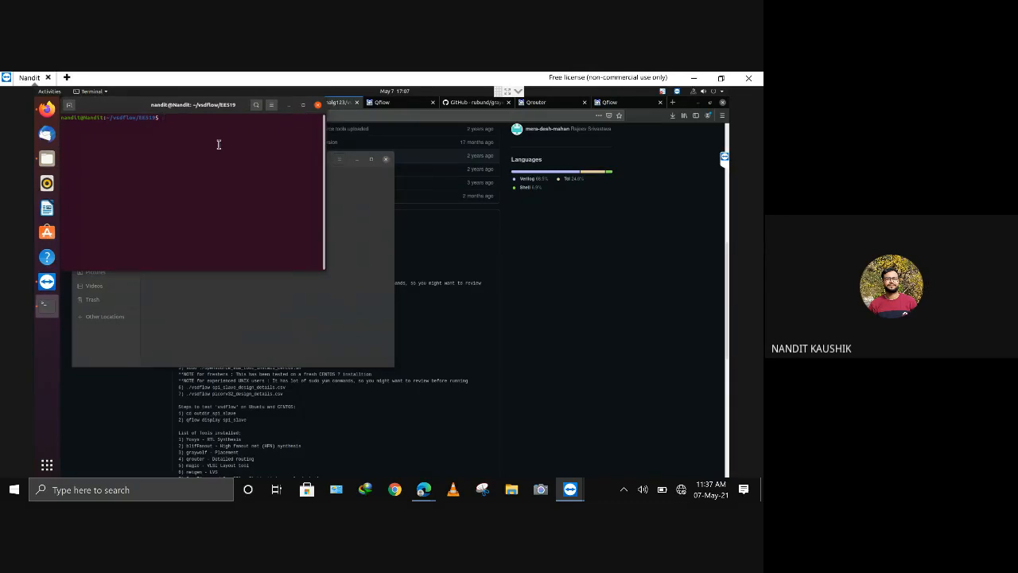
pyautogui.write('qflow gui')
pyautogui.press('Return')
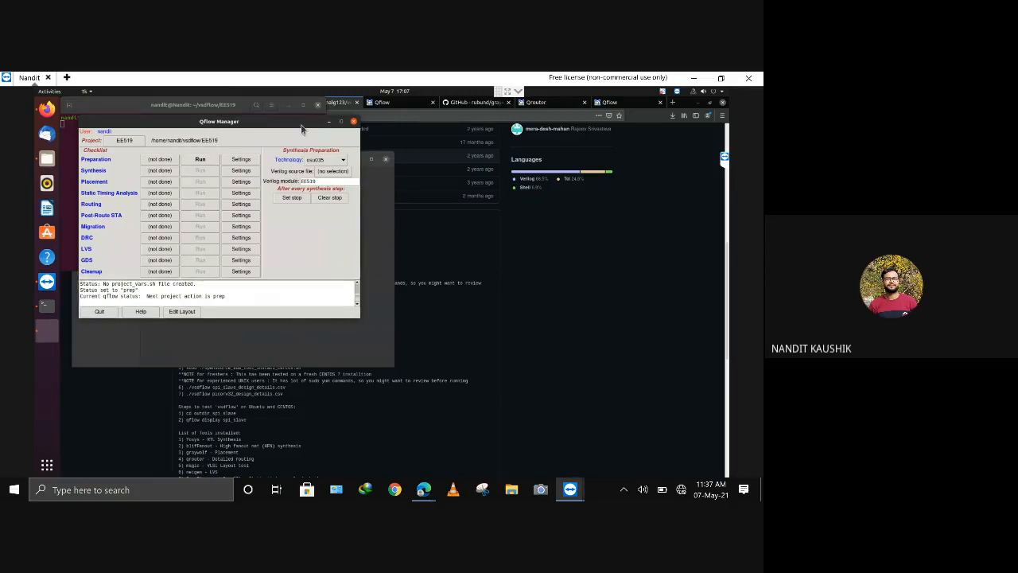
pyautogui.moveTo(300, 125); pyautogui.dragTo(404, 120)
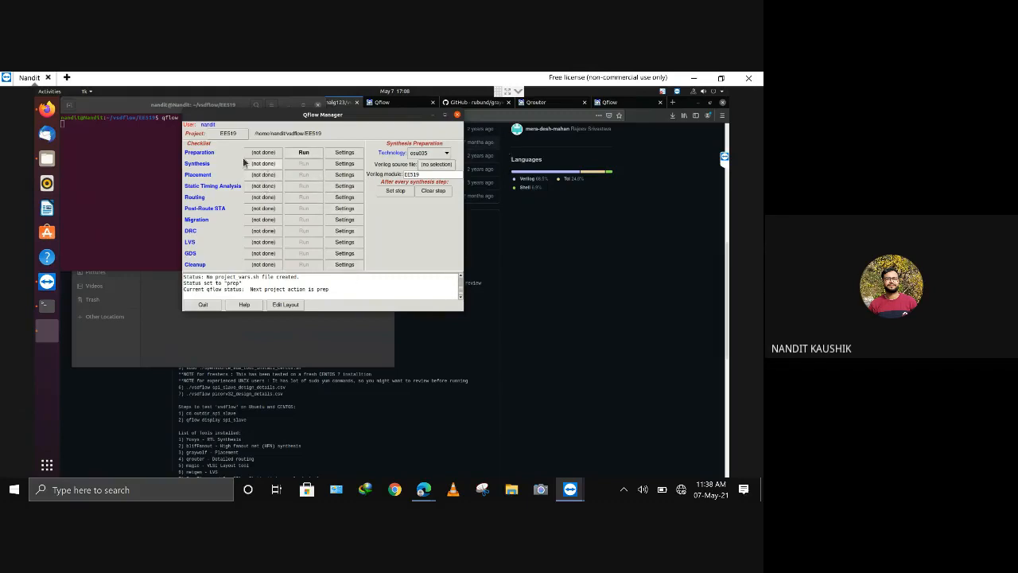
# Set the synthesis technology to osu018 and load counter.v as the Verilog source file
pyautogui.click(432, 154)
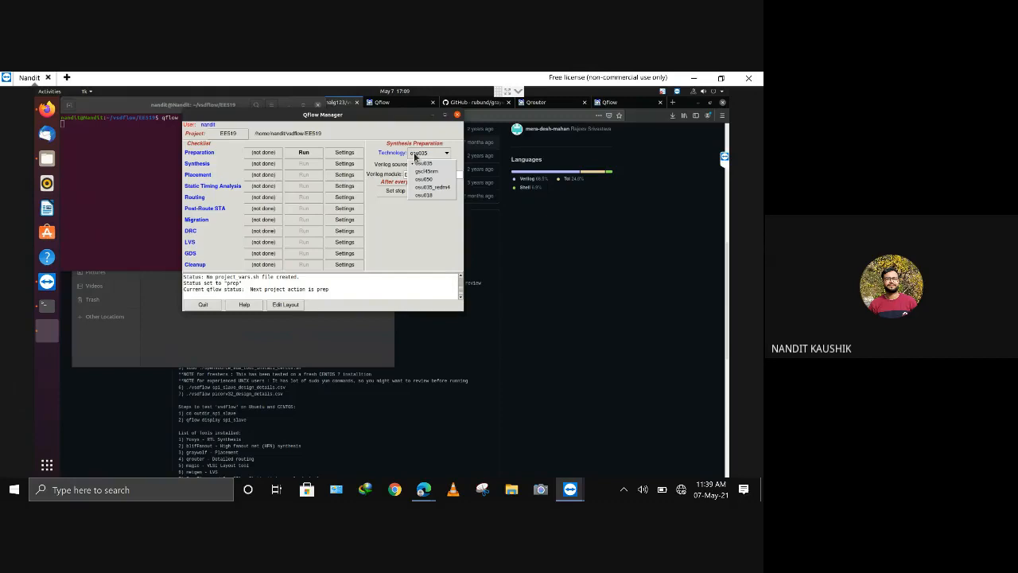
pyautogui.click(432, 195)
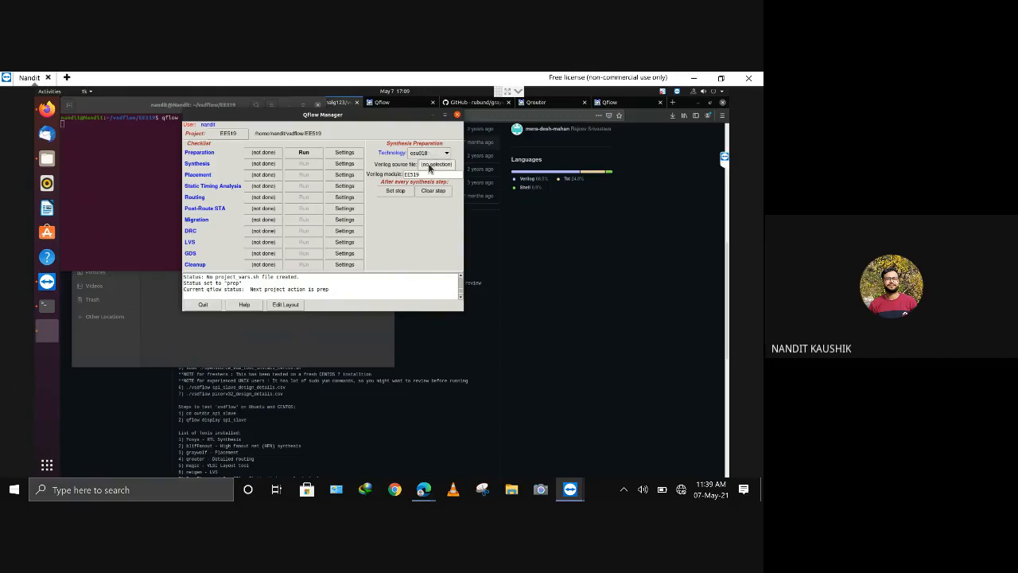
pyautogui.click(429, 164)
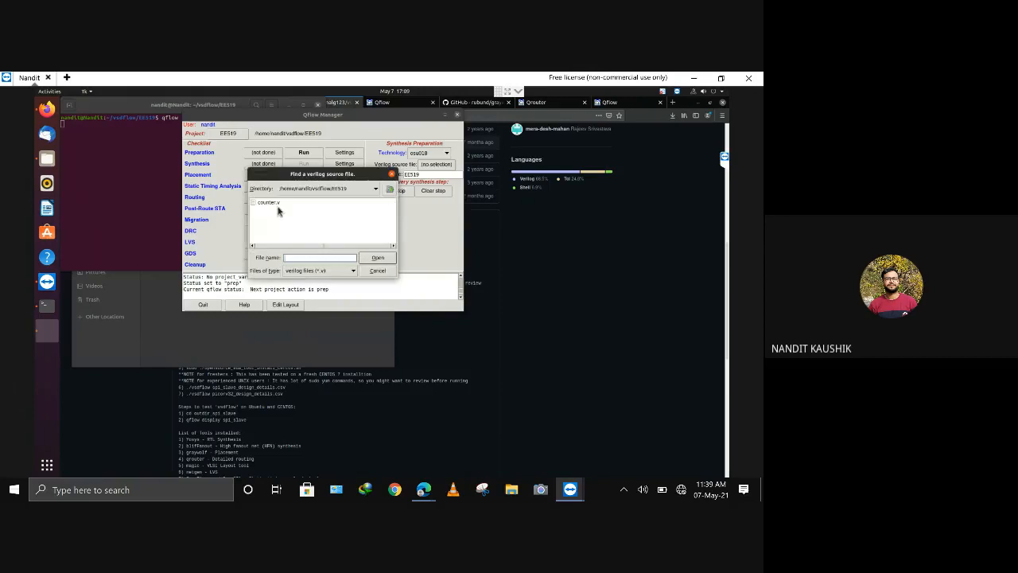
pyautogui.click(275, 203)
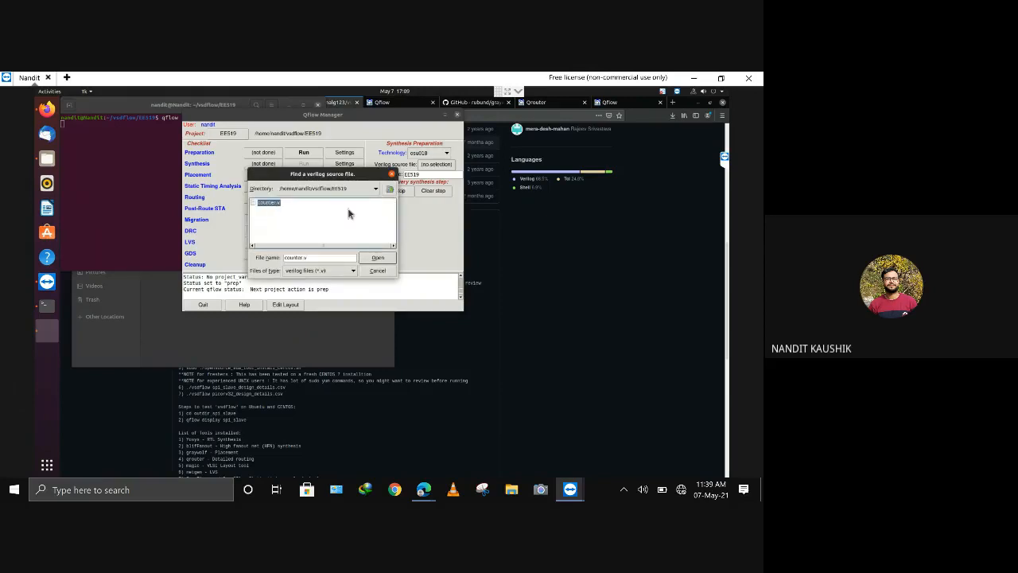
pyautogui.click(379, 257)
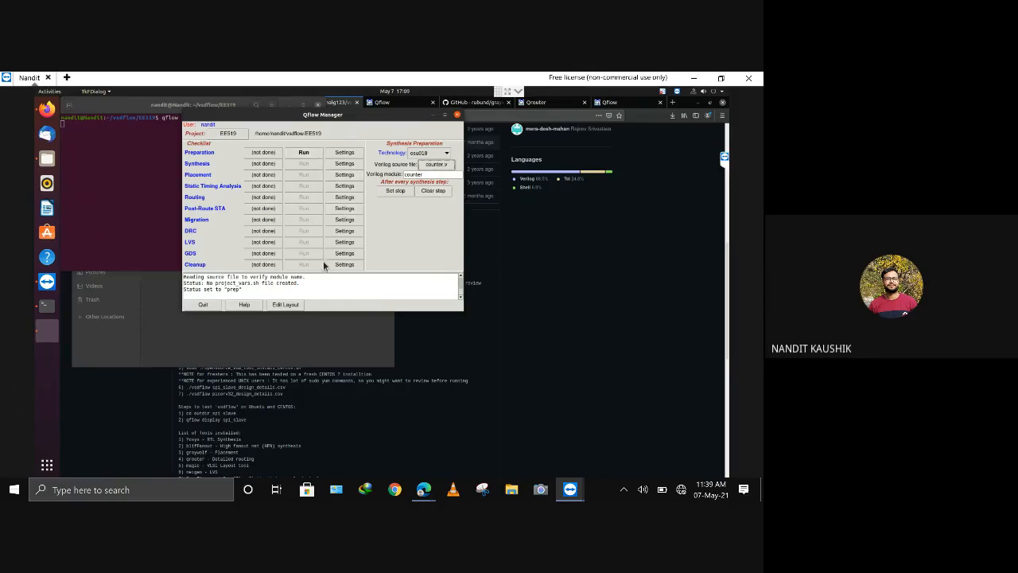
# Set a stop after every synthesis step, run the Preparation stage, and minimize Qflow Manager
pyautogui.click(391, 192)
pyautogui.click(307, 152)
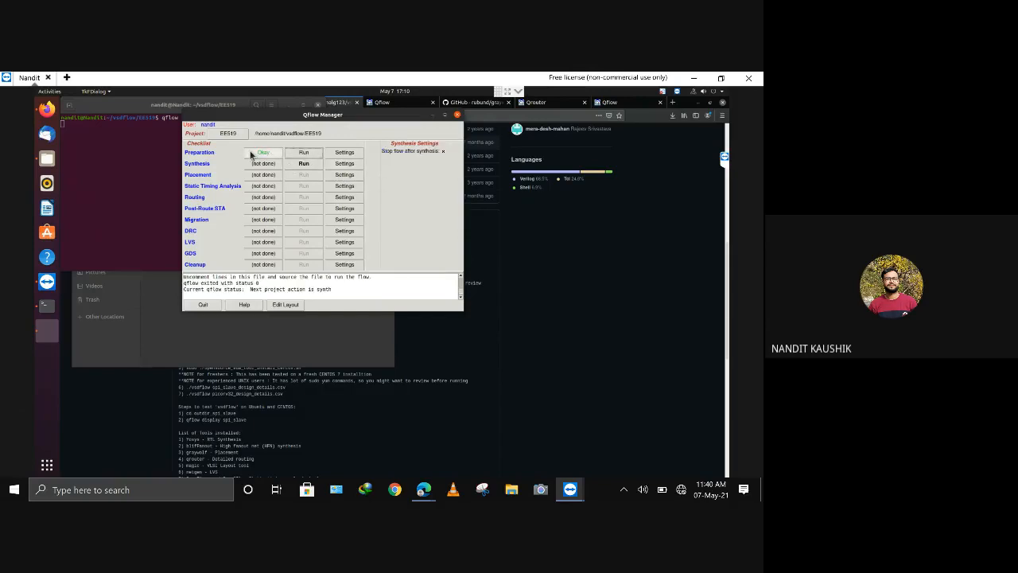
pyautogui.click(433, 115)
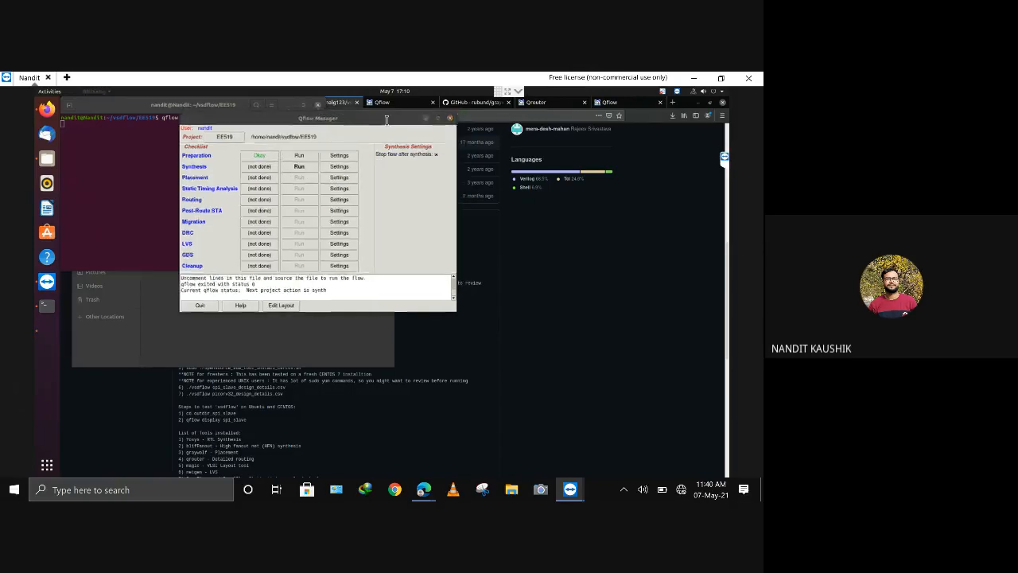
# Minimize the terminal, bring Qflow Manager back, run its Synthesis stage, and minimize it again
pyautogui.click(290, 105)
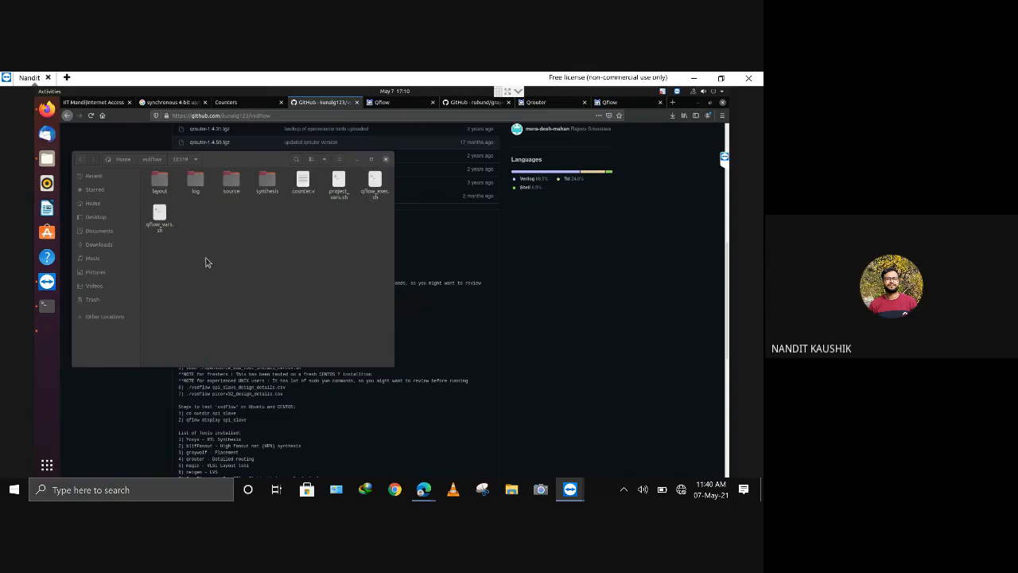
pyautogui.click(48, 336)
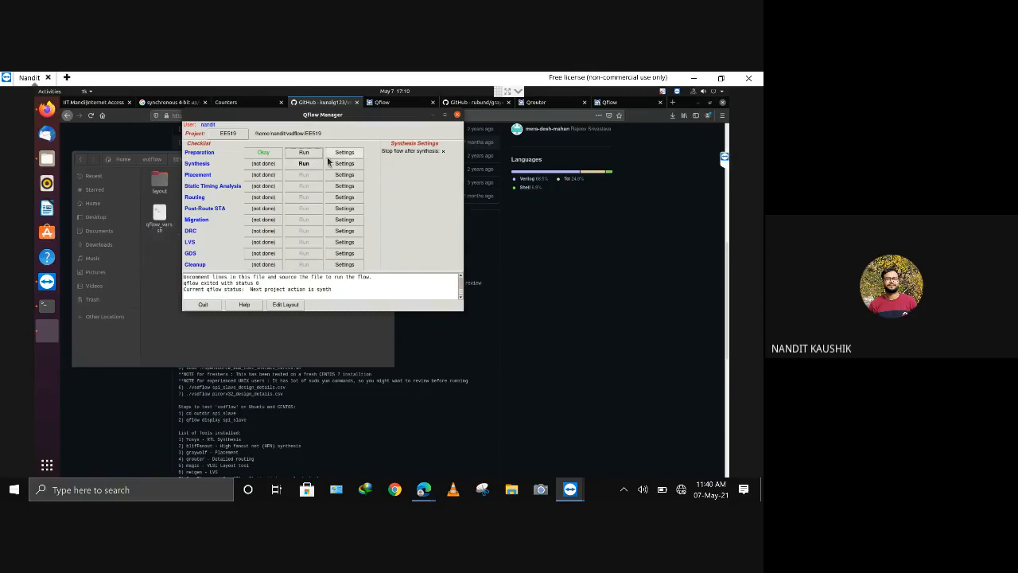
pyautogui.click(320, 164)
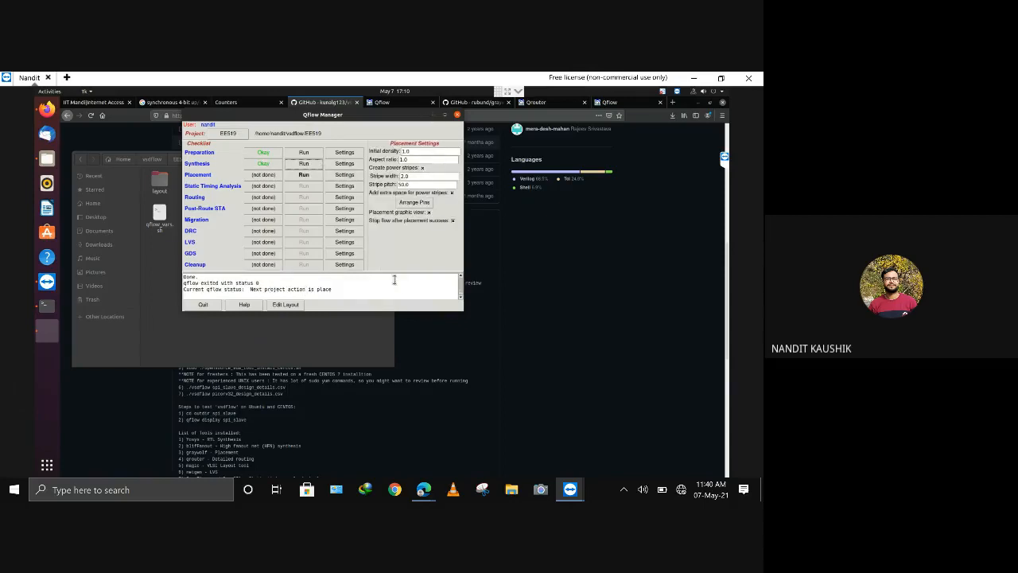
pyautogui.click(431, 115)
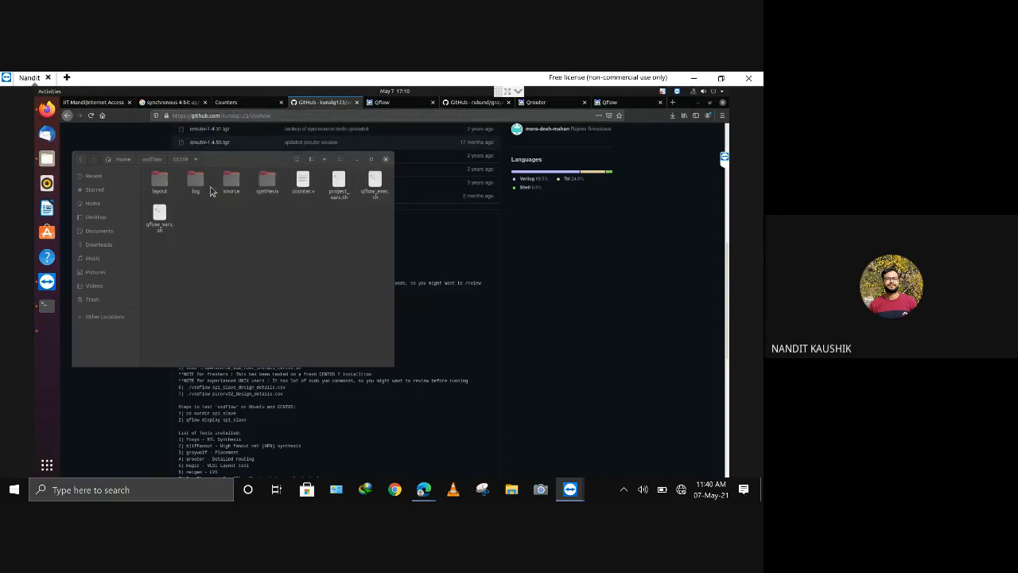
# Open synth.log from the EE519 log folder and examine the Yosys synthesis passes down to the first counter statistics
pyautogui.doubleClick(196, 183)
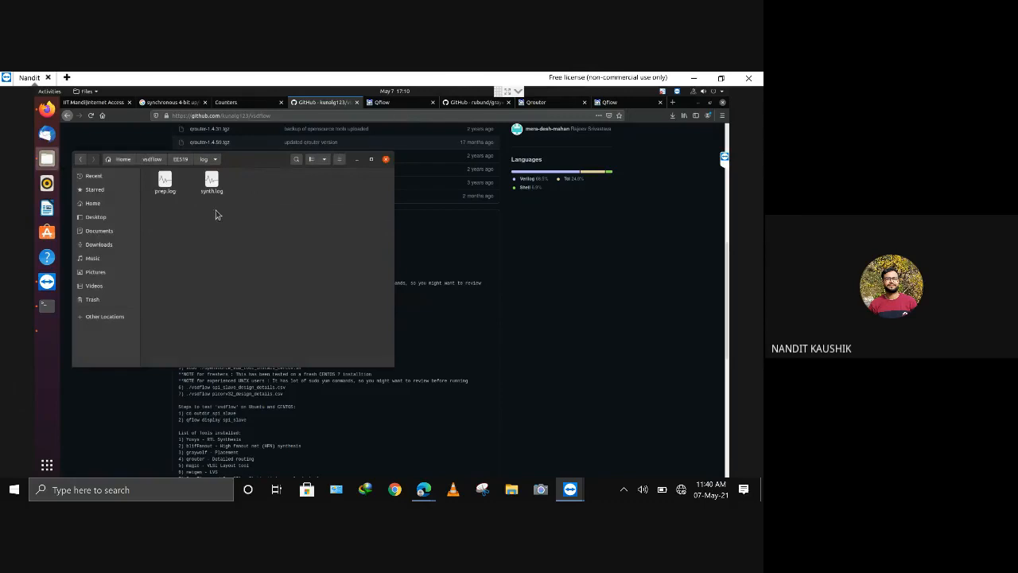
pyautogui.doubleClick(213, 192)
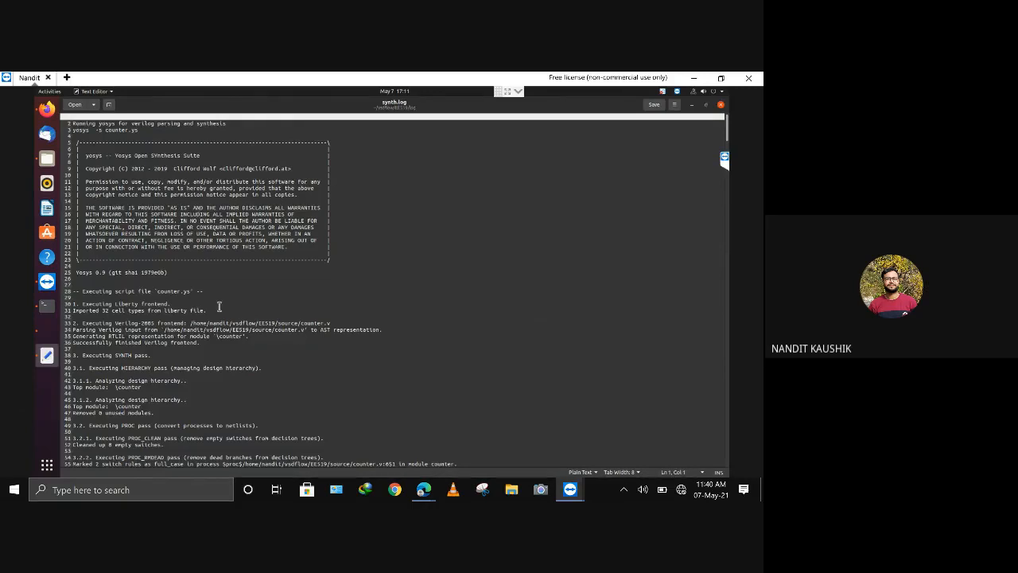
pyautogui.scroll(-4, 219, 307)
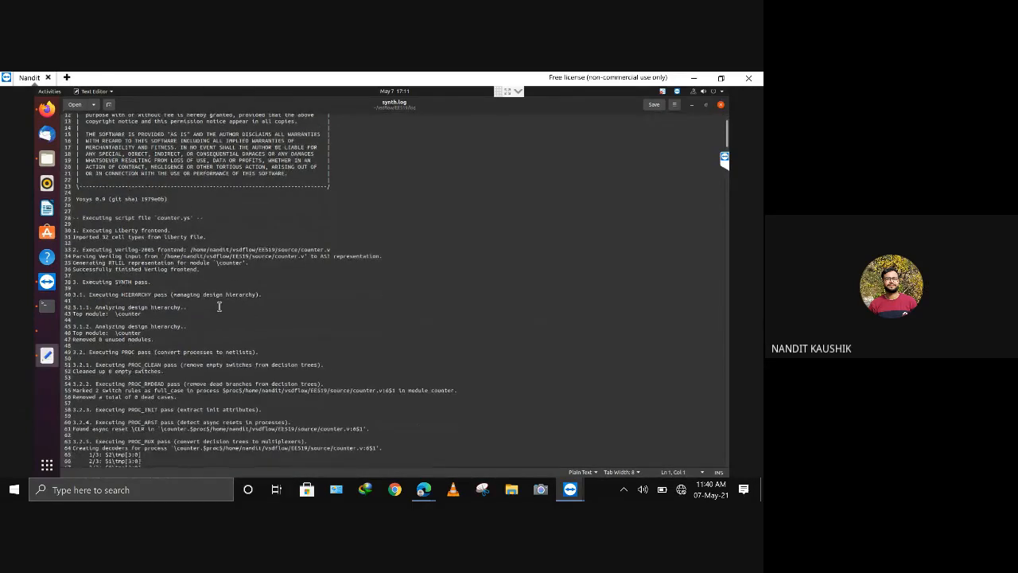
pyautogui.scroll(-6, 209, 268)
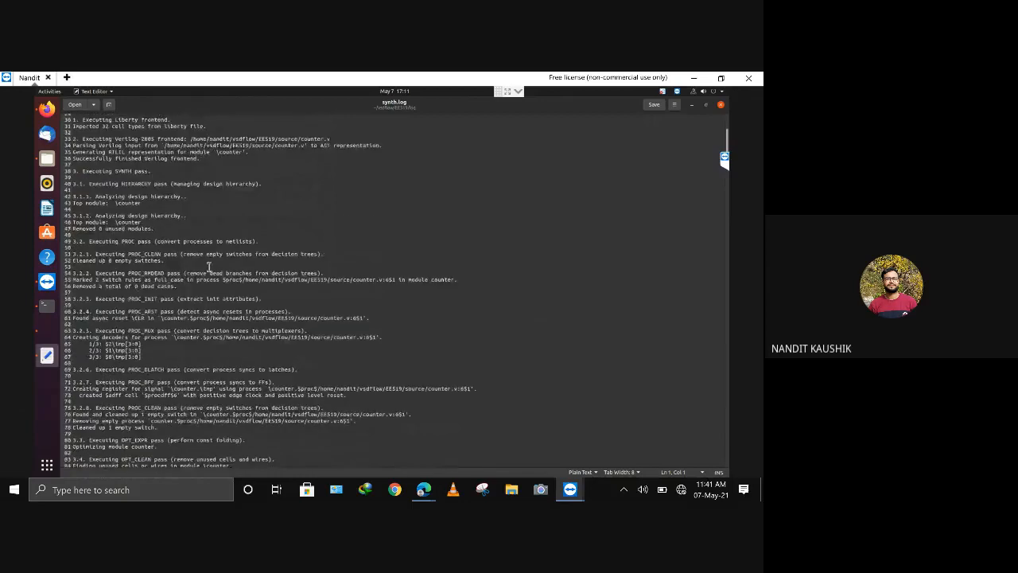
pyautogui.scroll(-20, 209, 267)
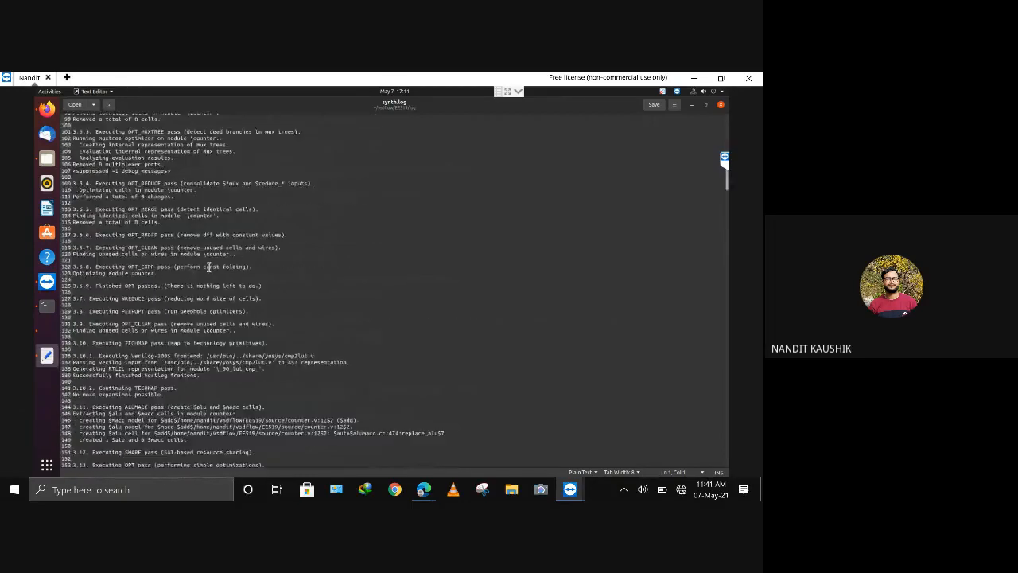
pyautogui.scroll(-20, 209, 268)
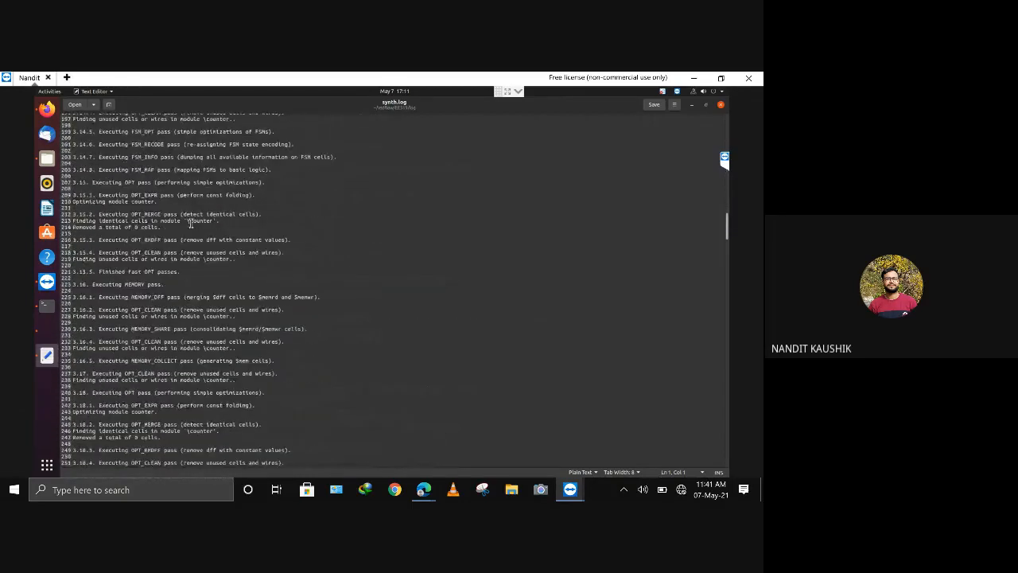
pyautogui.scroll(-8, 191, 224)
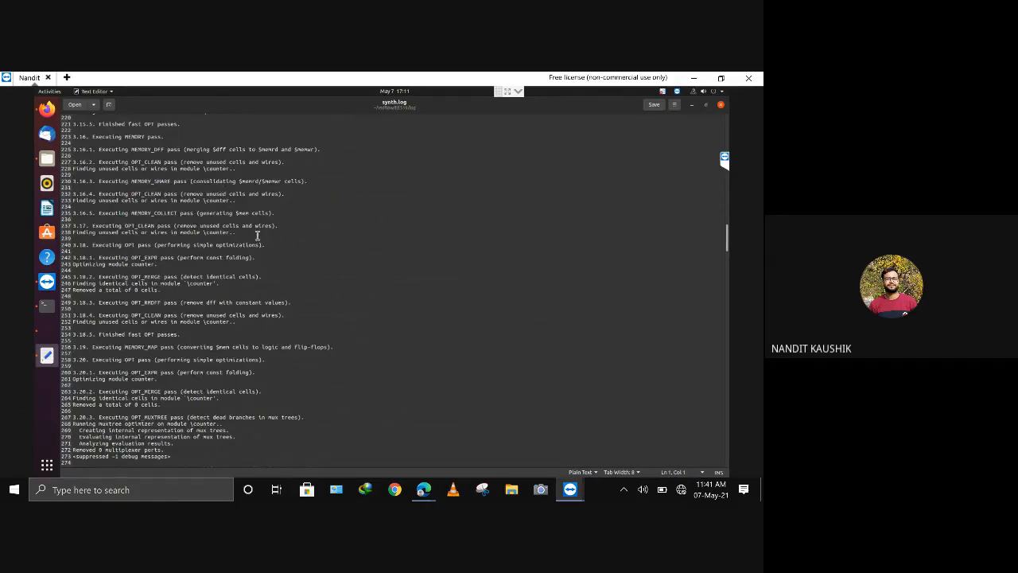
pyautogui.scroll(-10, 257, 237)
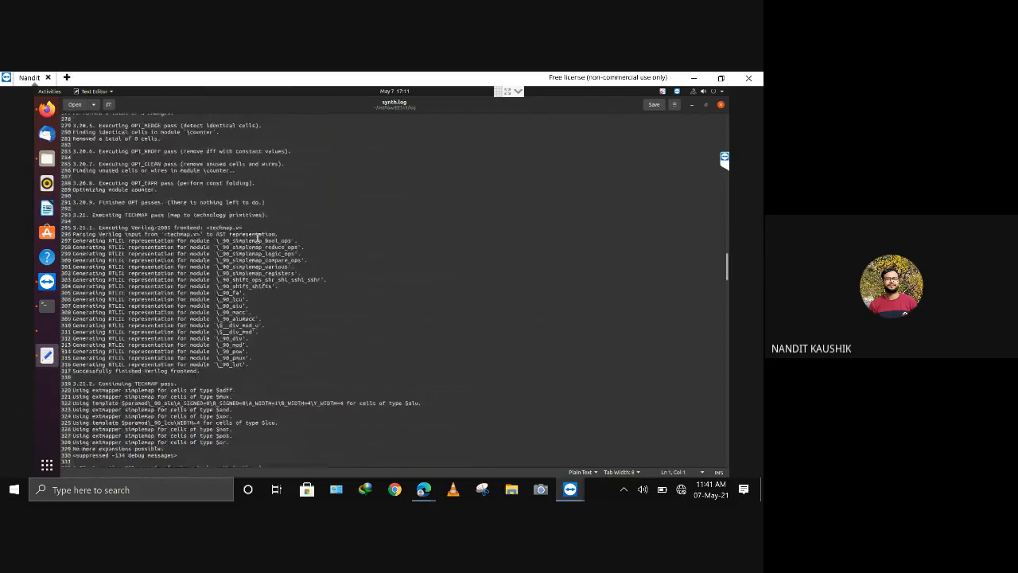
pyautogui.scroll(-13, 257, 237)
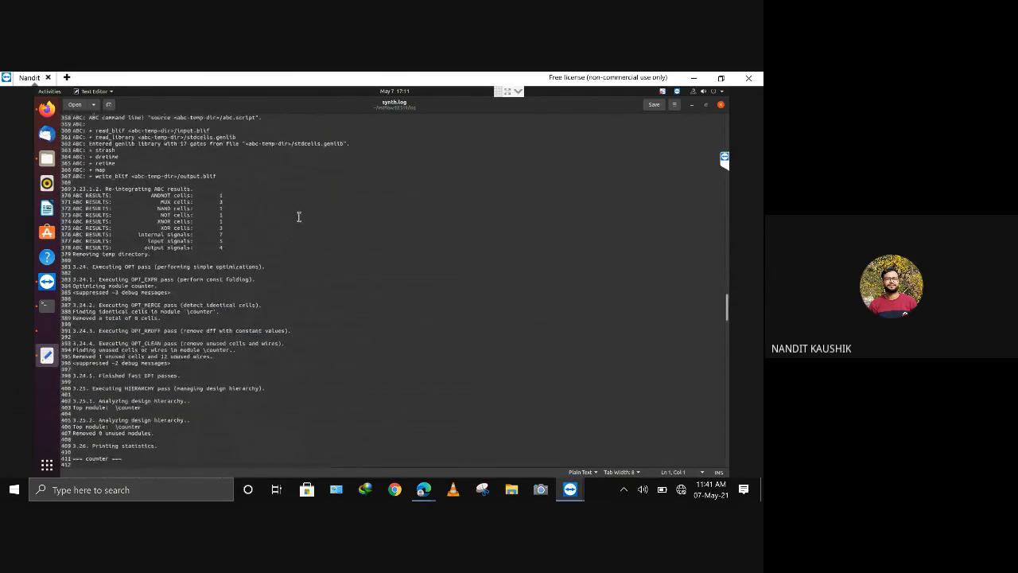
pyautogui.scroll(-6, 298, 221)
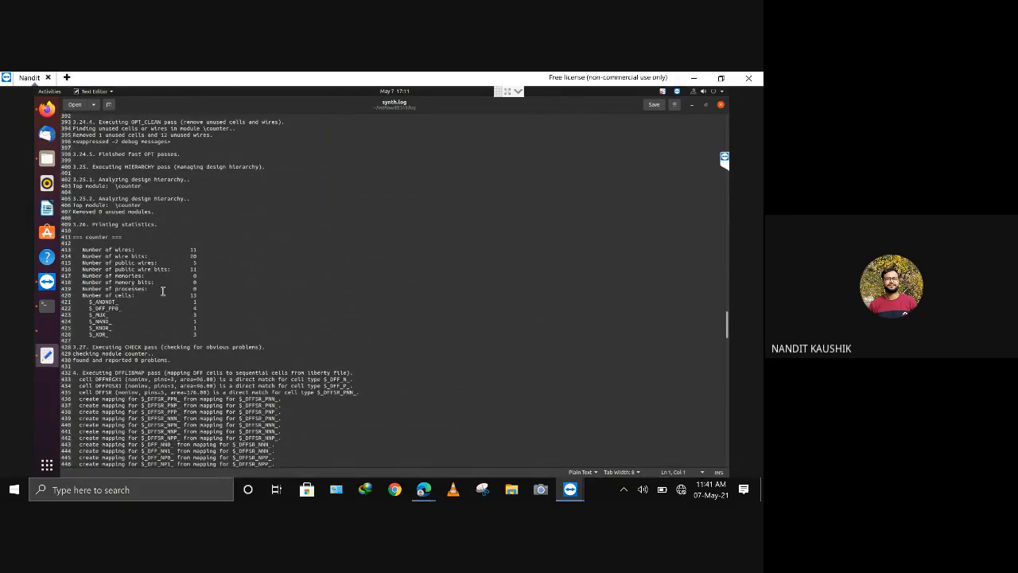
pyautogui.scroll(-2, 163, 291)
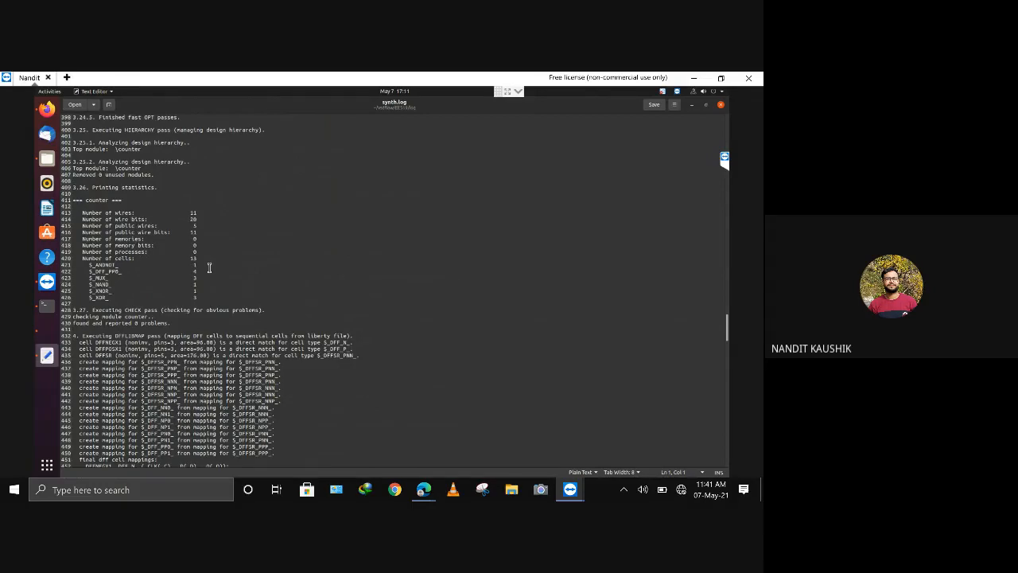
# Review the technology mapping results, final cell statistics and blifFanout report in the rest of synth.log, and close the file
pyautogui.scroll(-15, 262, 269)
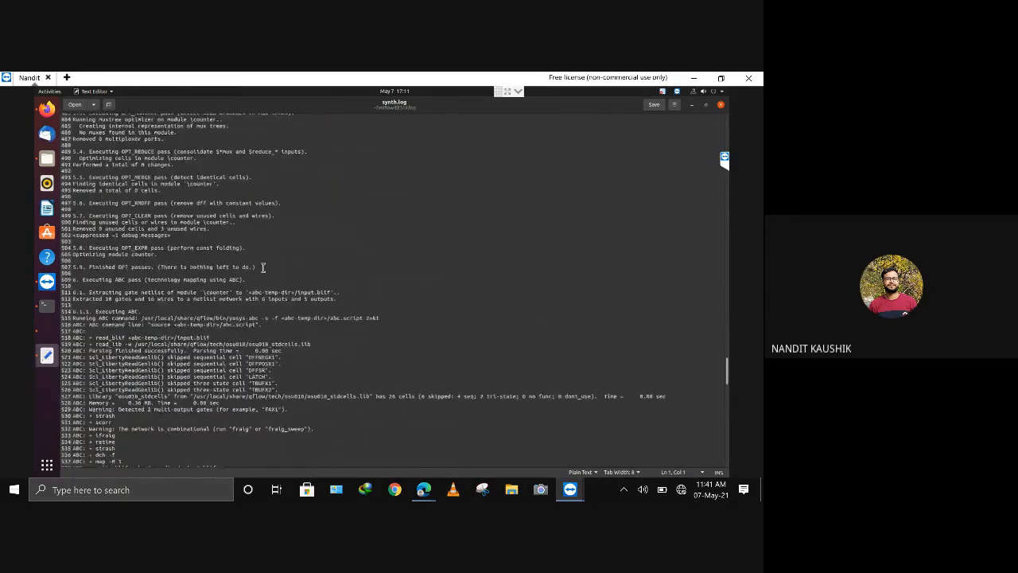
pyautogui.scroll(-7, 262, 267)
pyautogui.scroll(-10, 348, 252)
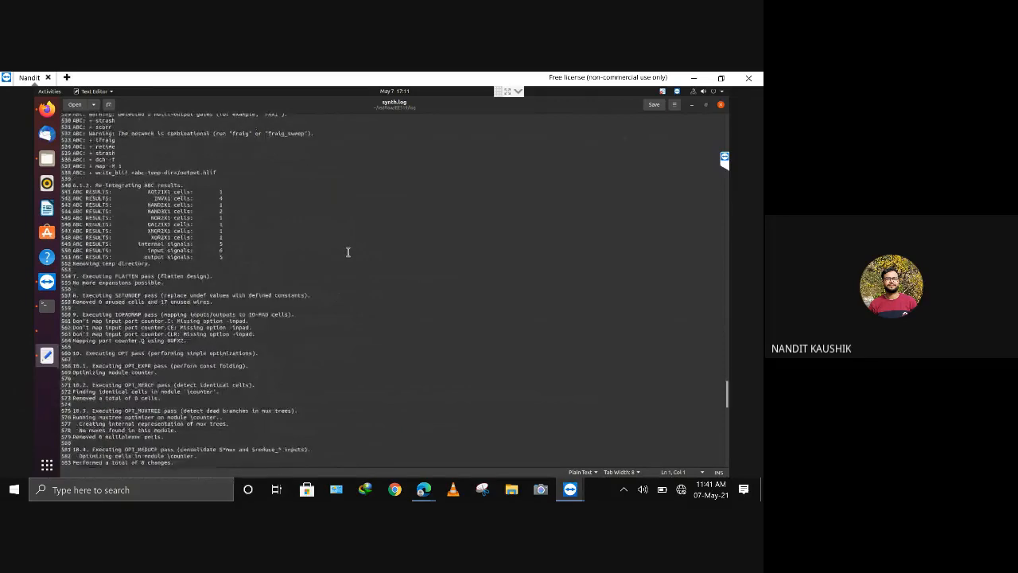
pyautogui.scroll(-2, 342, 260)
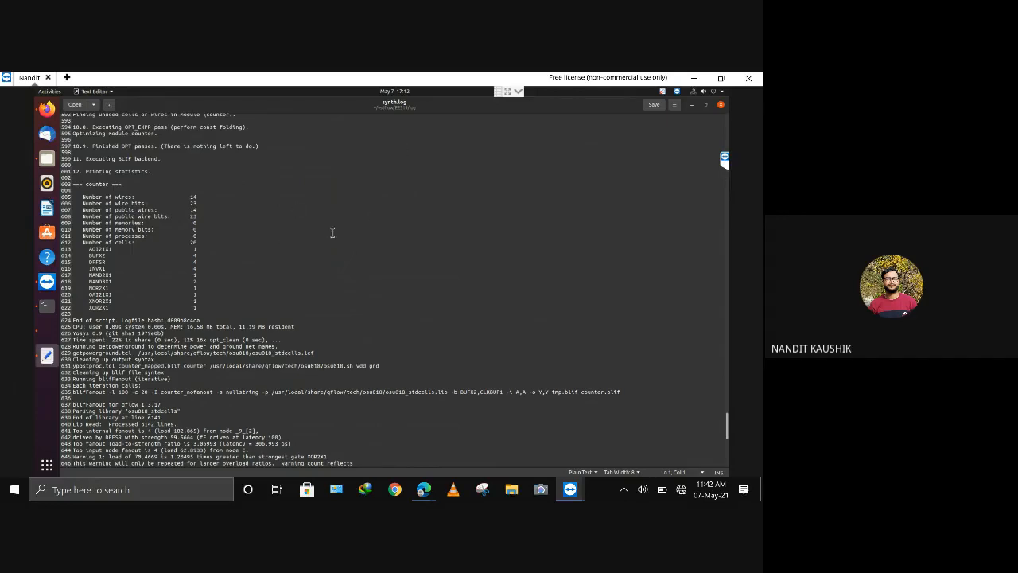
pyautogui.scroll(-6, 332, 232)
pyautogui.scroll(-4, 334, 227)
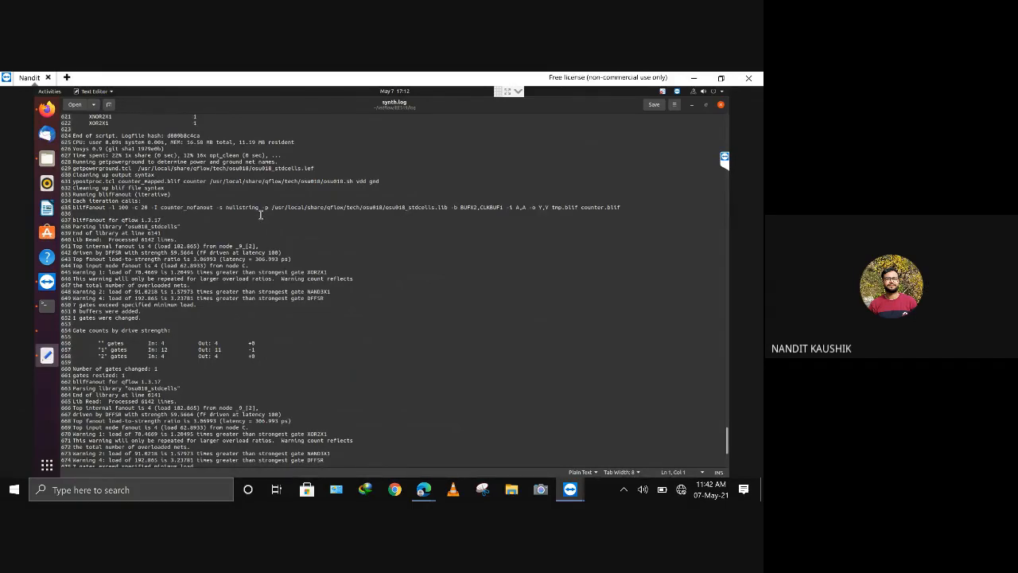
pyautogui.scroll(-5, 350, 249)
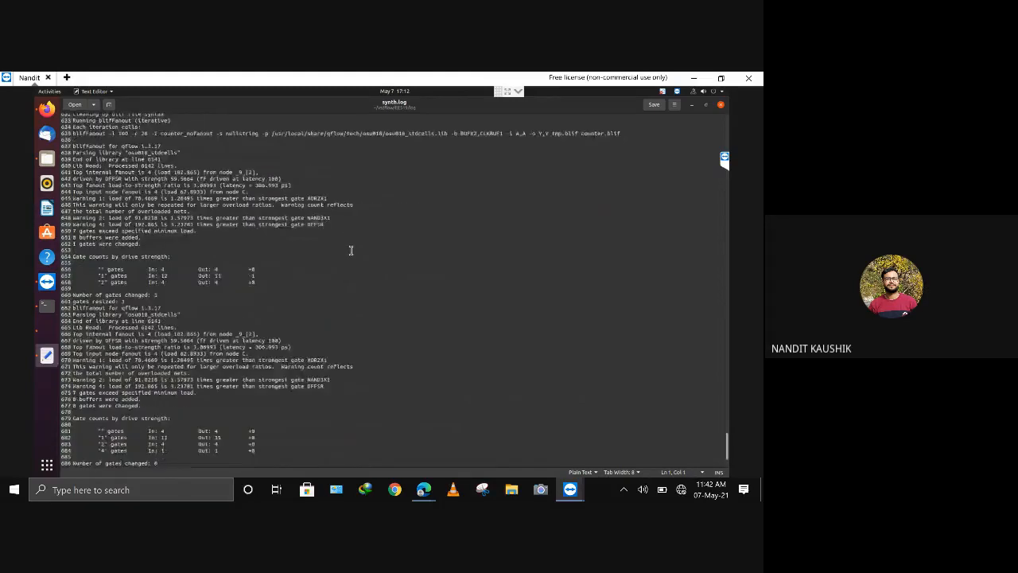
pyautogui.scroll(-2, 351, 249)
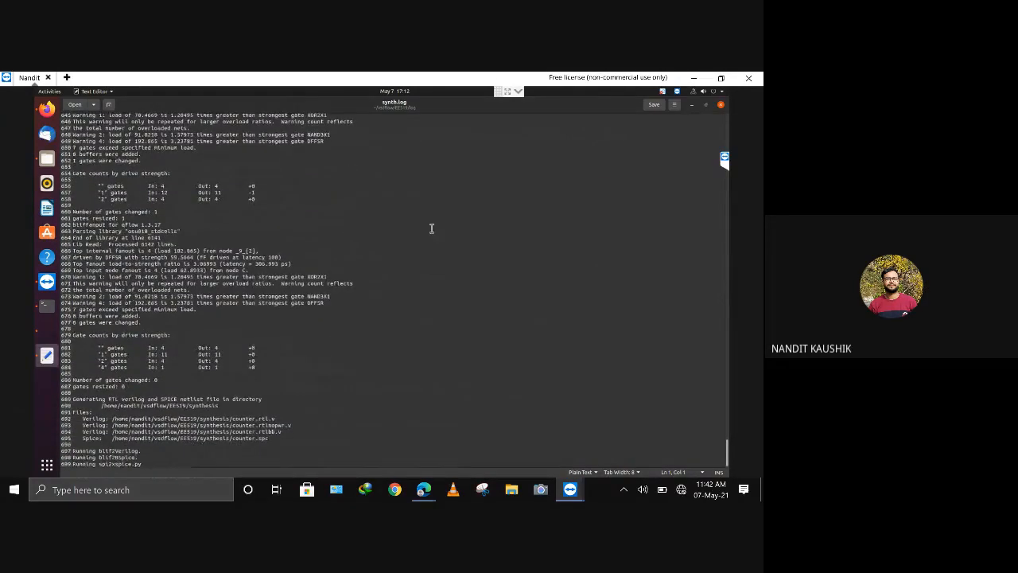
pyautogui.click(720, 108)
# Open counter.rtl.v from the EE519 synthesis folder, inspect the gate-level Verilog netlist, and close it
pyautogui.click(173, 160)
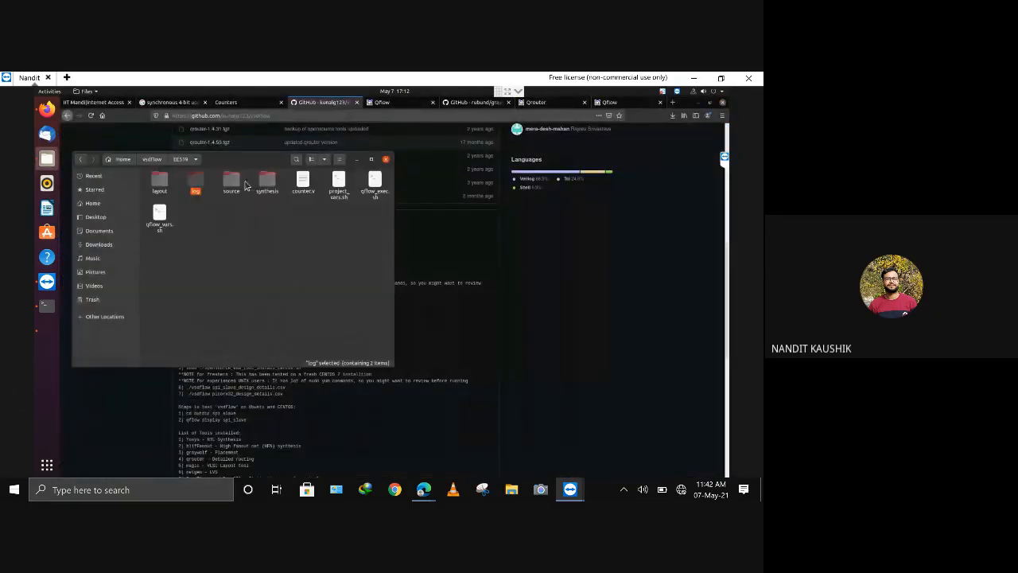
pyautogui.doubleClick(266, 181)
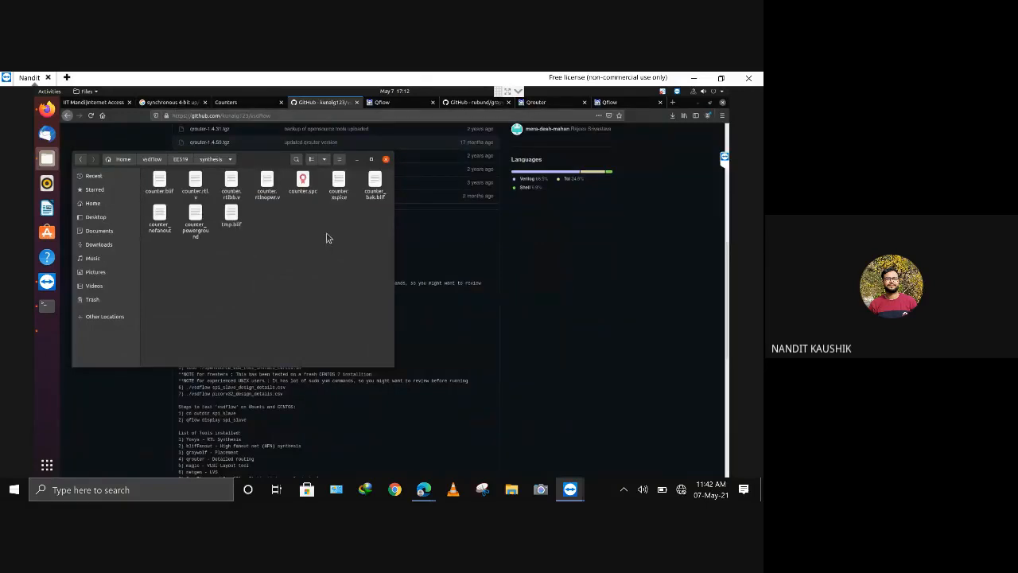
pyautogui.doubleClick(194, 181)
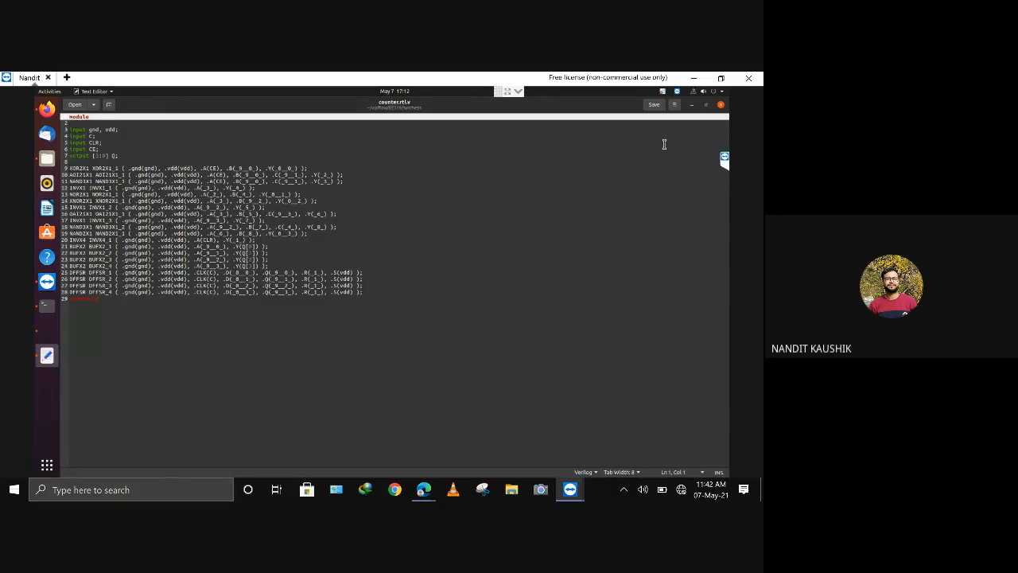
pyautogui.click(720, 106)
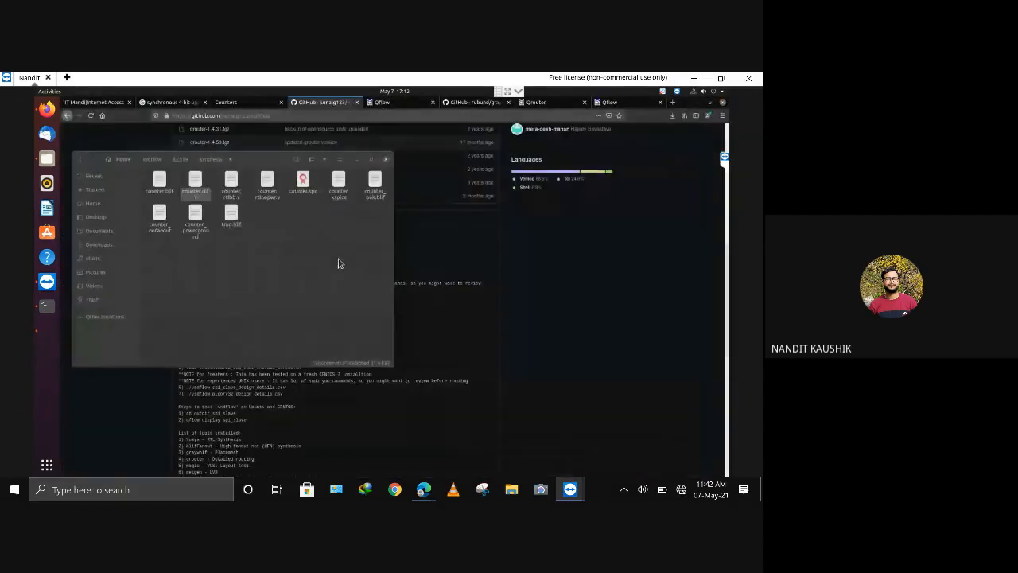
# Open counter.xspice from the synthesis folder, inspect the SPICE netlist and its cell models, and close it
pyautogui.doubleClick(340, 183)
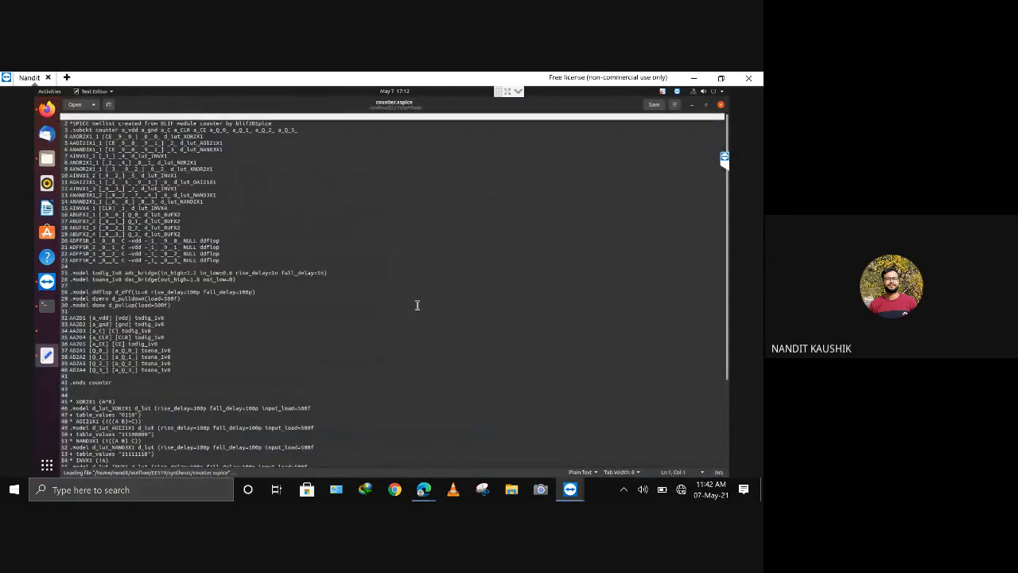
pyautogui.scroll(-5, 416, 305)
pyautogui.scroll(5, 416, 305)
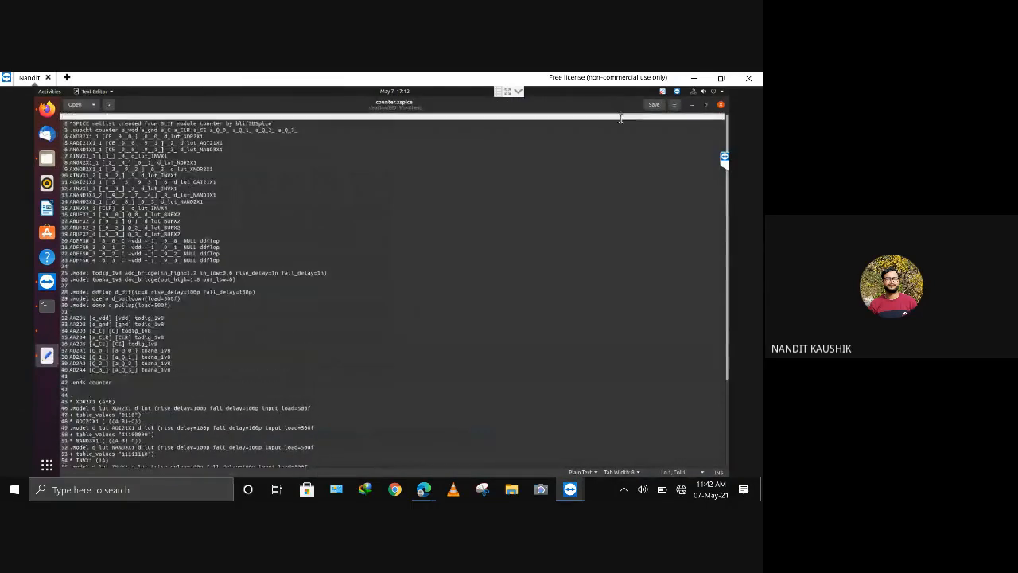
pyautogui.click(721, 105)
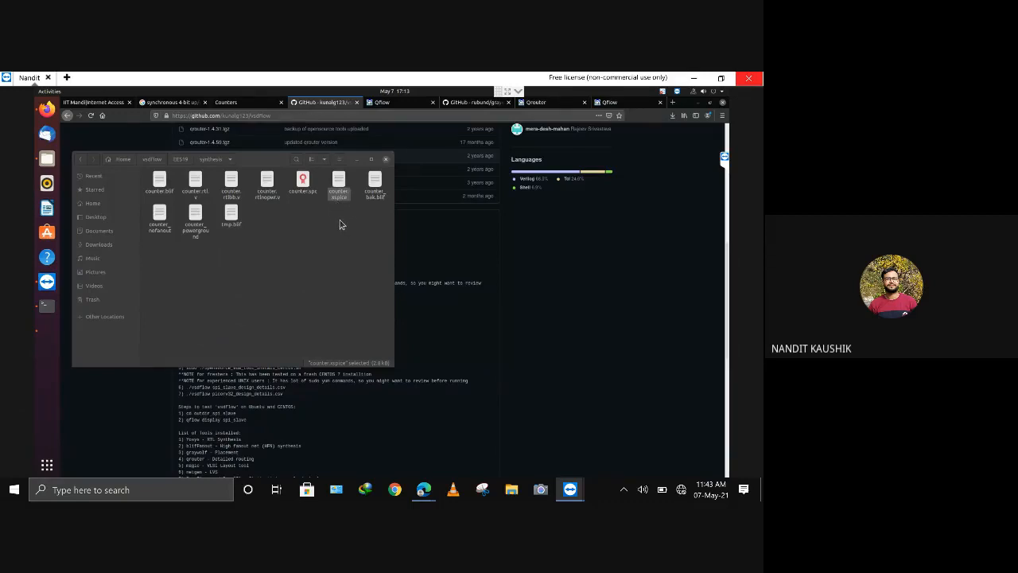
# Minimize the file manager, return to Qflow Manager, run the Placement stage with its default settings, and minimize the manager
pyautogui.click(356, 162)
pyautogui.click(395, 105)
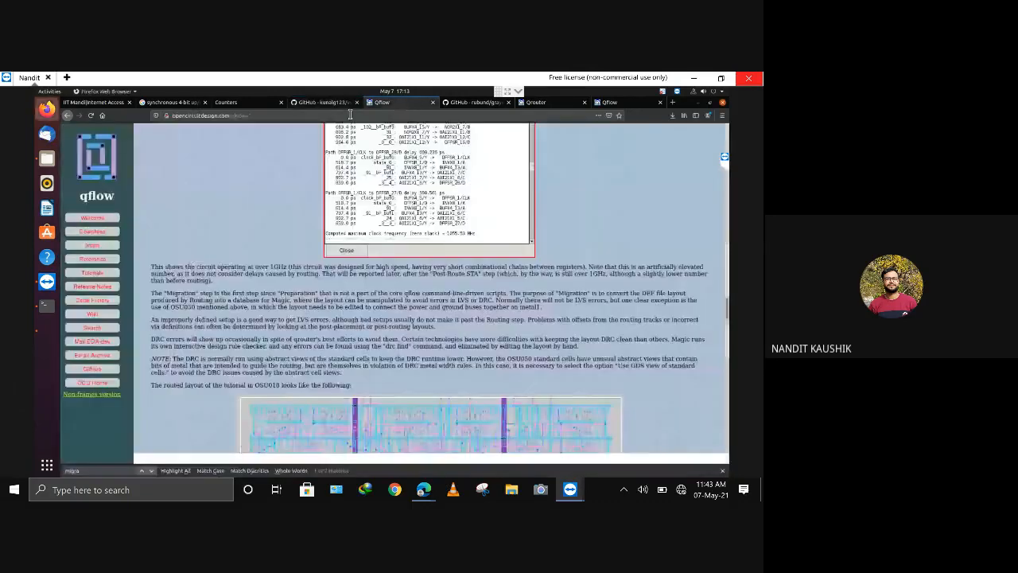
pyautogui.click(329, 102)
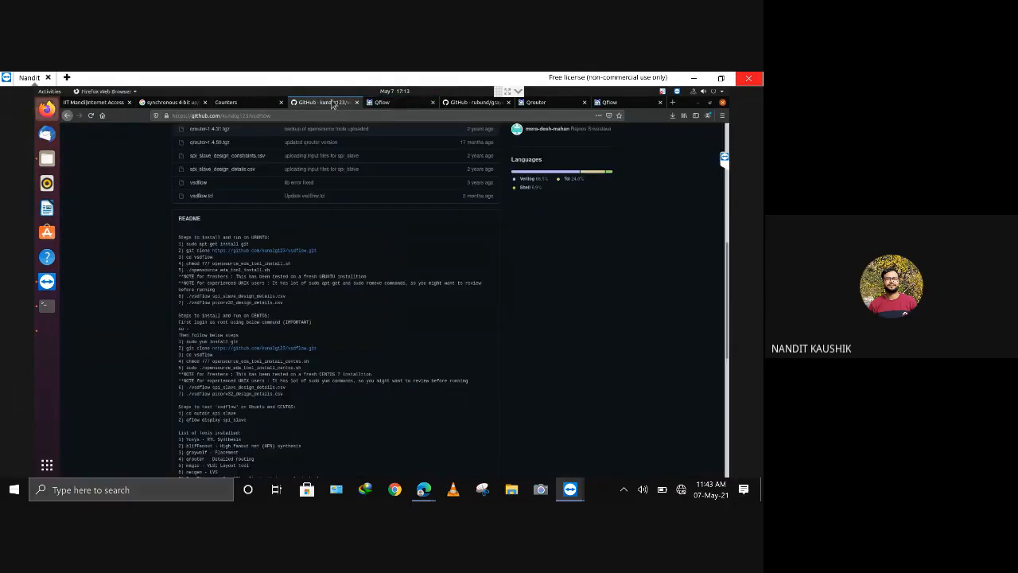
pyautogui.click(44, 326)
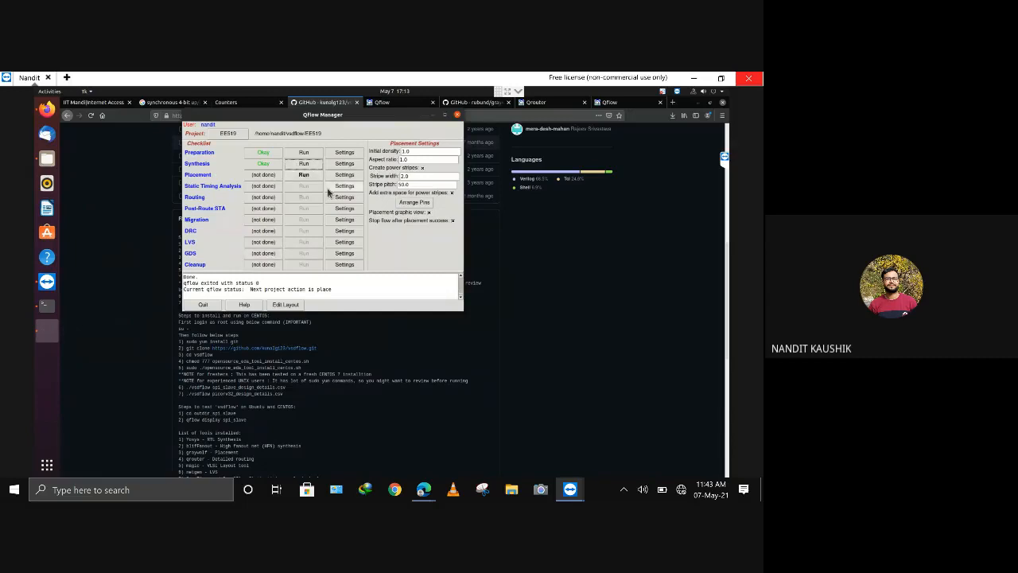
pyautogui.click(303, 175)
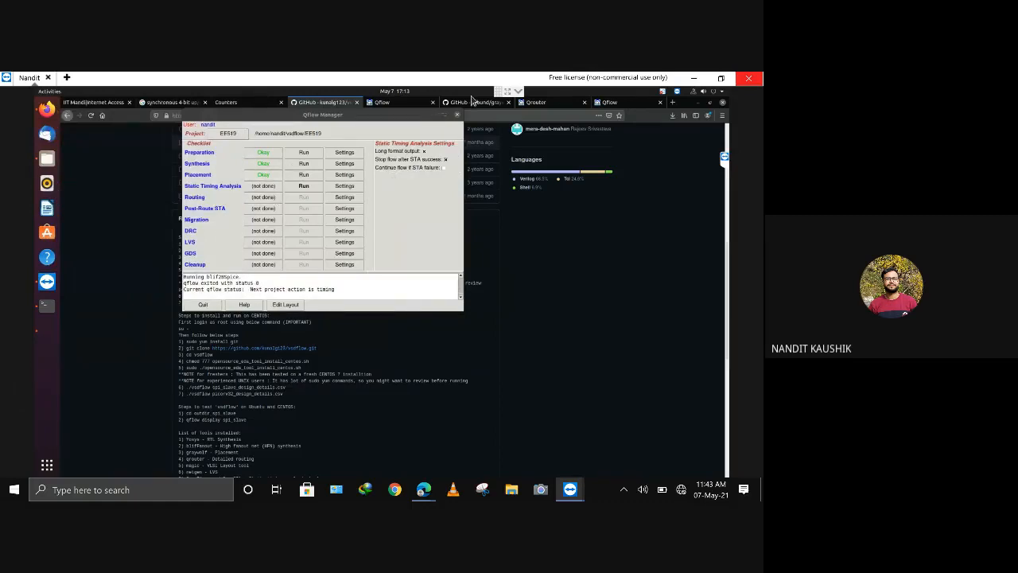
pyautogui.click(434, 116)
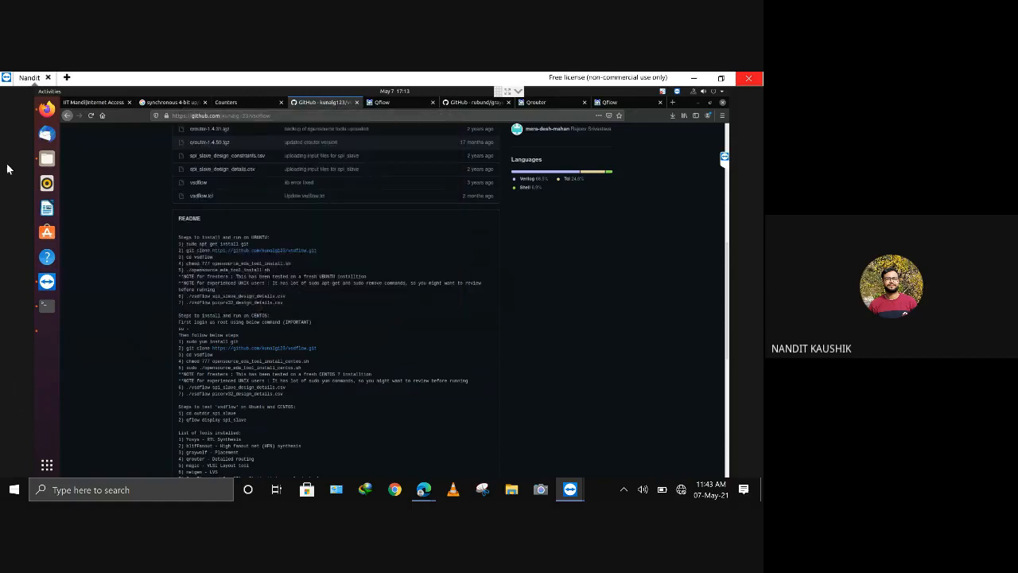
# Open place.log from the EE519 log folder in the file manager, review the placement log to its end, and minimize the text editor
pyautogui.click(47, 160)
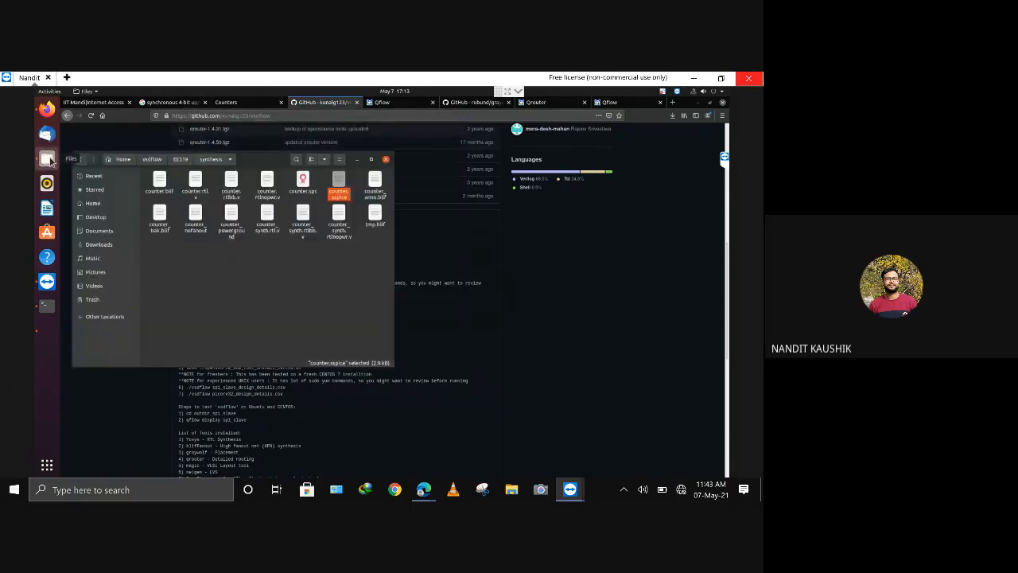
pyautogui.click(180, 159)
pyautogui.doubleClick(192, 181)
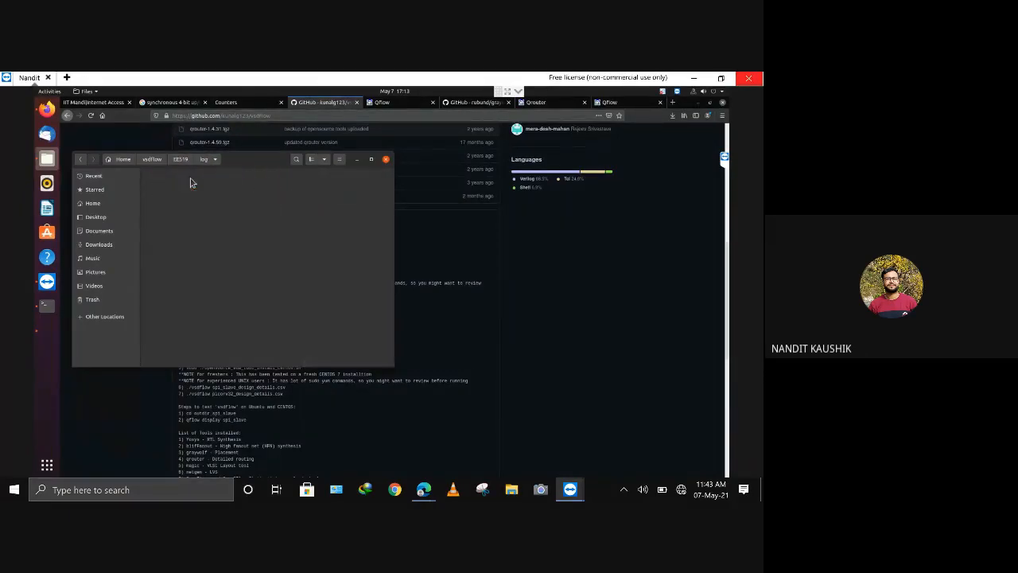
pyautogui.doubleClick(159, 183)
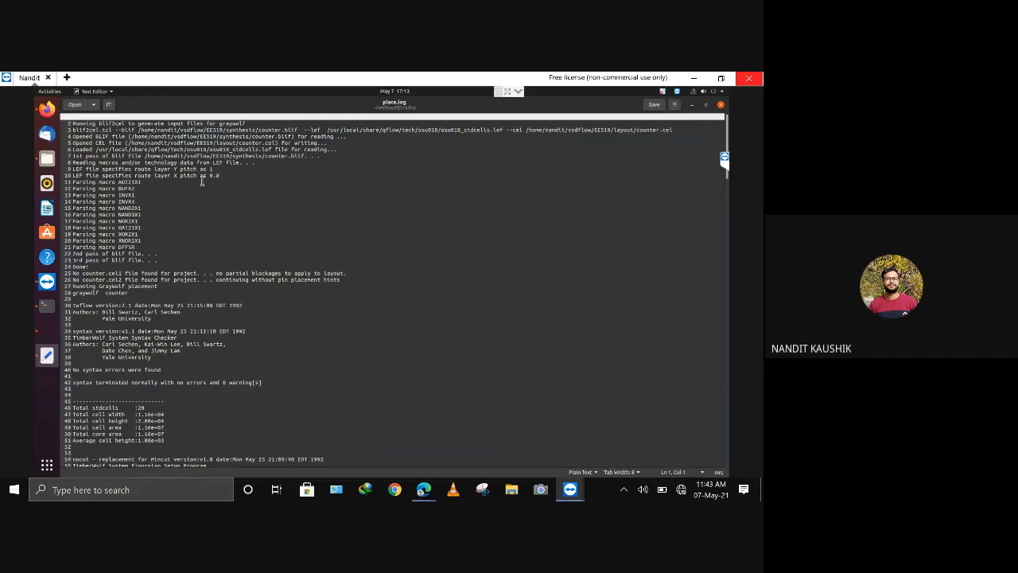
pyautogui.scroll(-2, 201, 181)
pyautogui.scroll(2, 201, 182)
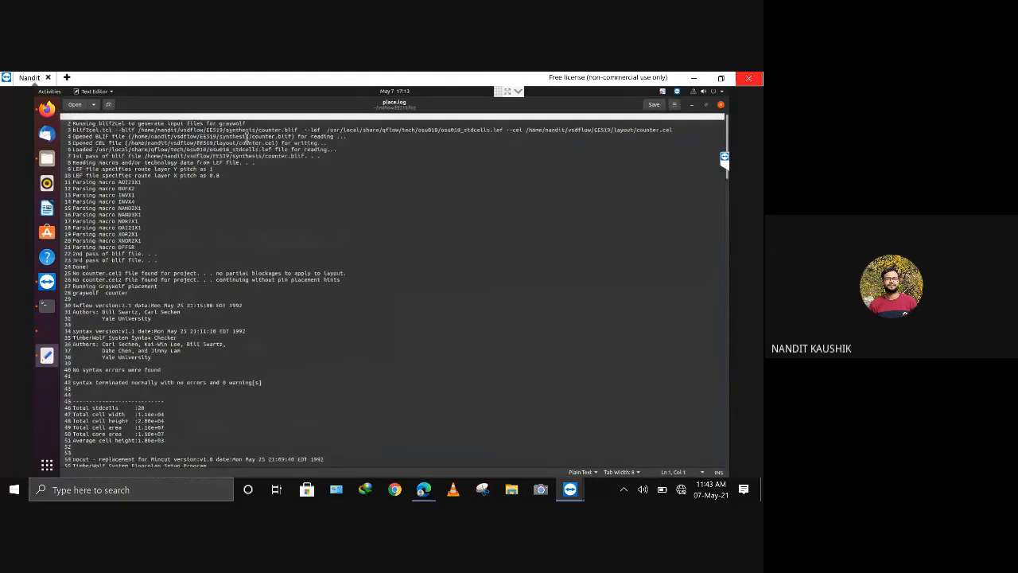
pyautogui.scroll(-5, 253, 143)
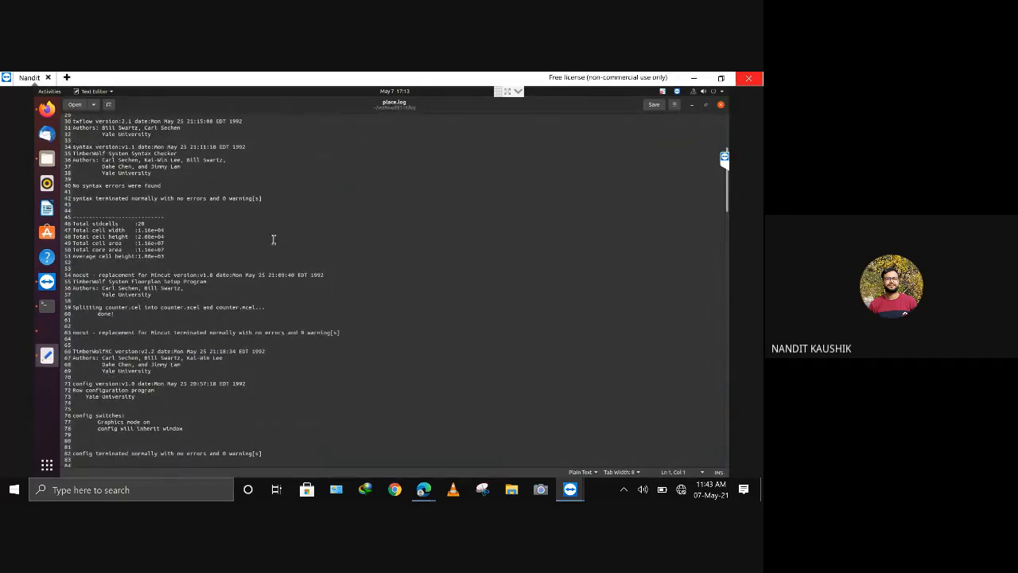
pyautogui.scroll(-20, 273, 240)
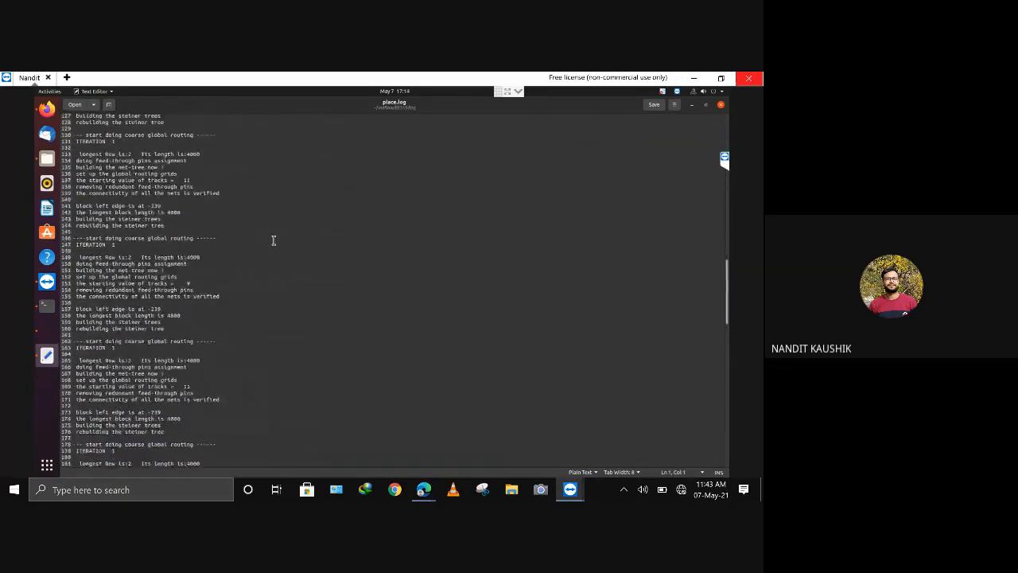
pyautogui.scroll(-20, 273, 239)
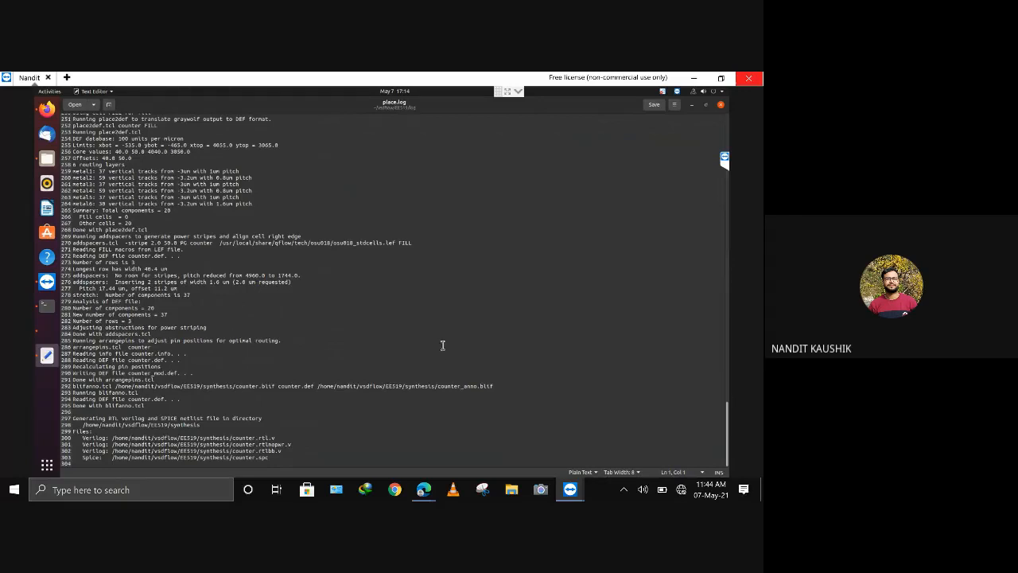
pyautogui.click(692, 105)
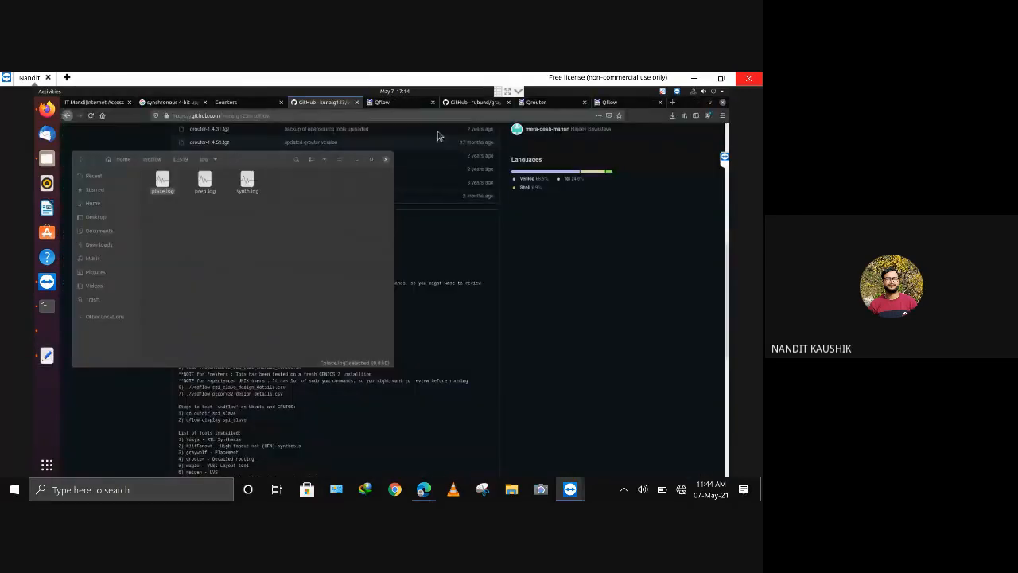
# Switch to the Qflow website in Firefox and review the required tool chain components down to placement, routing, timing analysis and layout
pyautogui.click(417, 105)
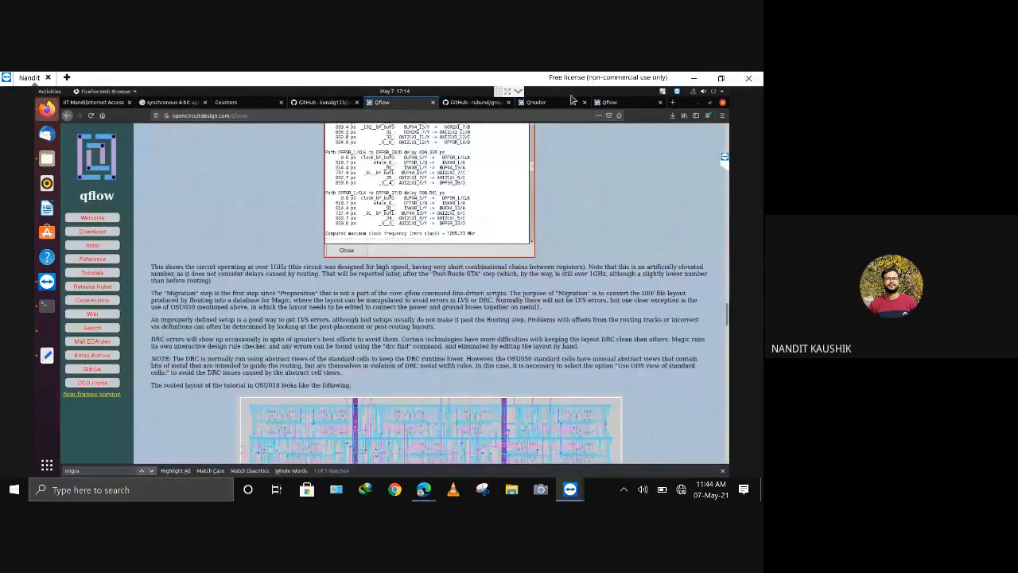
pyautogui.click(606, 104)
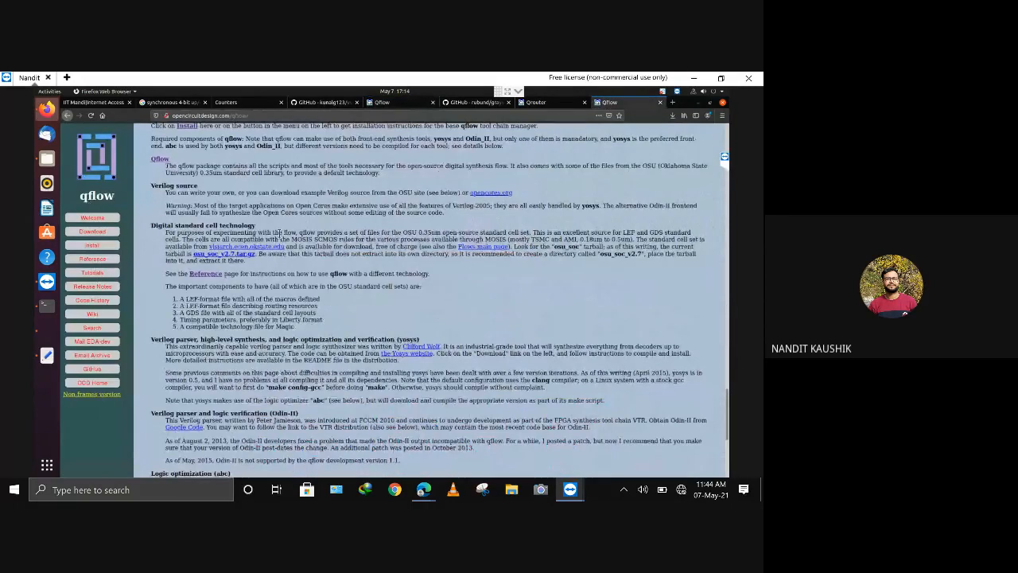
pyautogui.scroll(4, 280, 233)
pyautogui.scroll(-2, 331, 288)
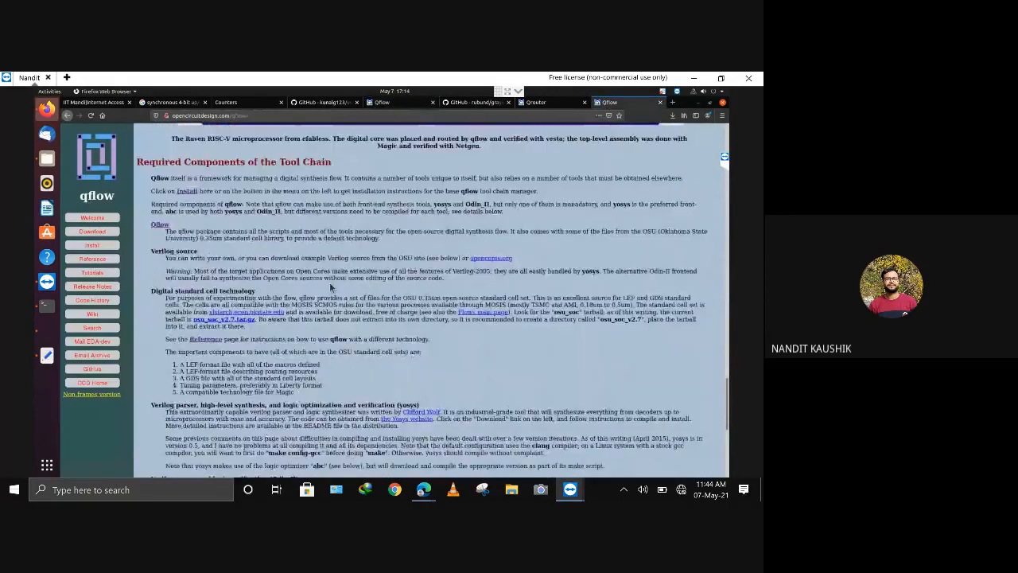
pyautogui.scroll(-4, 331, 288)
pyautogui.scroll(-3, 355, 263)
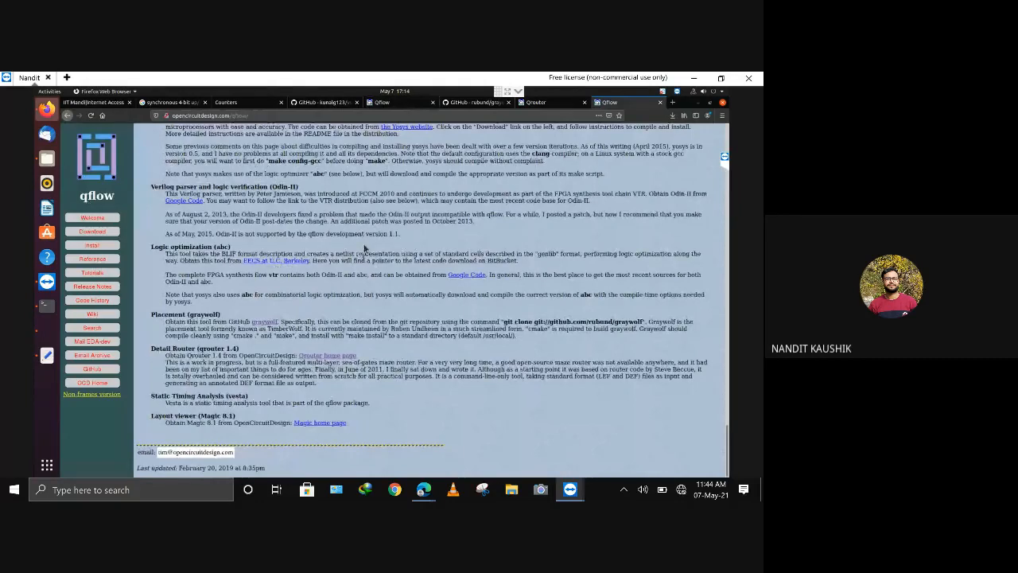
# Open the Qflow site's Tutorials page and read through the GUI tutorial's setup, execution and synthesis setup sections
pyautogui.click(107, 272)
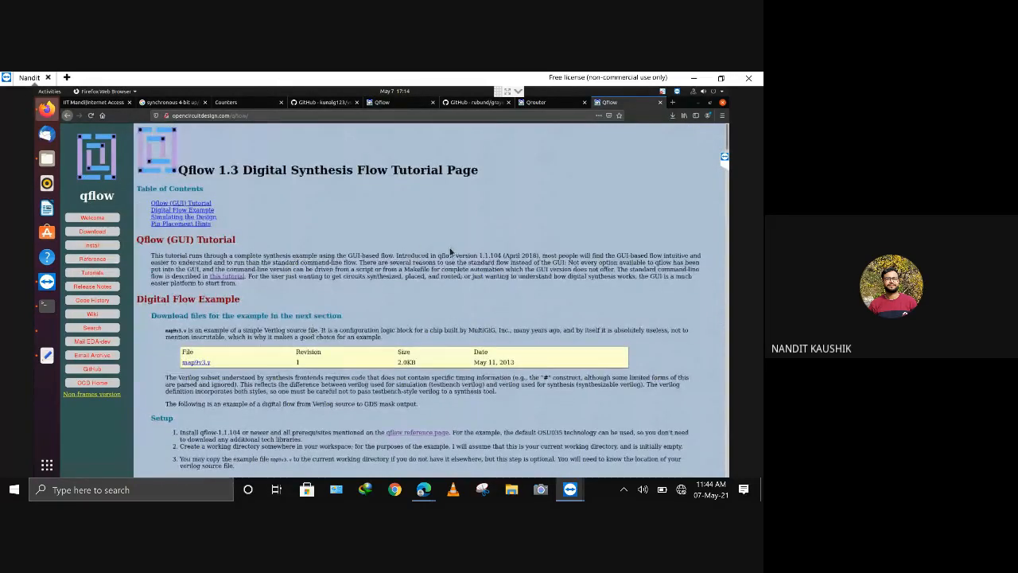
pyautogui.scroll(-5, 449, 247)
pyautogui.scroll(-4, 449, 248)
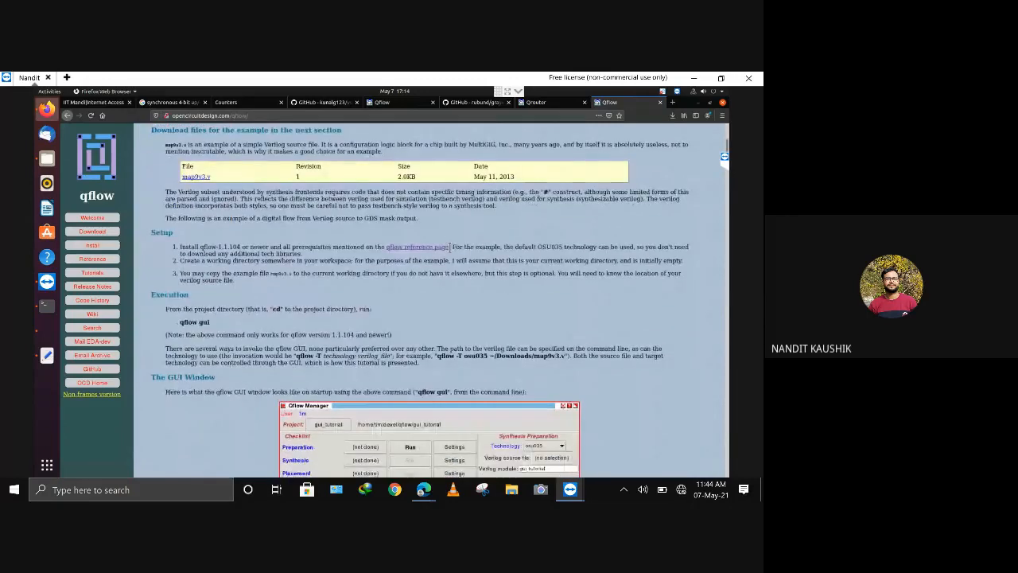
pyautogui.scroll(-10, 450, 248)
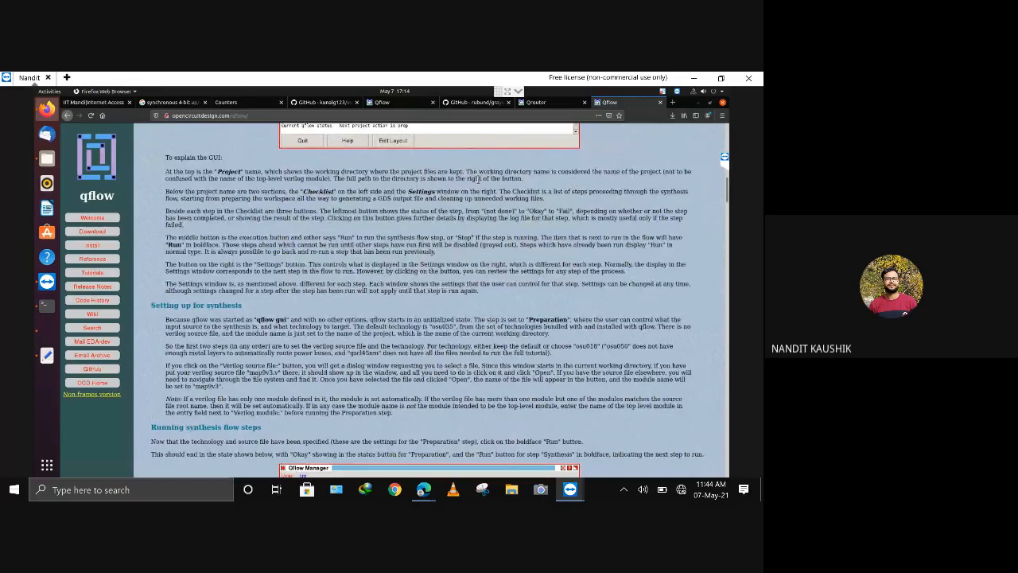
# Show the graywolf GitHub repository and read its README on the placement tool's origin, purpose and install procedure
pyautogui.click(473, 101)
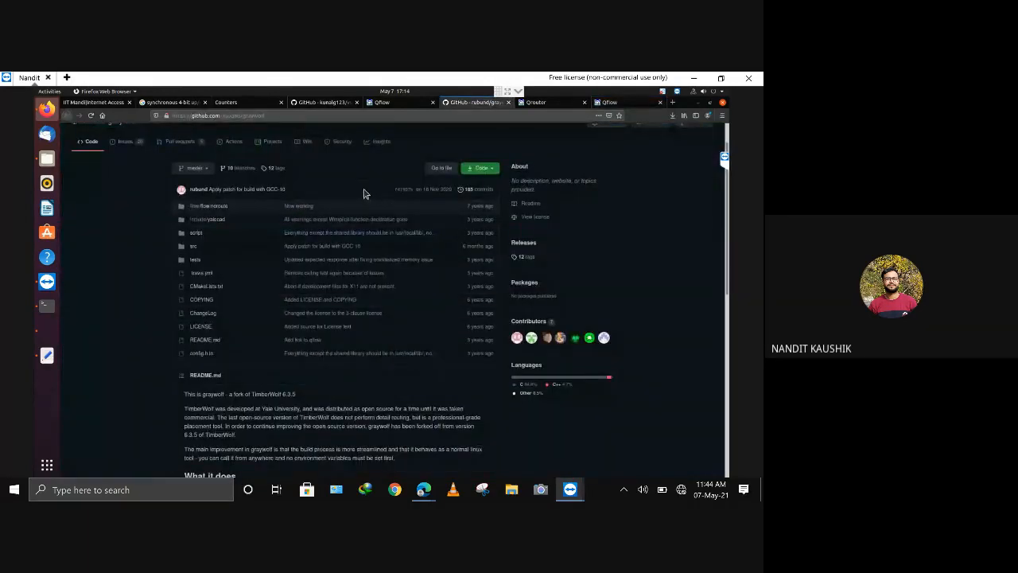
pyautogui.scroll(-1, 362, 239)
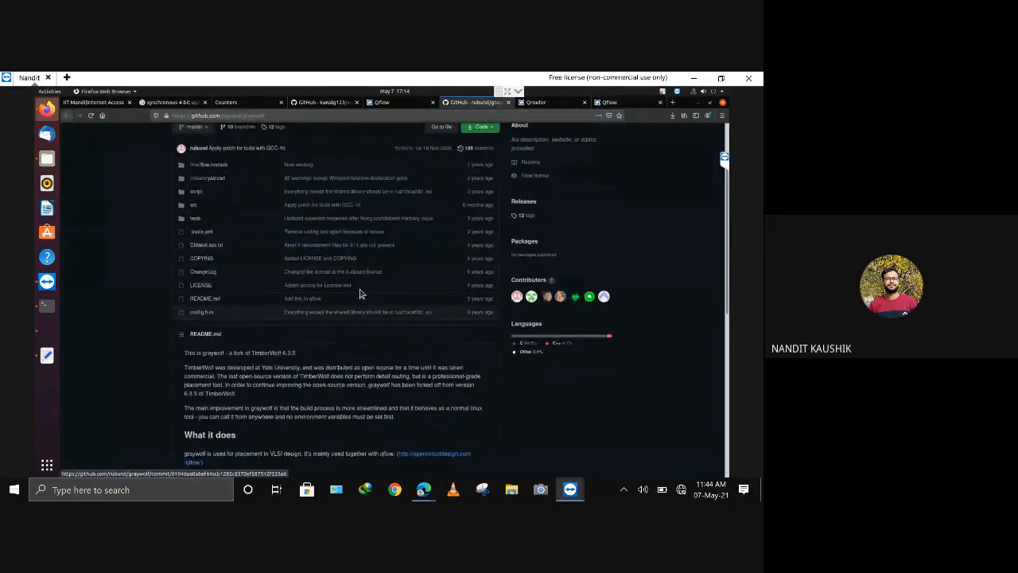
pyautogui.scroll(-3, 381, 310)
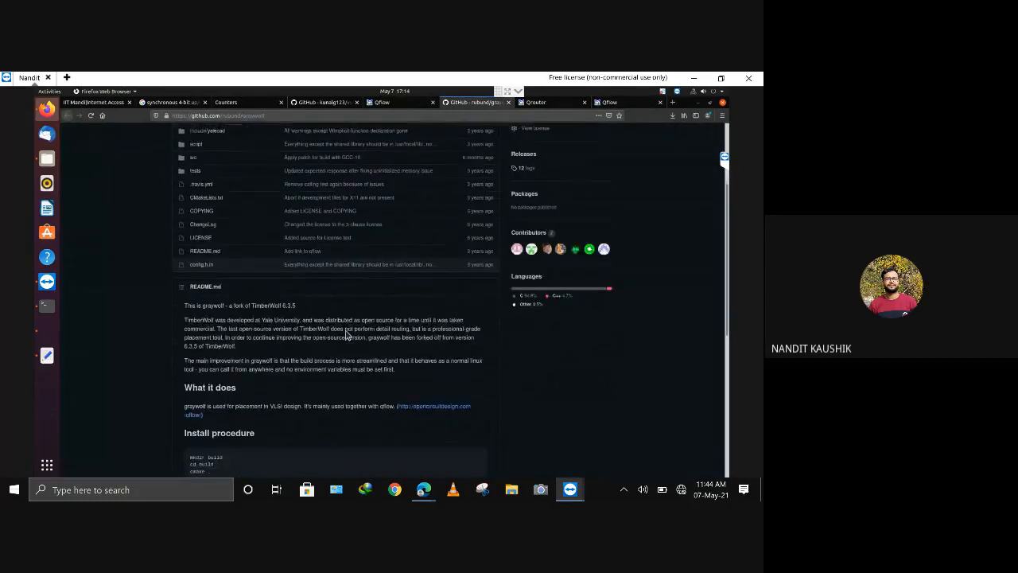
pyautogui.scroll(-2, 367, 289)
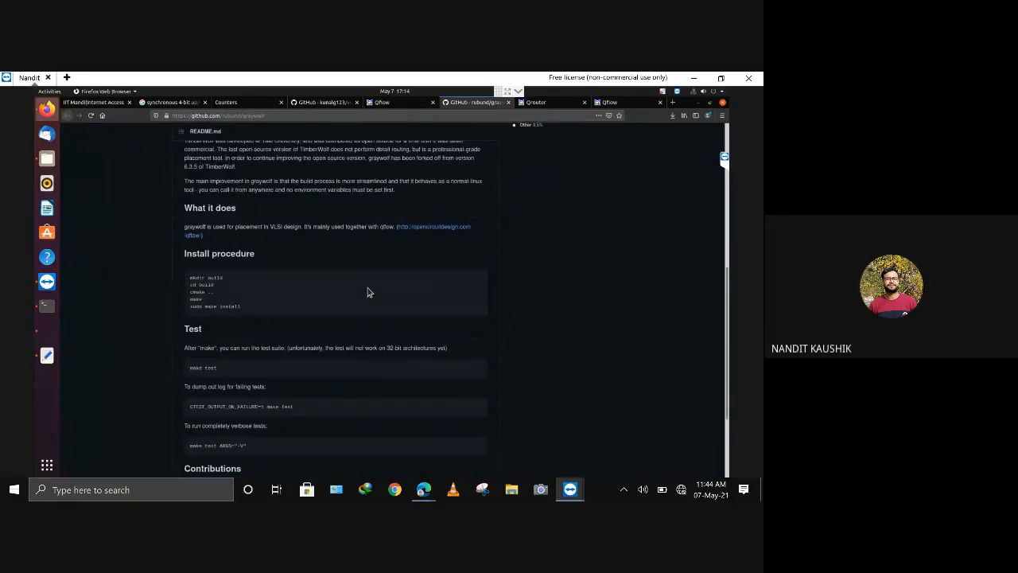
pyautogui.scroll(-3, 368, 293)
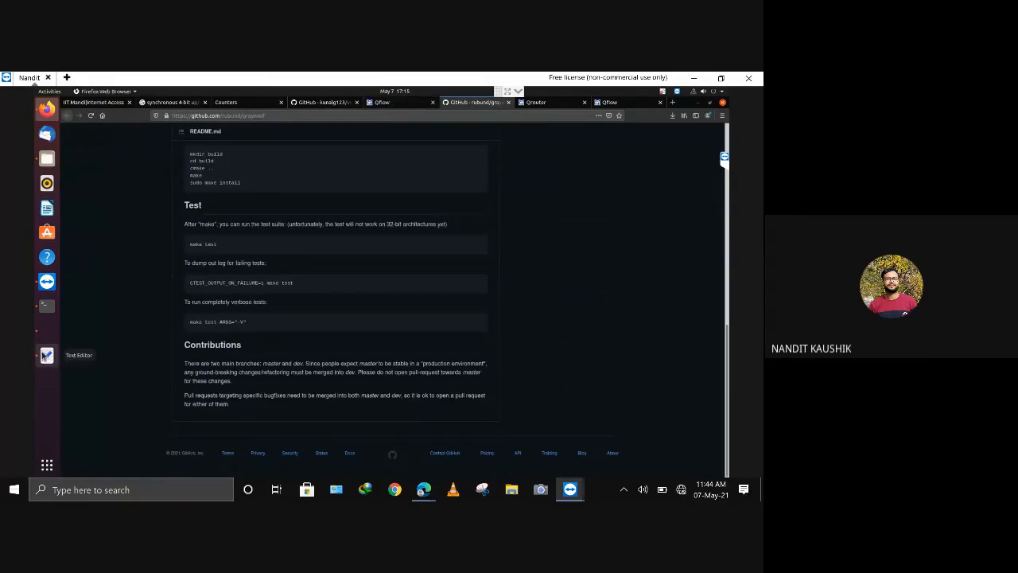
# Return to Qflow Manager, run the Static Timing Analysis stage with its default settings, and minimize the manager
pyautogui.click(42, 340)
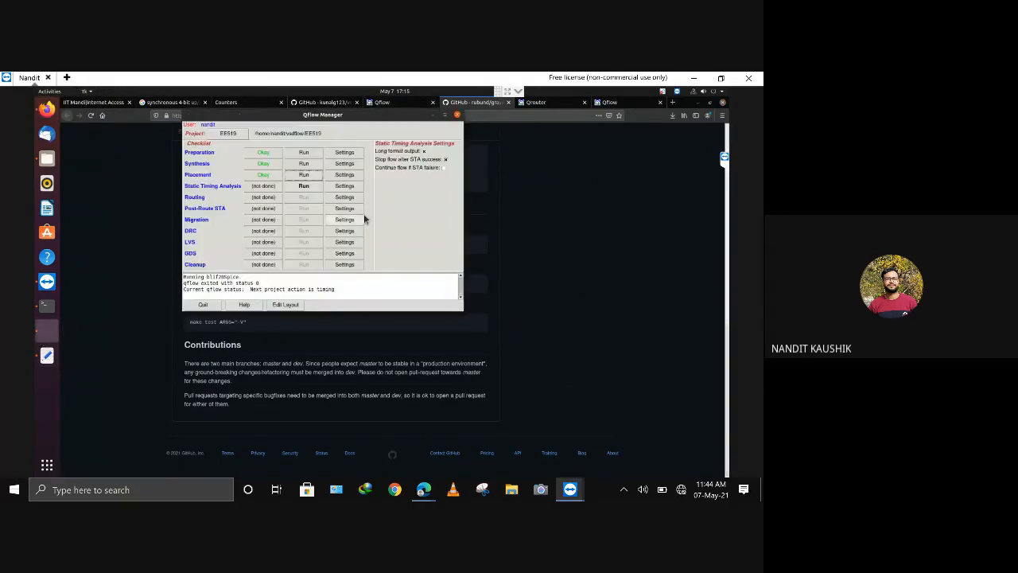
pyautogui.click(304, 186)
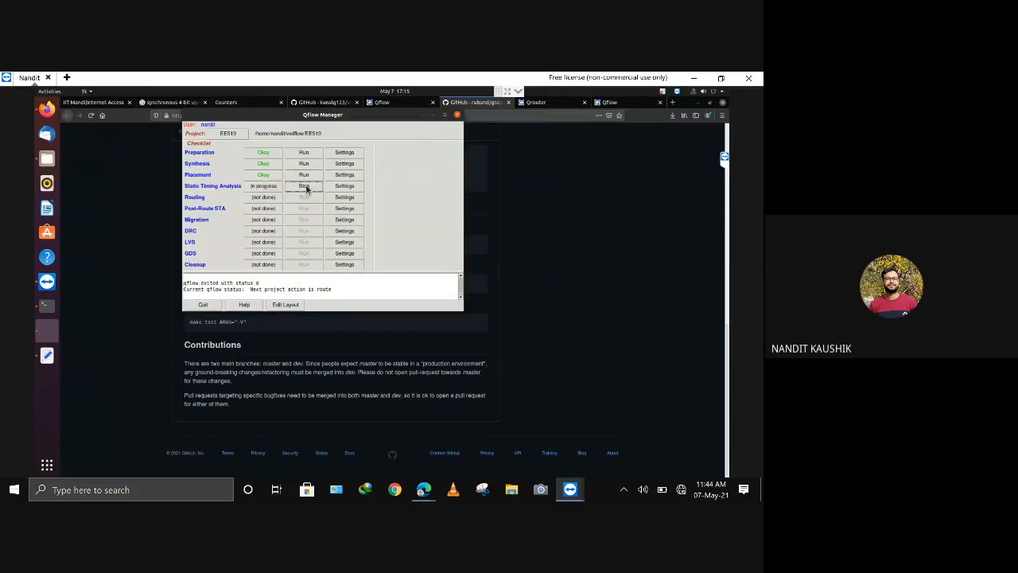
pyautogui.click(434, 116)
# Open sta.log from the EE519 log folder and examine the maximum delay paths and the computed maximum clock frequency
pyautogui.click(47, 158)
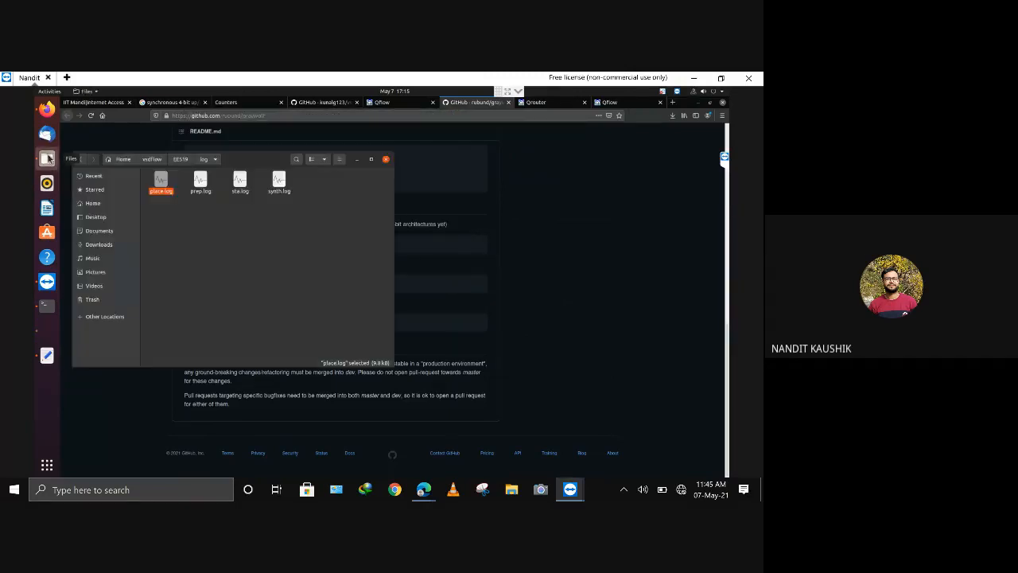
pyautogui.doubleClick(241, 181)
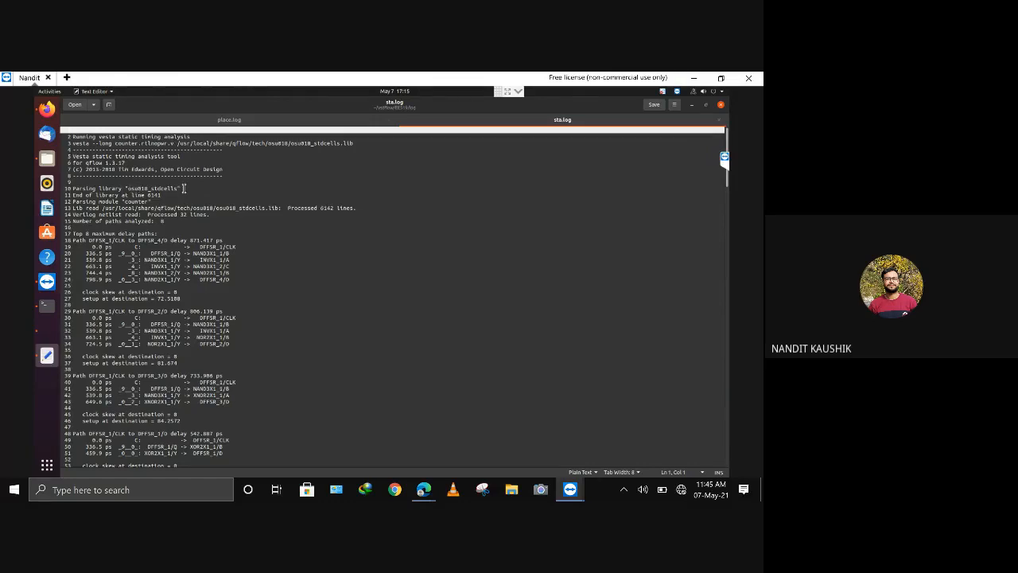
pyautogui.scroll(-1, 183, 188)
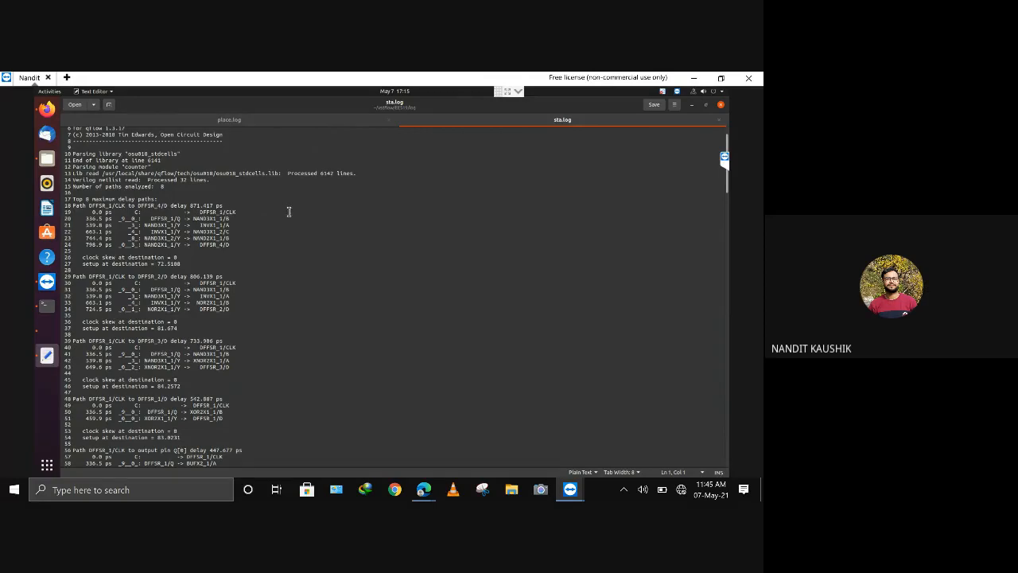
pyautogui.scroll(-2, 289, 211)
pyautogui.scroll(-2, 288, 211)
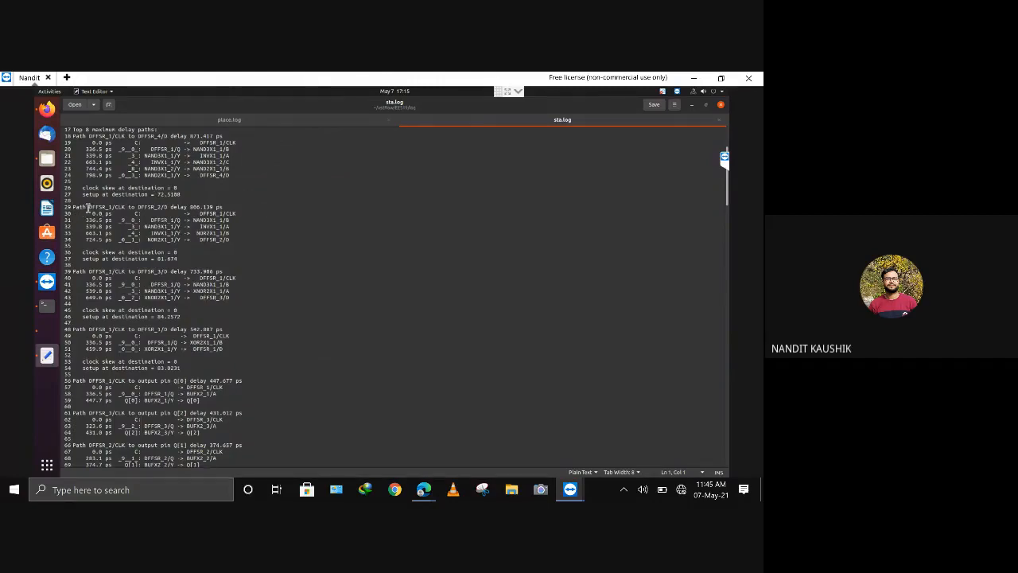
pyautogui.scroll(-5, 86, 207)
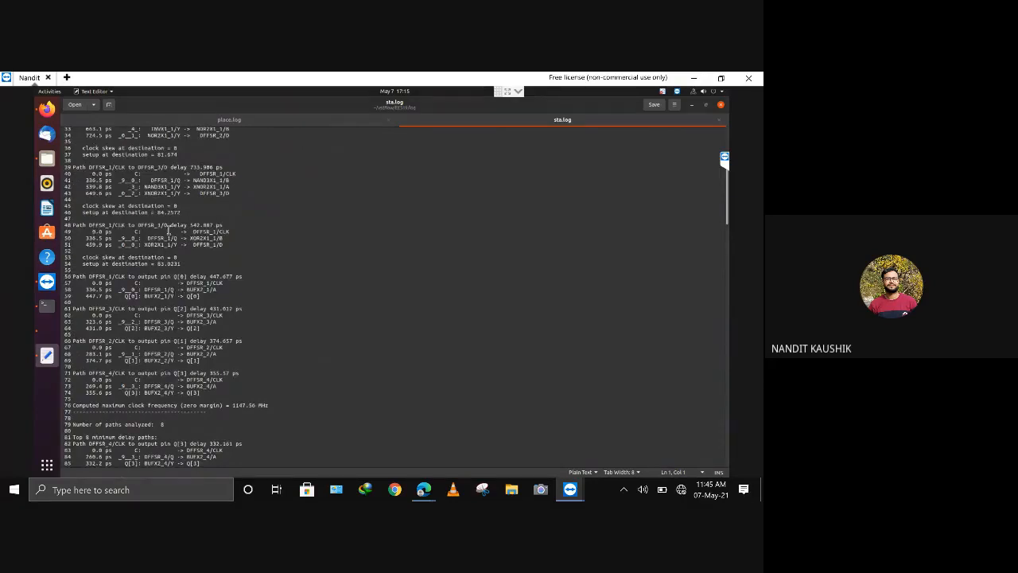
pyautogui.scroll(-4, 167, 230)
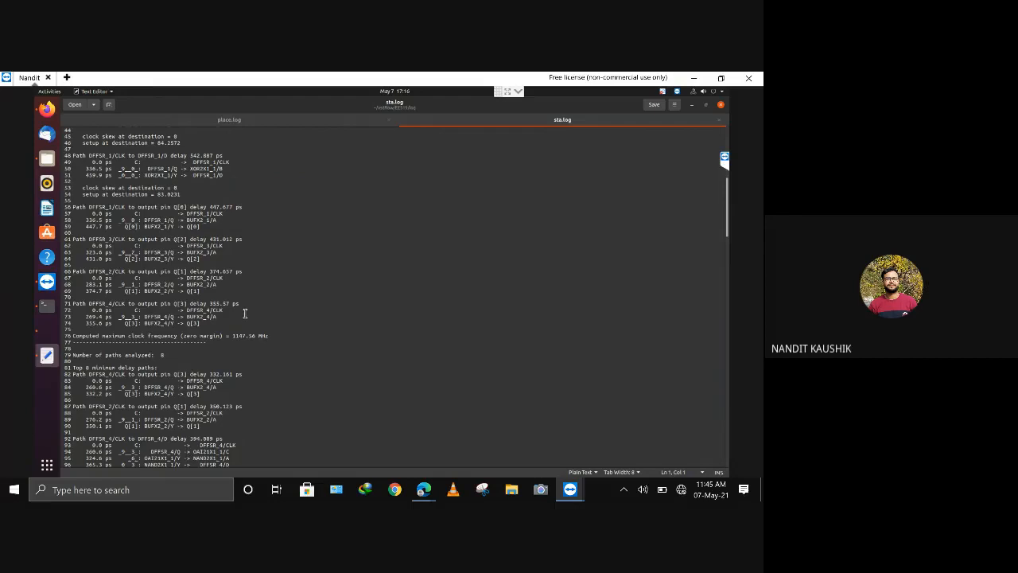
pyautogui.scroll(-1, 245, 313)
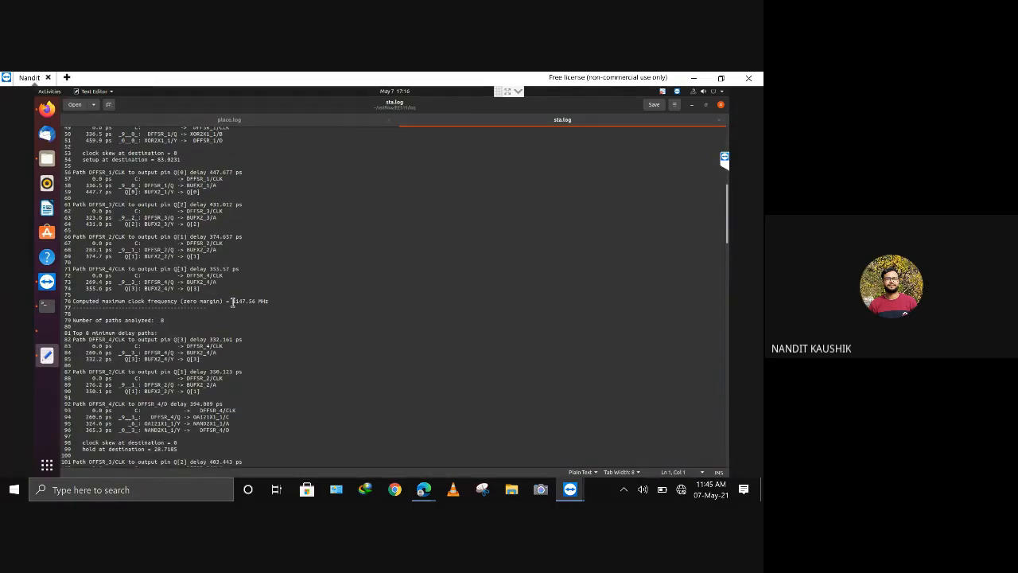
# Examine the register-to-register minimum delay paths in sta.log and the hold timing check that follows them
pyautogui.scroll(-1, 233, 301)
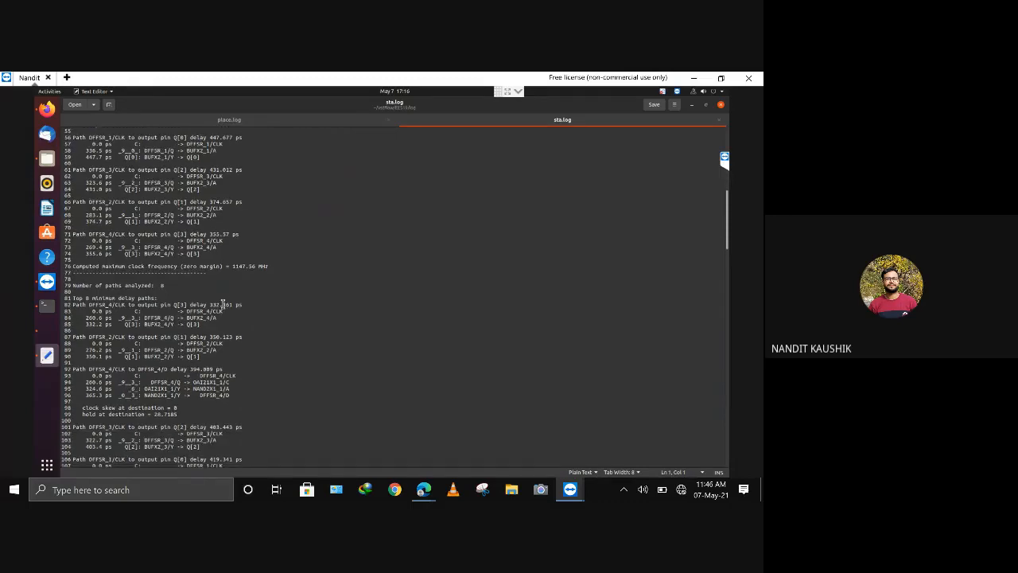
pyautogui.scroll(-2, 161, 292)
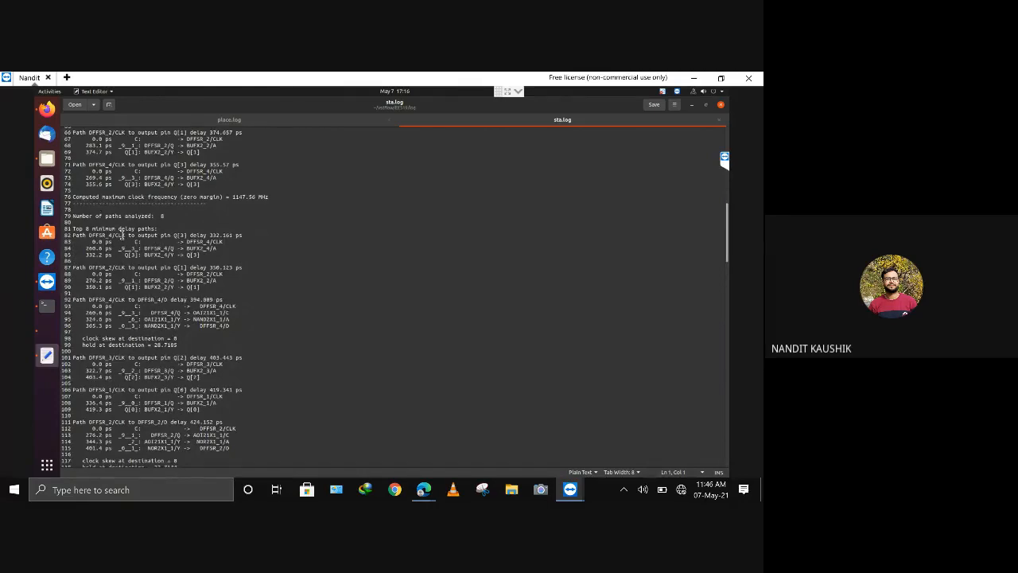
pyautogui.scroll(-6, 121, 235)
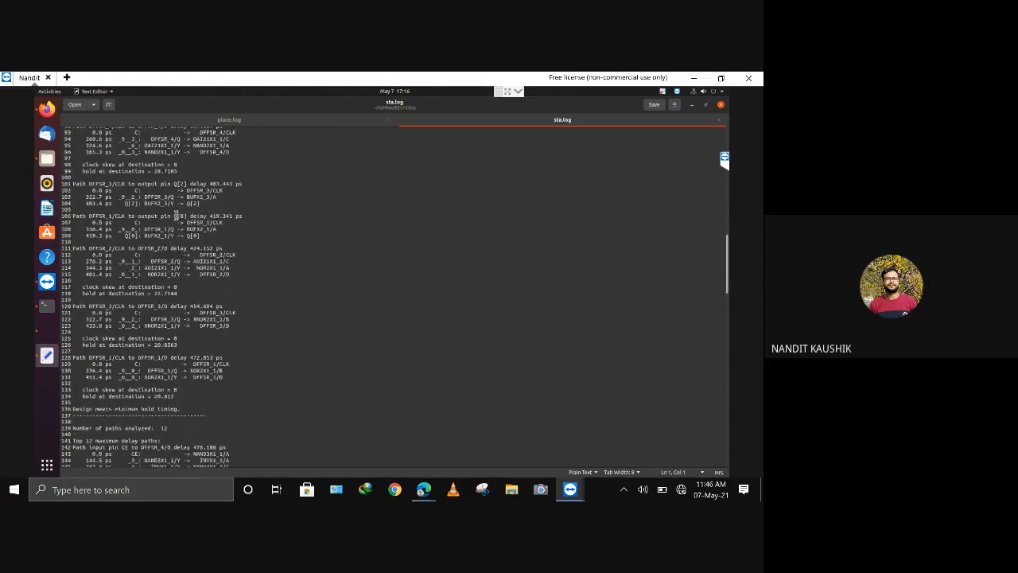
pyautogui.scroll(-6, 348, 215)
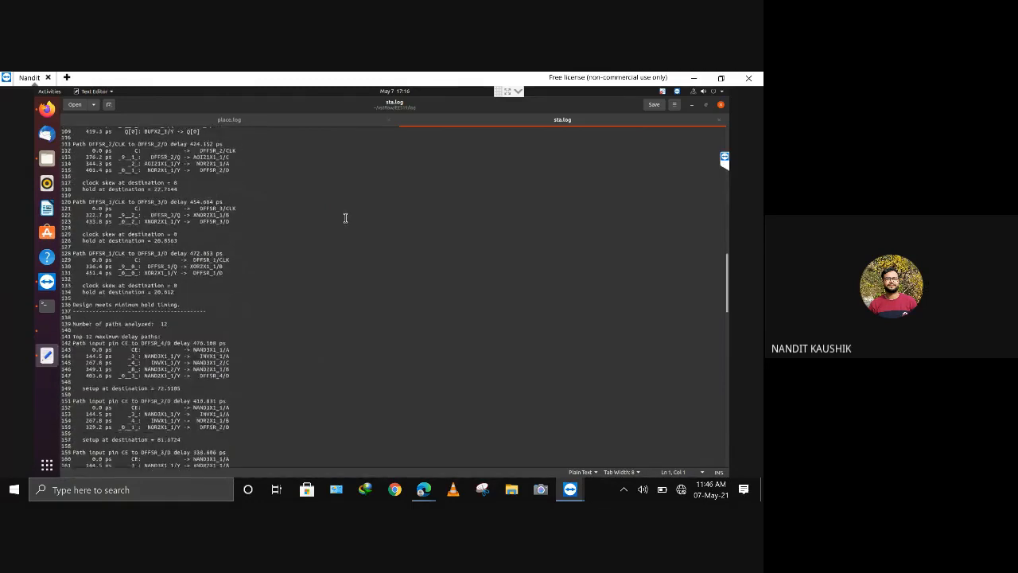
pyautogui.scroll(-1, 345, 217)
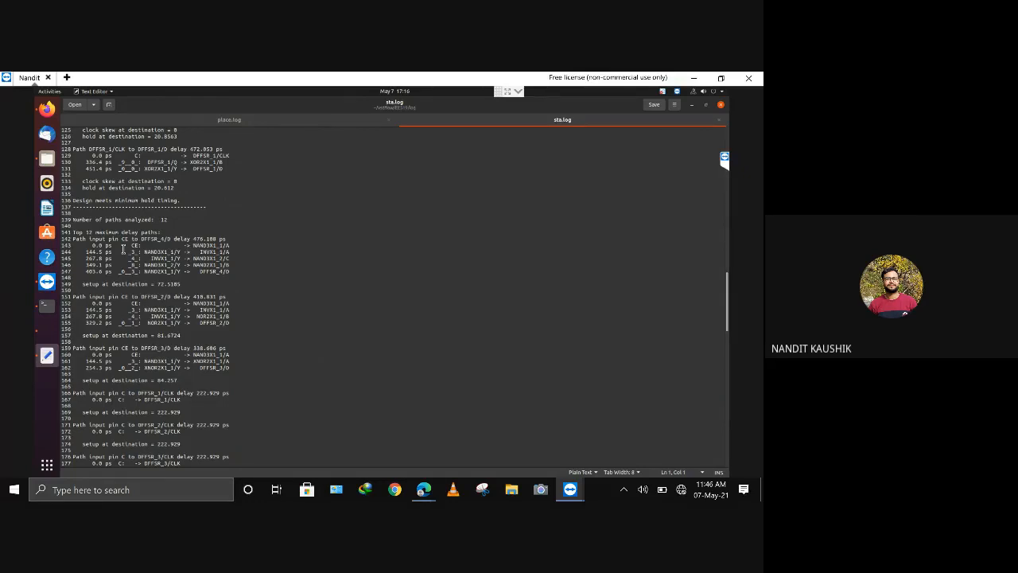
# Examine the maximum and minimum delay paths from the input pins, with their setup and hold figures, through the end of sta.log
pyautogui.scroll(-2, 124, 248)
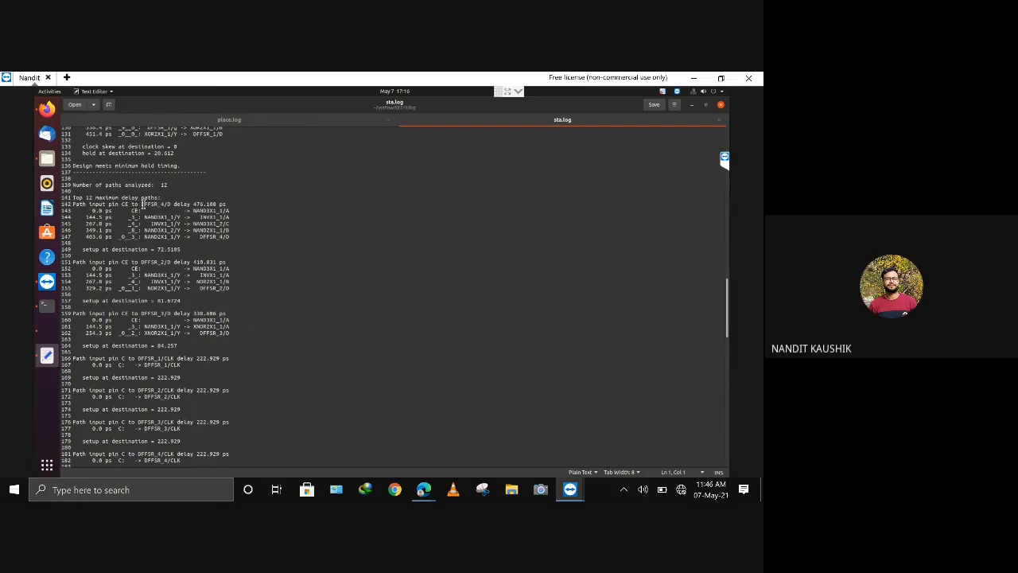
pyautogui.scroll(-2, 107, 283)
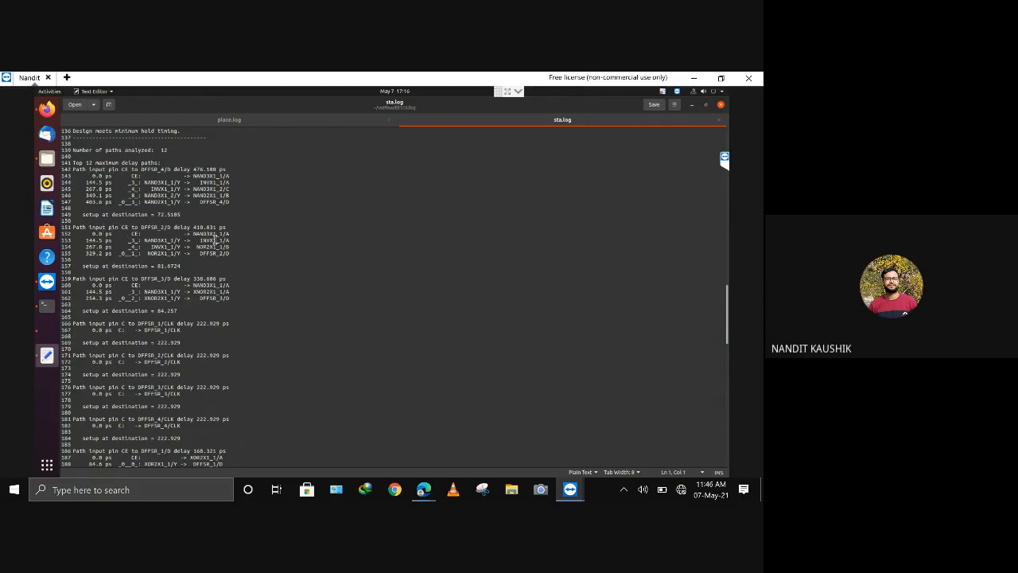
pyautogui.scroll(-2, 202, 276)
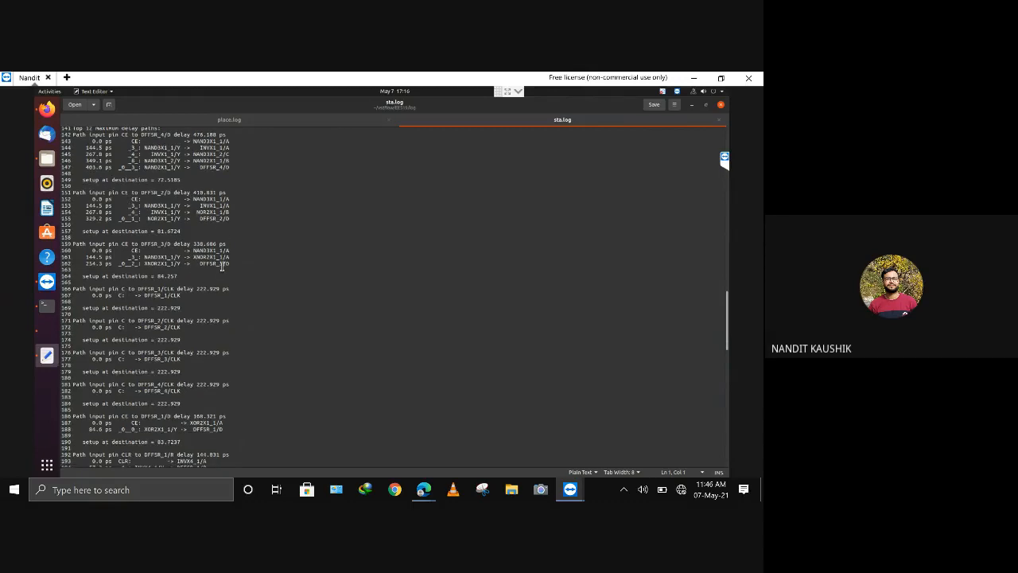
pyautogui.scroll(2, 222, 268)
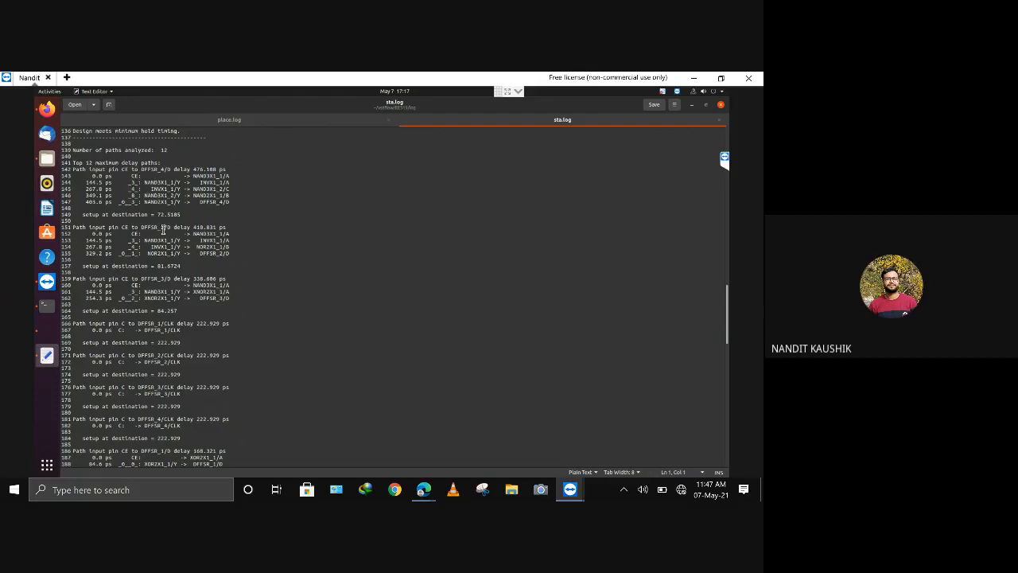
pyautogui.scroll(-9, 163, 231)
pyautogui.scroll(-4, 163, 230)
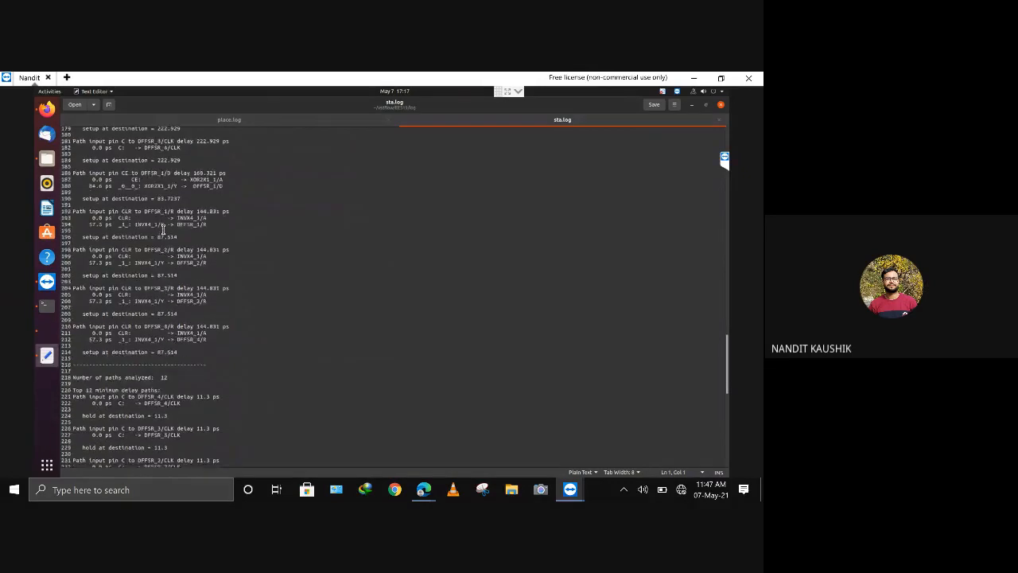
pyautogui.scroll(-7, 229, 237)
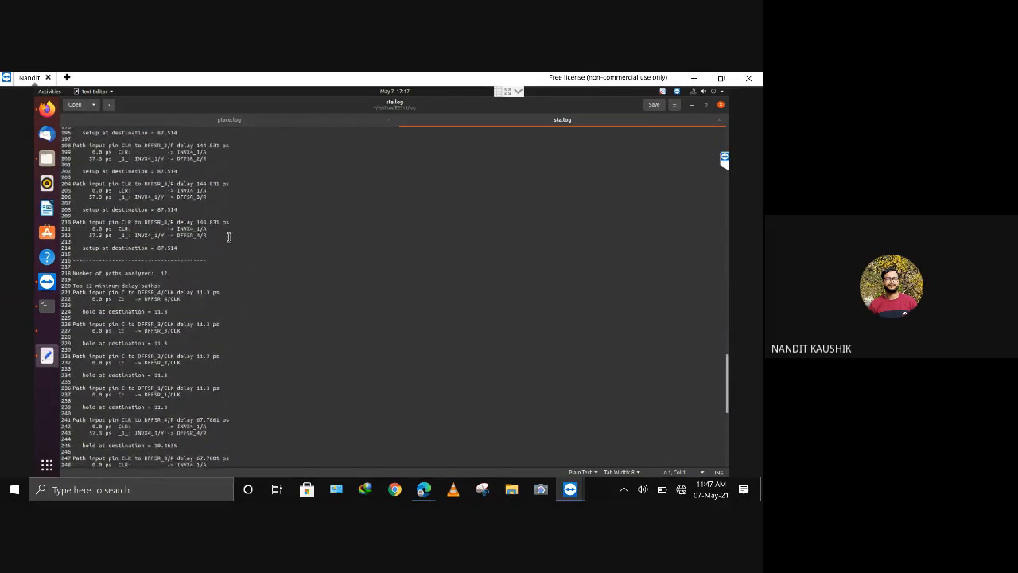
pyautogui.scroll(-4, 127, 278)
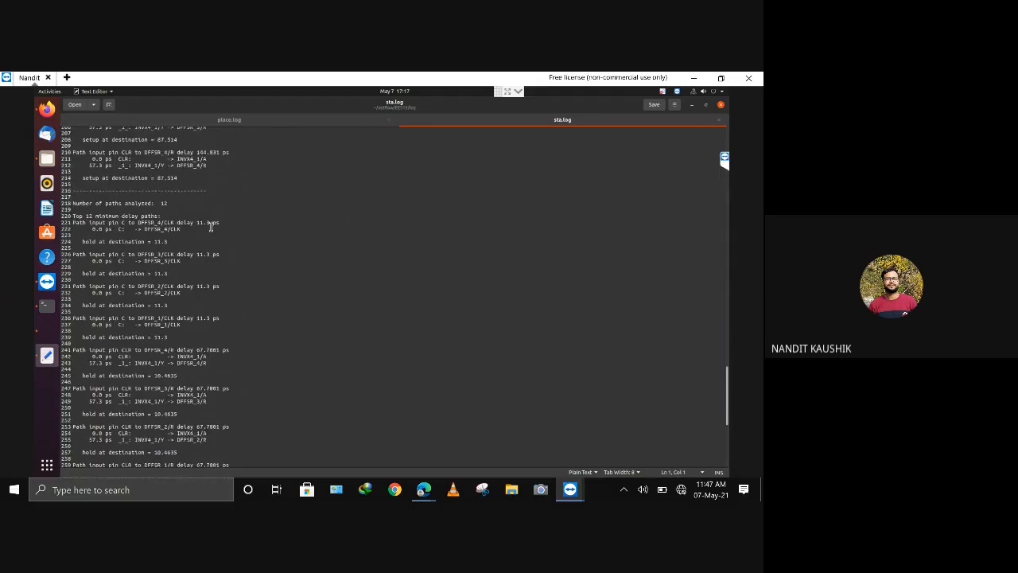
pyautogui.scroll(-2, 210, 225)
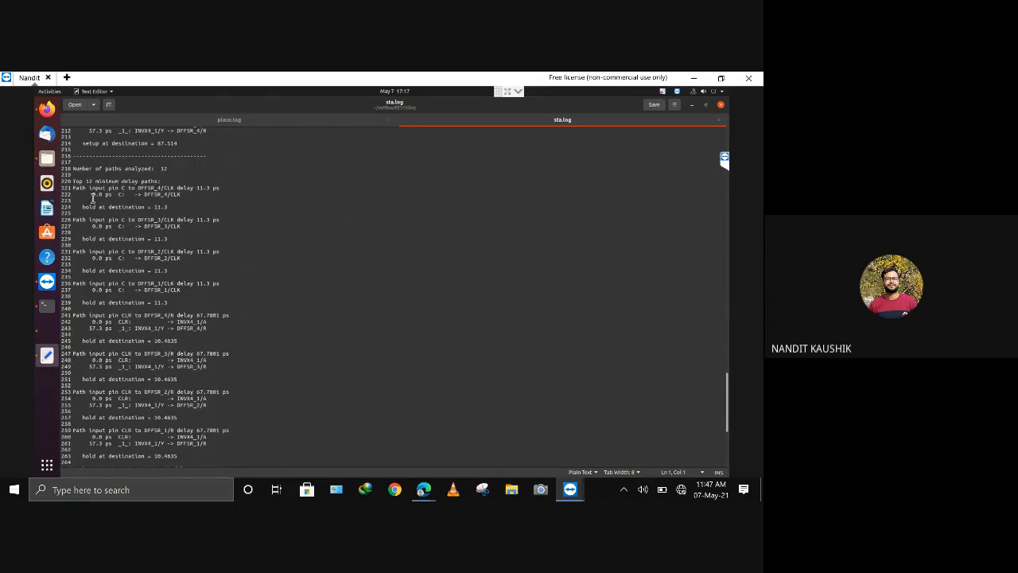
pyautogui.scroll(-4, 90, 195)
pyautogui.scroll(-6, 90, 195)
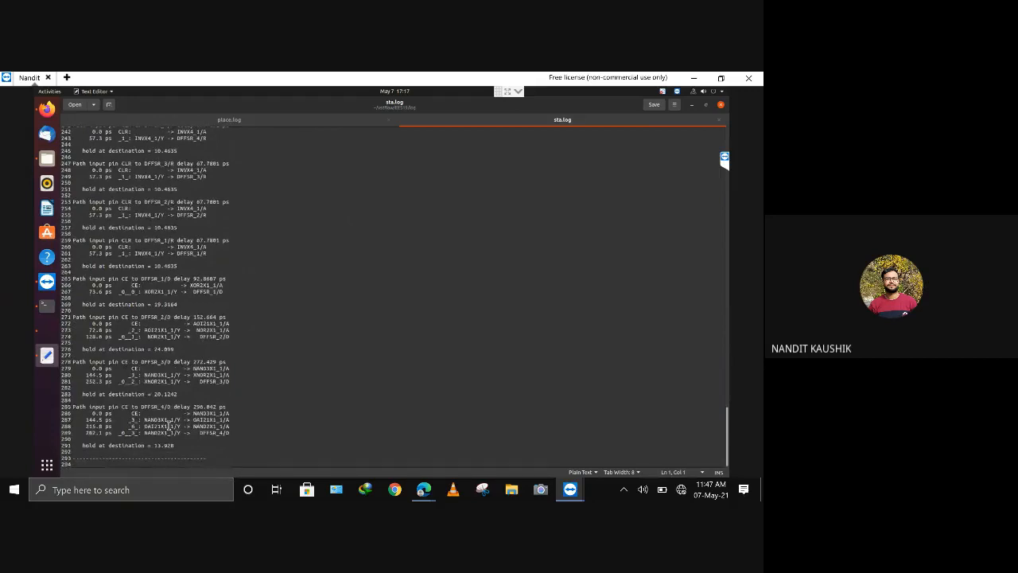
# Review the timing report backwards from the input-pin paths to the Vesta header at the start of sta.log
pyautogui.scroll(7, 245, 415)
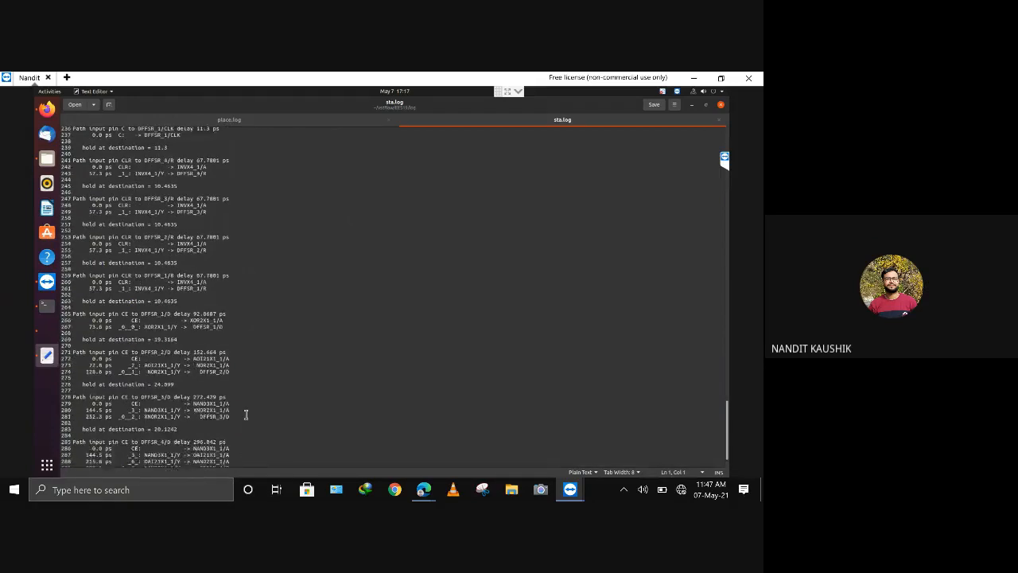
pyautogui.scroll(9, 239, 359)
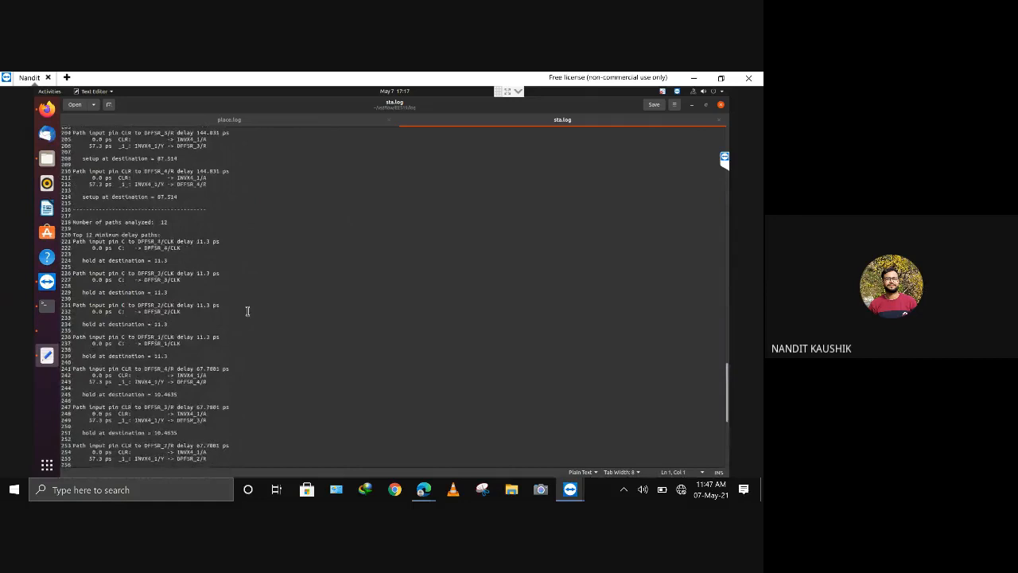
pyautogui.scroll(12, 246, 311)
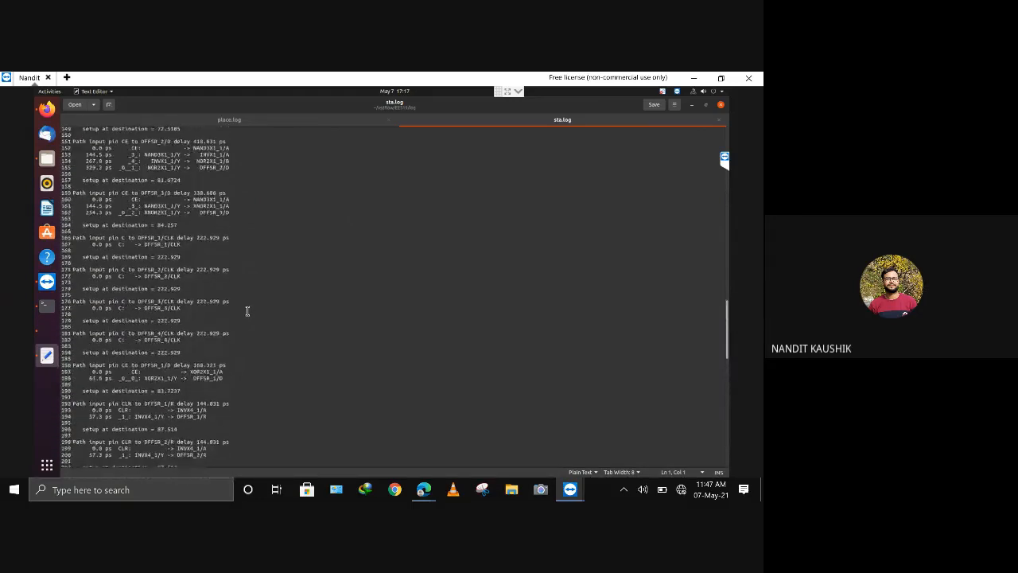
pyautogui.scroll(5, 246, 311)
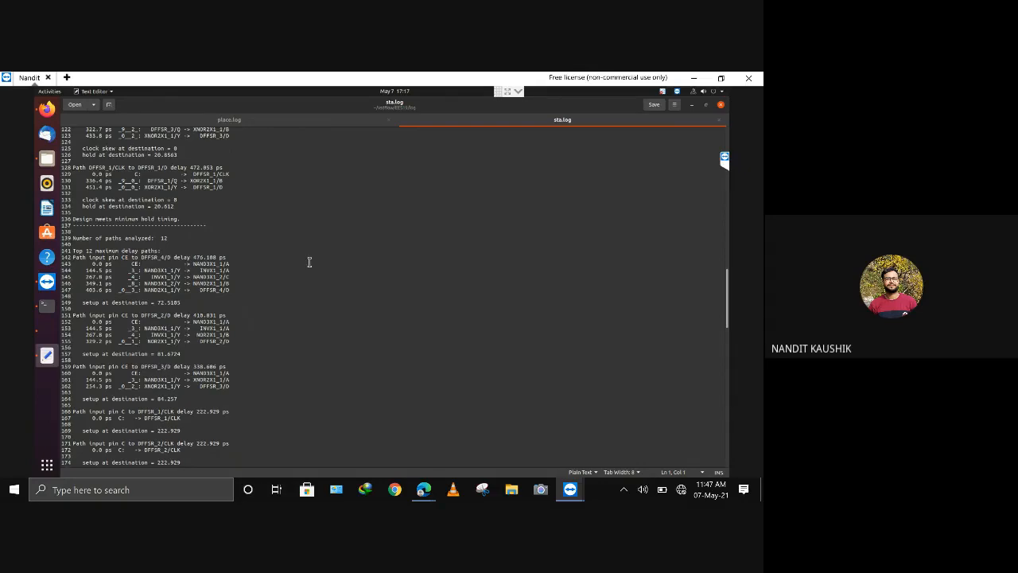
pyautogui.scroll(2, 309, 261)
pyautogui.scroll(10, 309, 261)
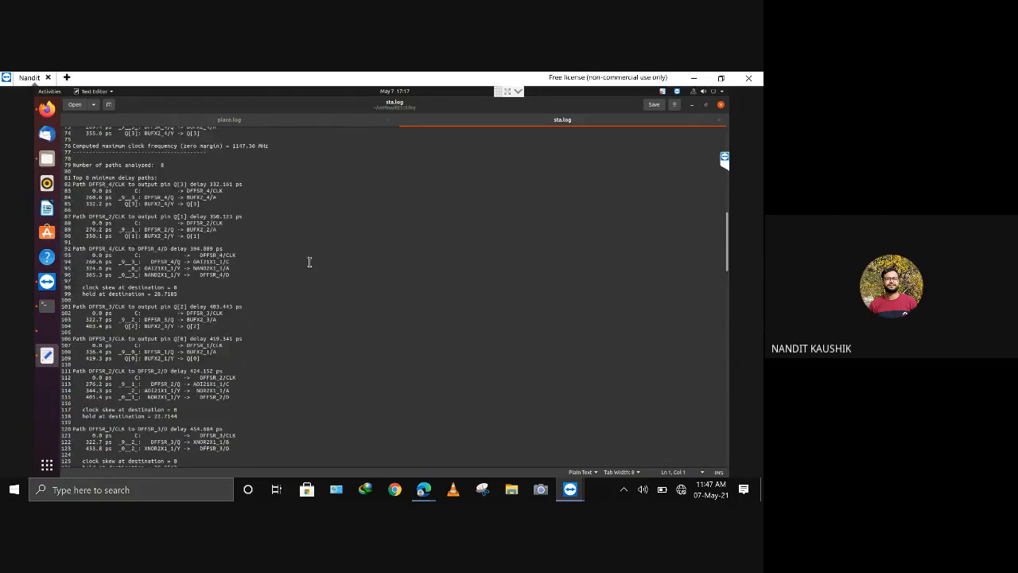
pyautogui.scroll(15, 309, 262)
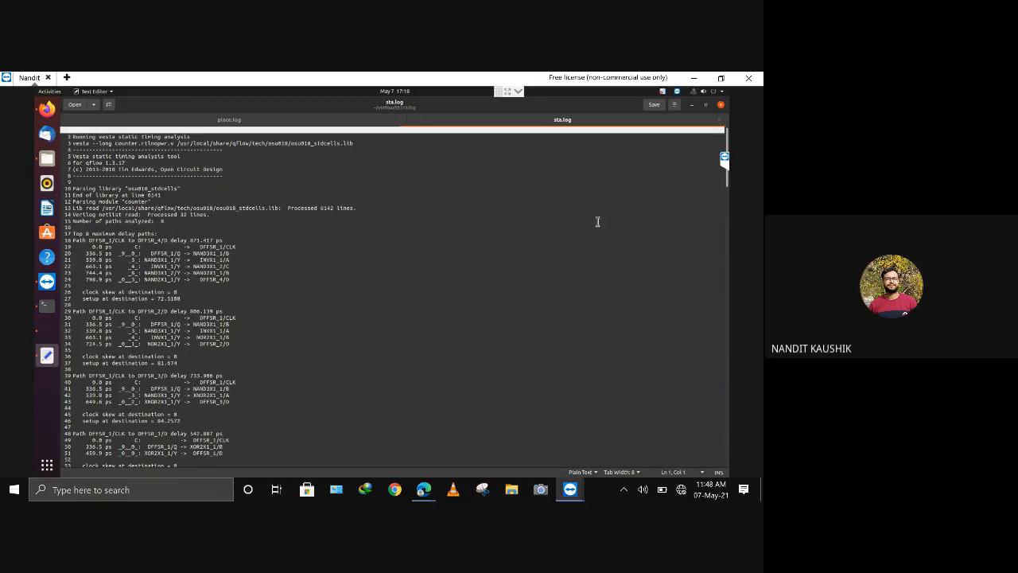
# Return to Qflow Manager, run the Routing stage with its default settings, and minimize the manager
pyautogui.click(47, 340)
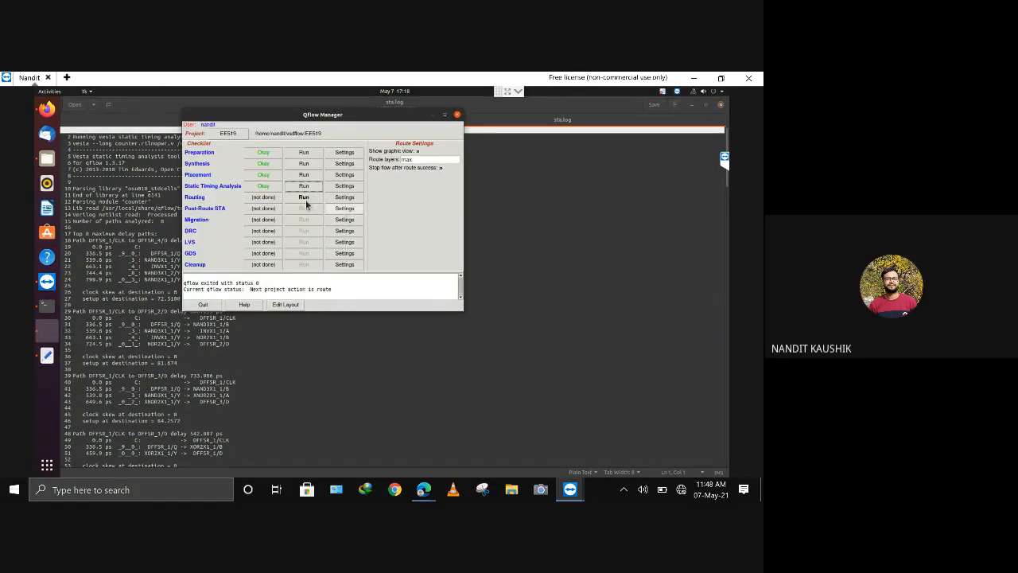
pyautogui.click(304, 198)
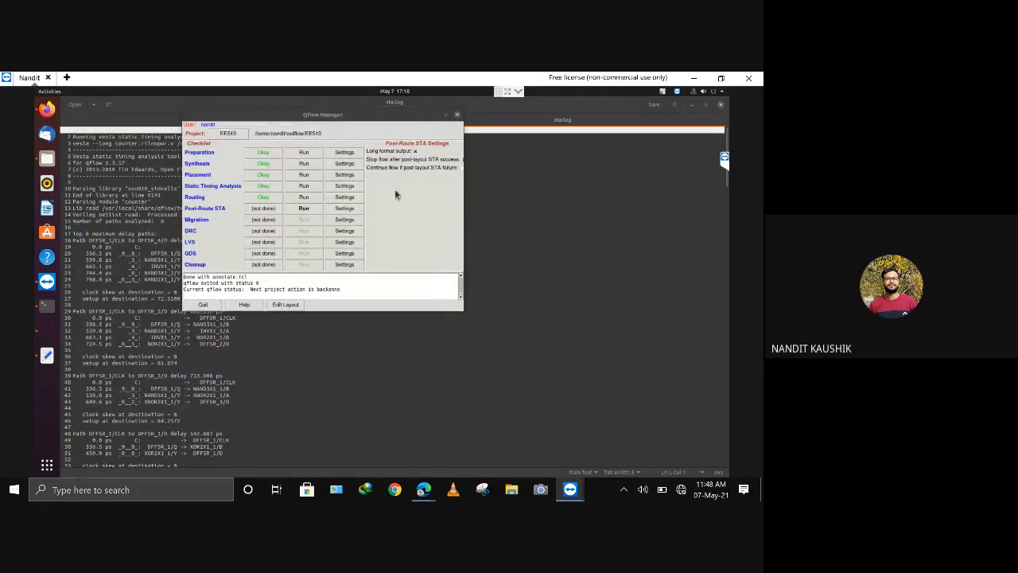
pyautogui.click(432, 116)
# Open route.log from the EE519 log folder and examine the Qrouter routing stages, failed-route summary and written output files
pyautogui.click(47, 158)
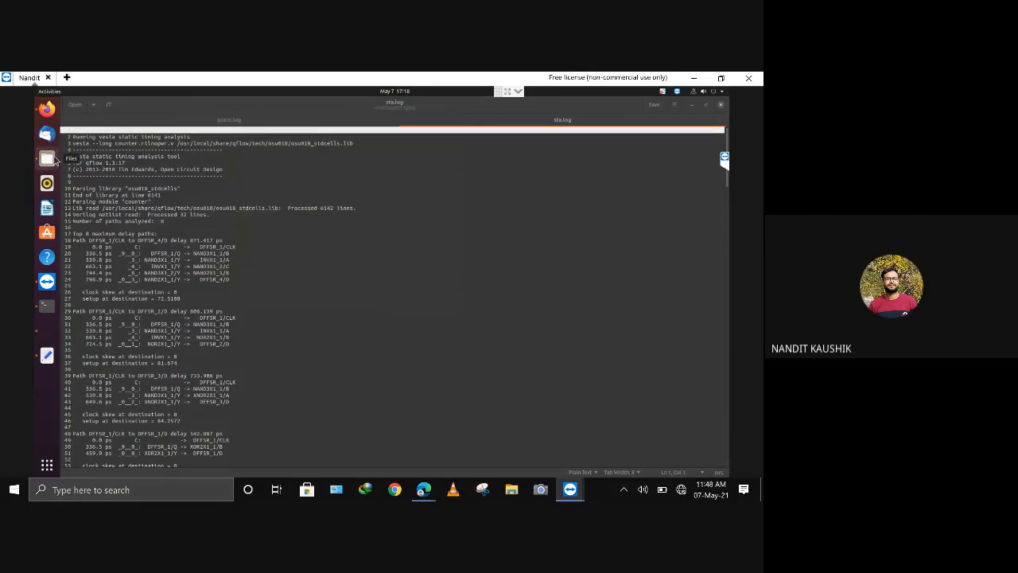
pyautogui.click(241, 182)
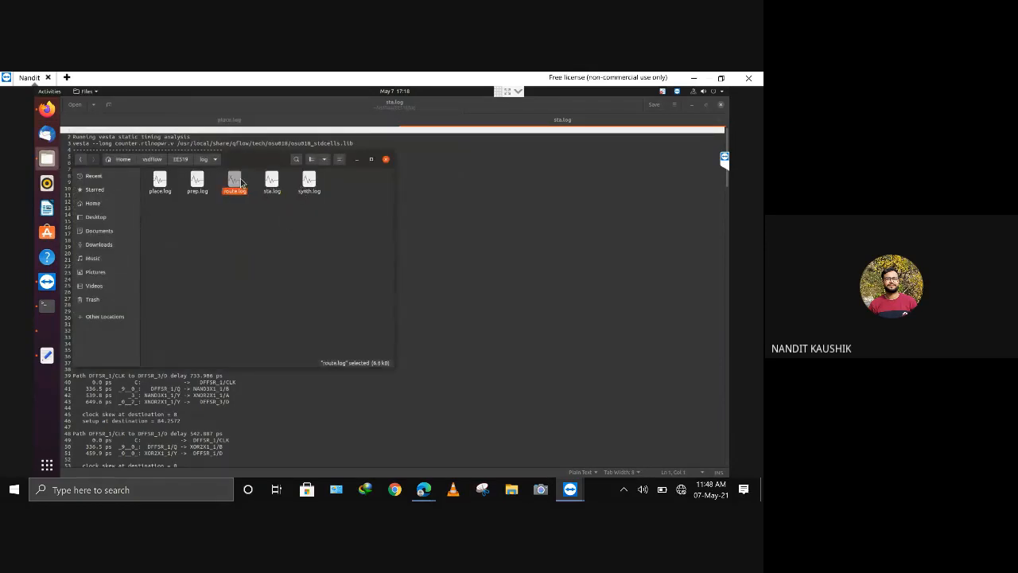
pyautogui.doubleClick(241, 183)
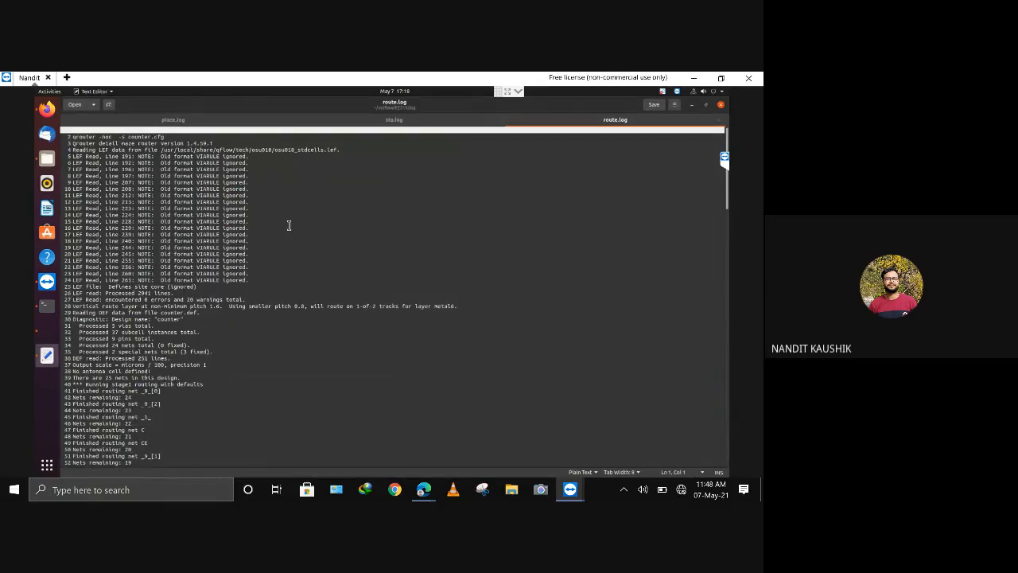
pyautogui.scroll(-3, 289, 225)
pyautogui.scroll(3, 288, 225)
pyautogui.scroll(-5, 357, 243)
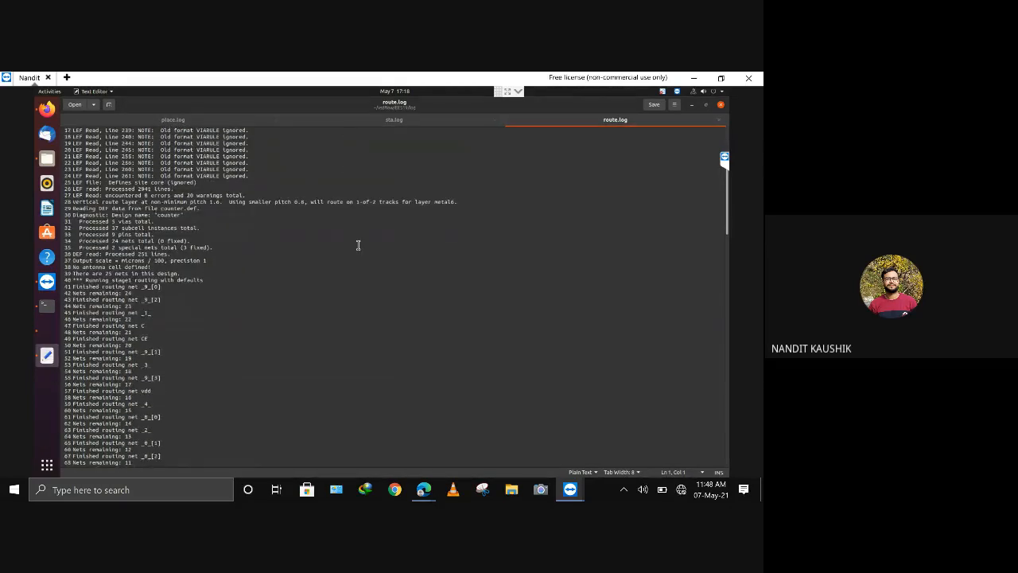
pyautogui.scroll(-16, 358, 243)
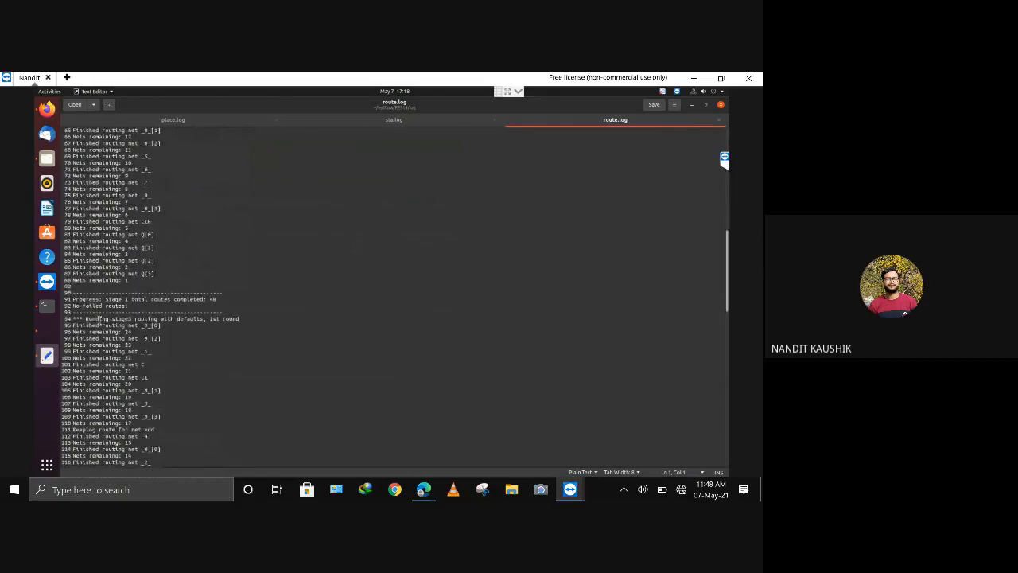
pyautogui.scroll(-20, 200, 338)
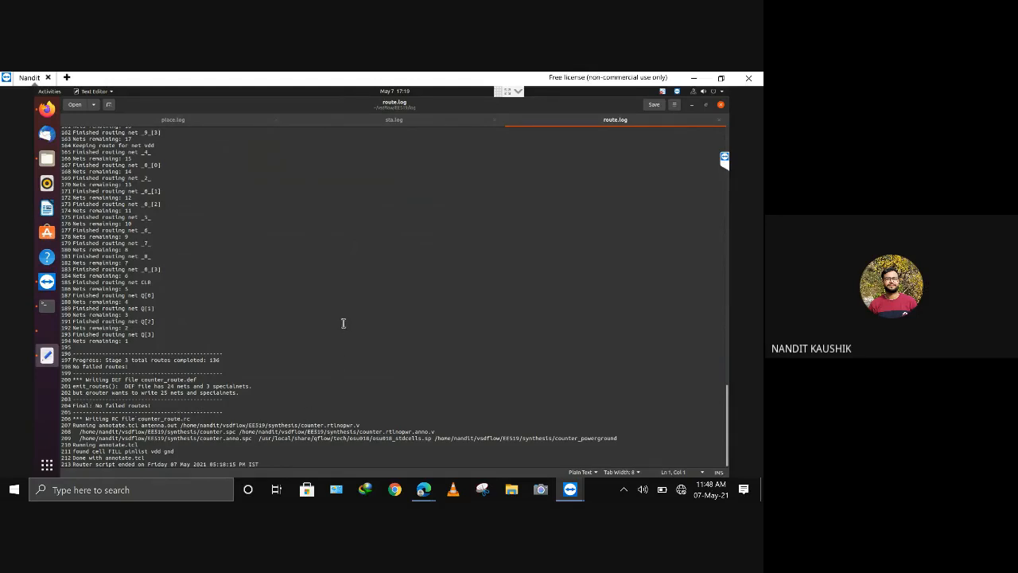
pyautogui.scroll(2, 343, 323)
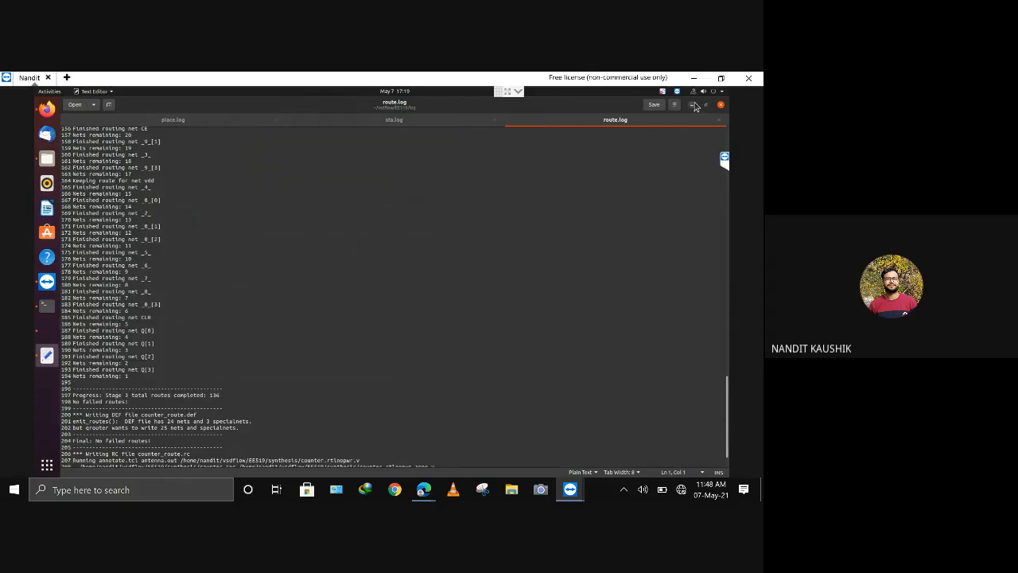
# Switch to Firefox, show the Qrouter page and read its DEF and LEF file format sections
pyautogui.click(46, 111)
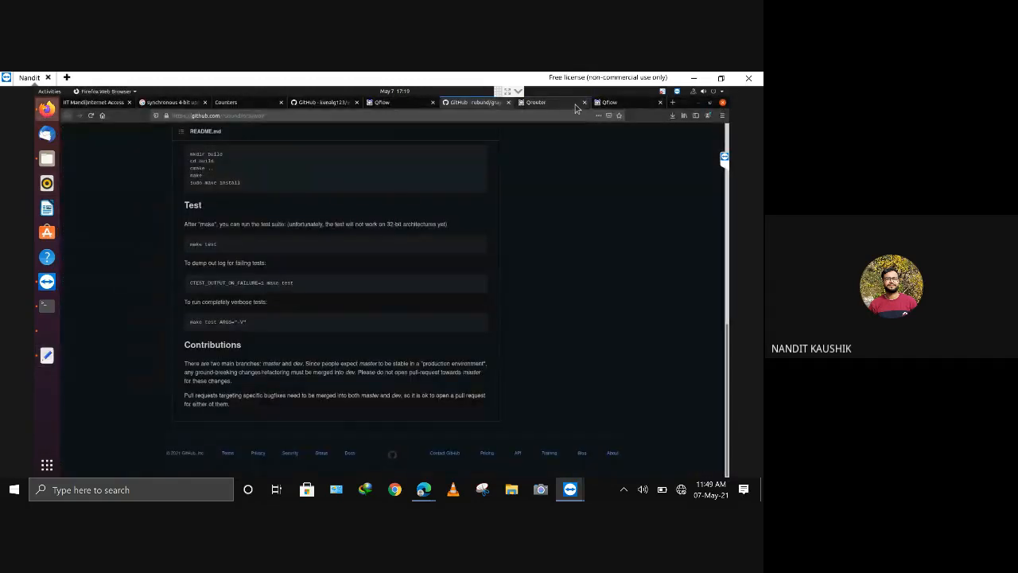
pyautogui.click(549, 101)
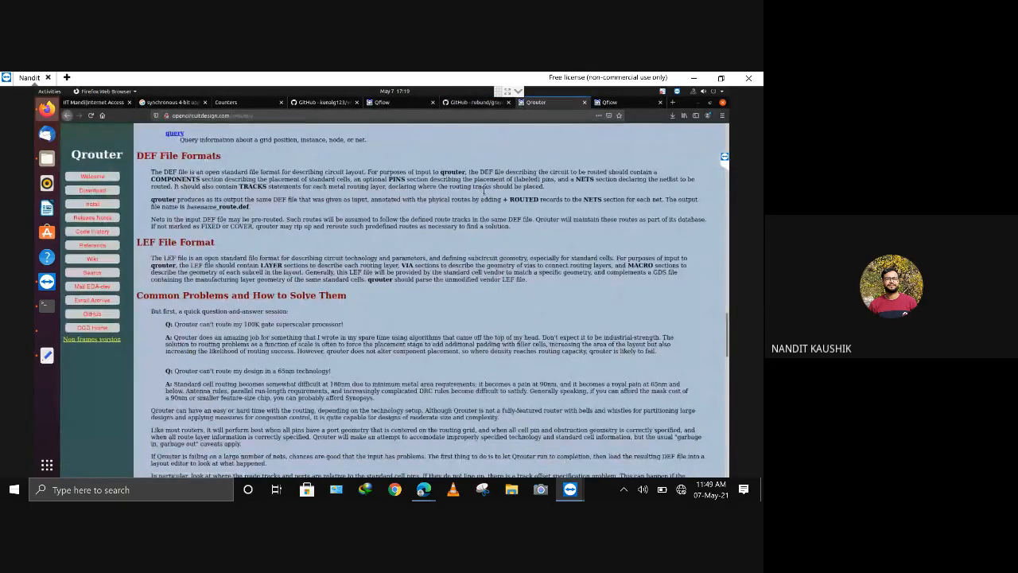
pyautogui.scroll(1, 484, 189)
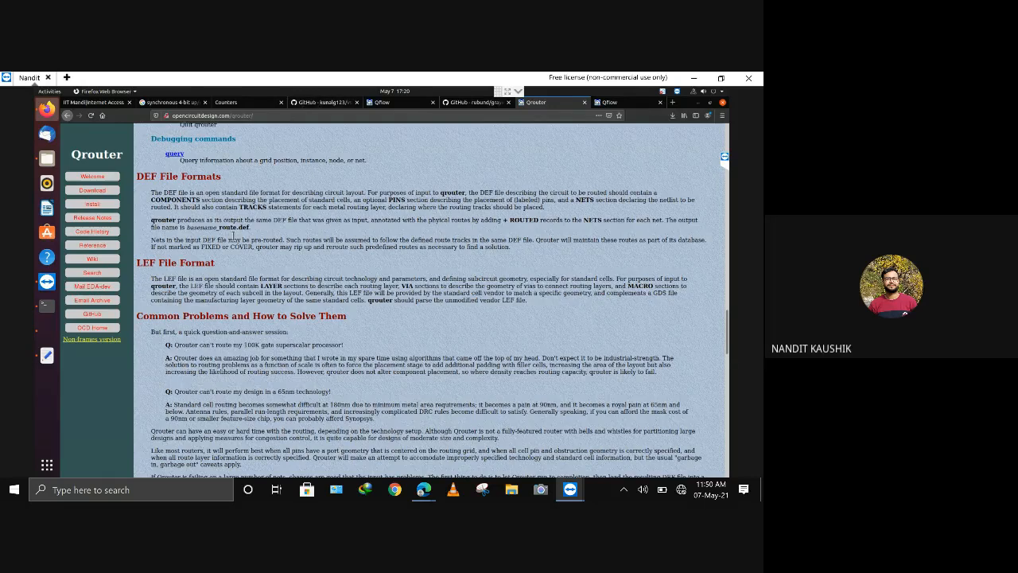
# Minimize the browser, return to Qflow Manager and open the routed counter layout for editing
pyautogui.click(697, 106)
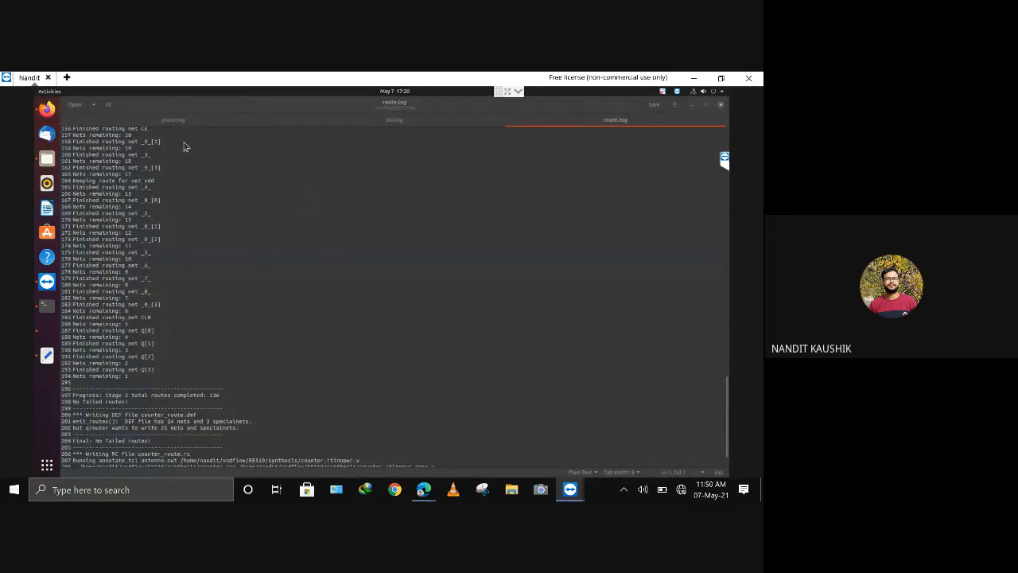
pyautogui.click(42, 340)
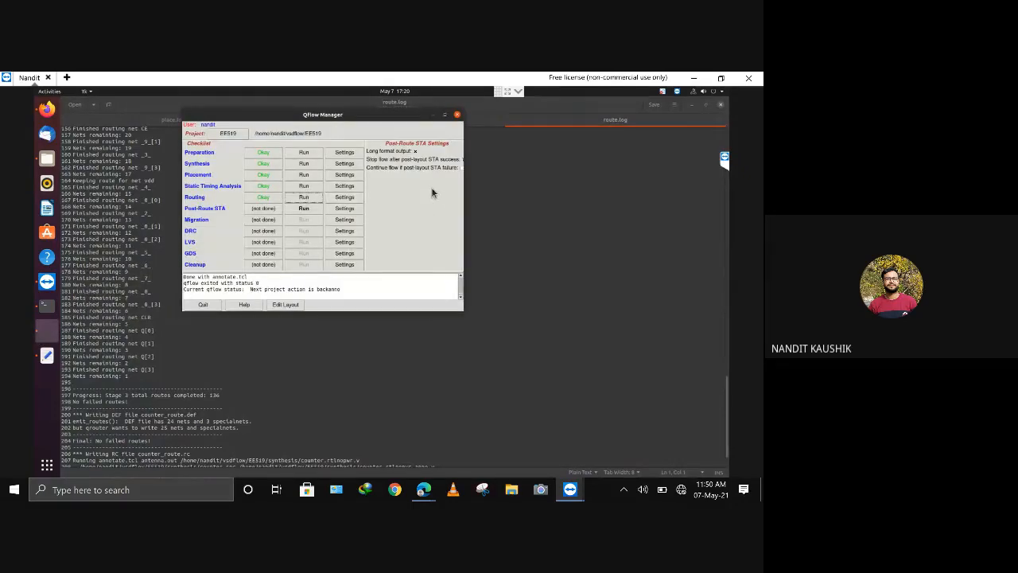
pyautogui.click(287, 305)
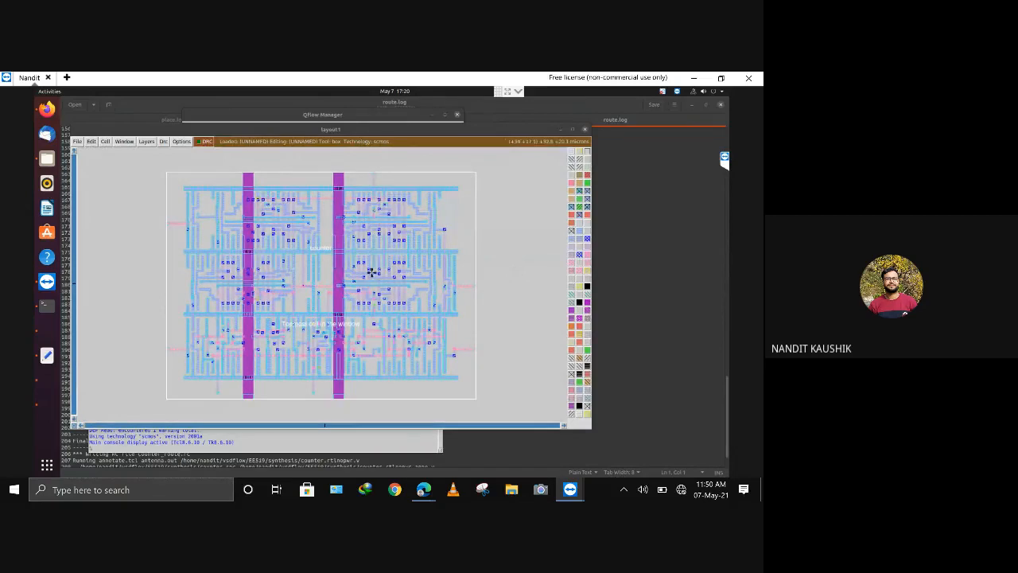
# Minimize the layout window, run the Post-Route STA stage with its default settings in Qflow Manager, and minimize the manager
pyautogui.click(561, 131)
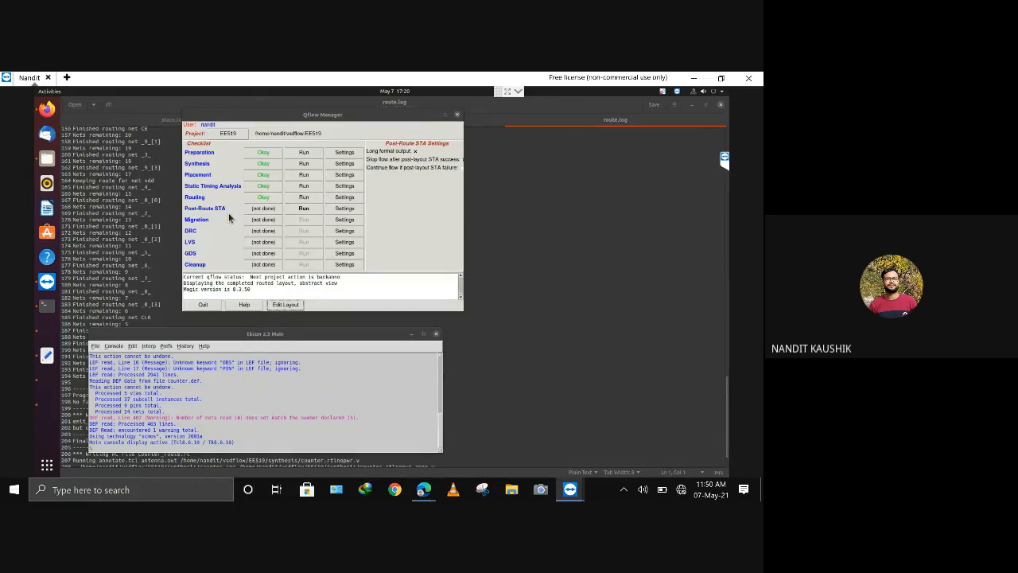
pyautogui.click(303, 209)
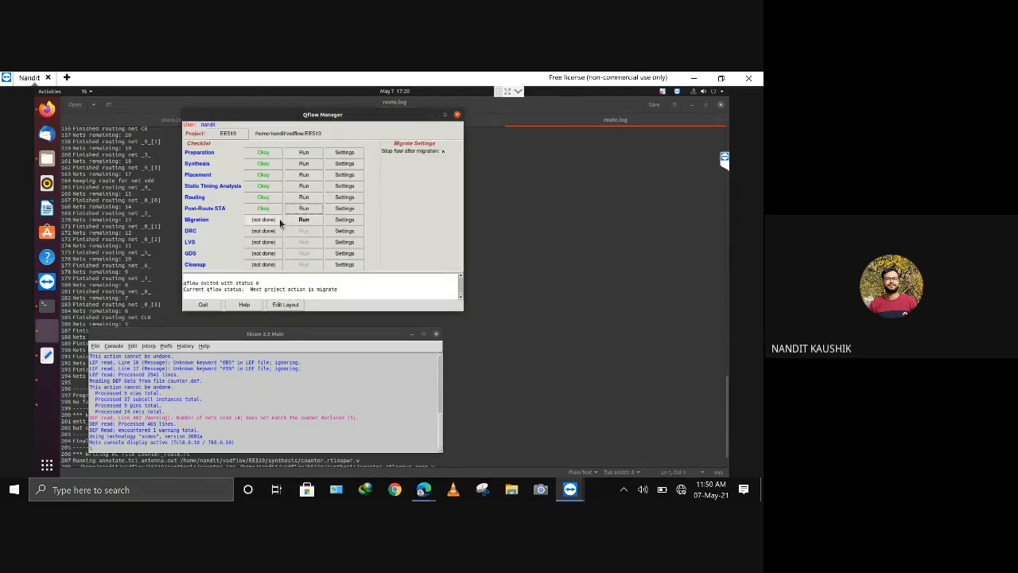
pyautogui.click(432, 115)
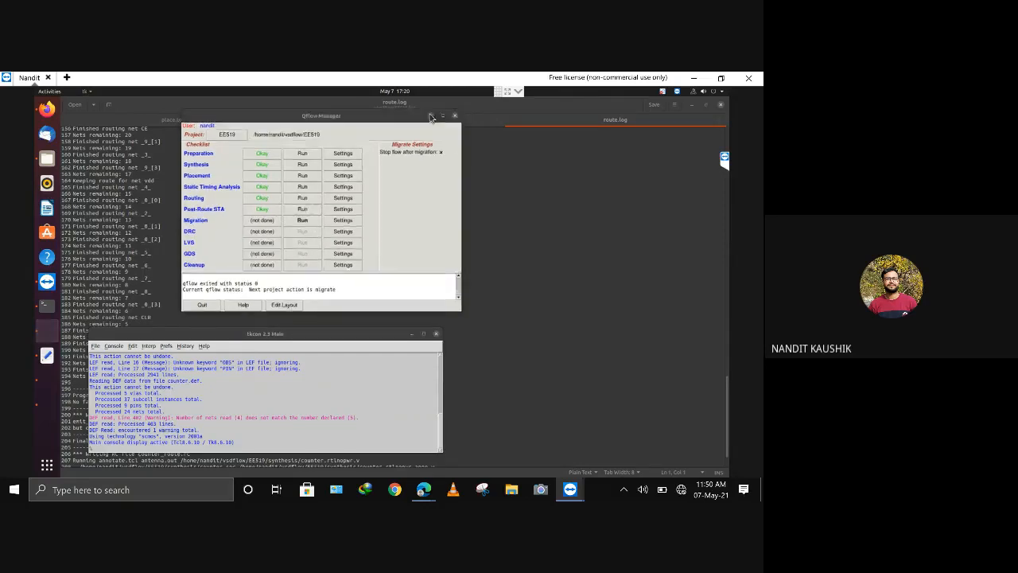
# Open post_sta.log from the EE519 log folder and compare its maximum delay paths with those in sta.log
pyautogui.click(47, 158)
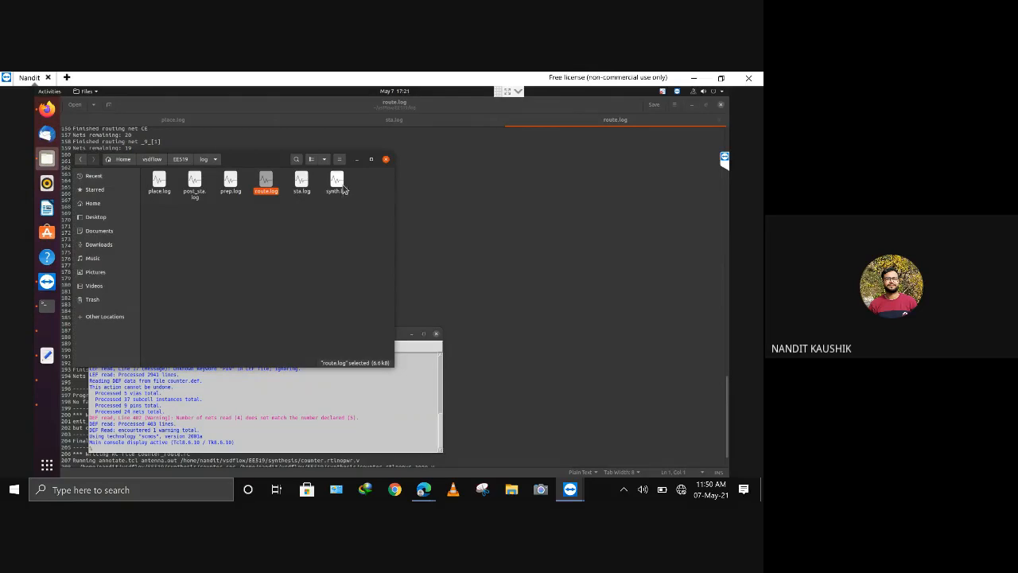
pyautogui.doubleClick(195, 184)
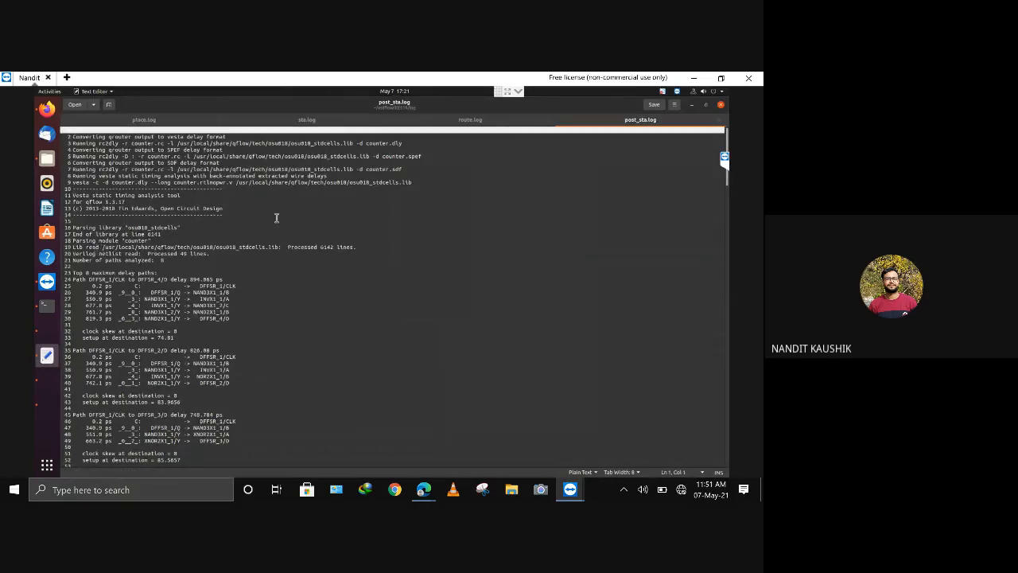
pyautogui.scroll(-3, 277, 238)
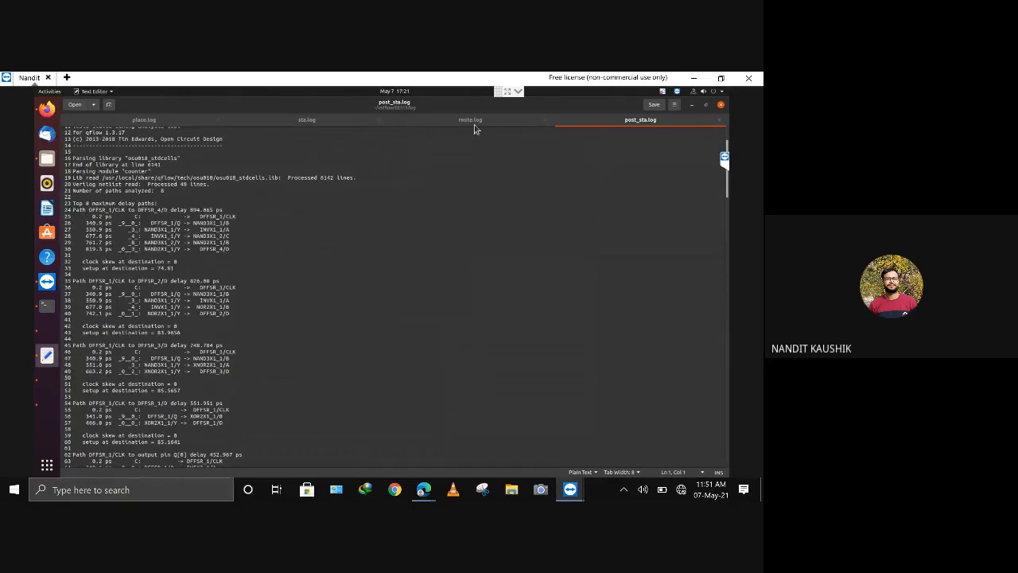
pyautogui.moveTo(346, 126); pyautogui.dragTo(471, 128)
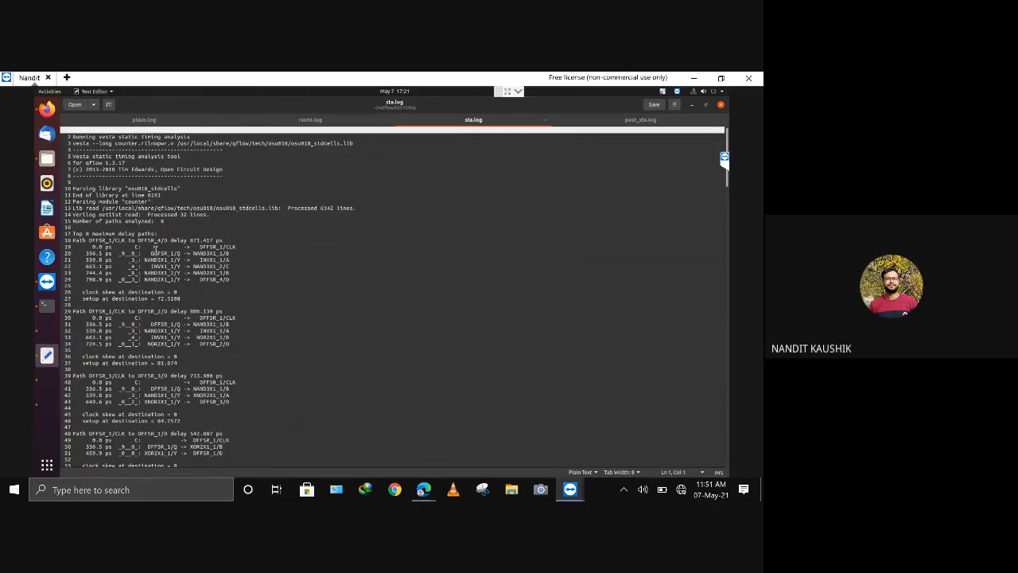
pyautogui.click(621, 121)
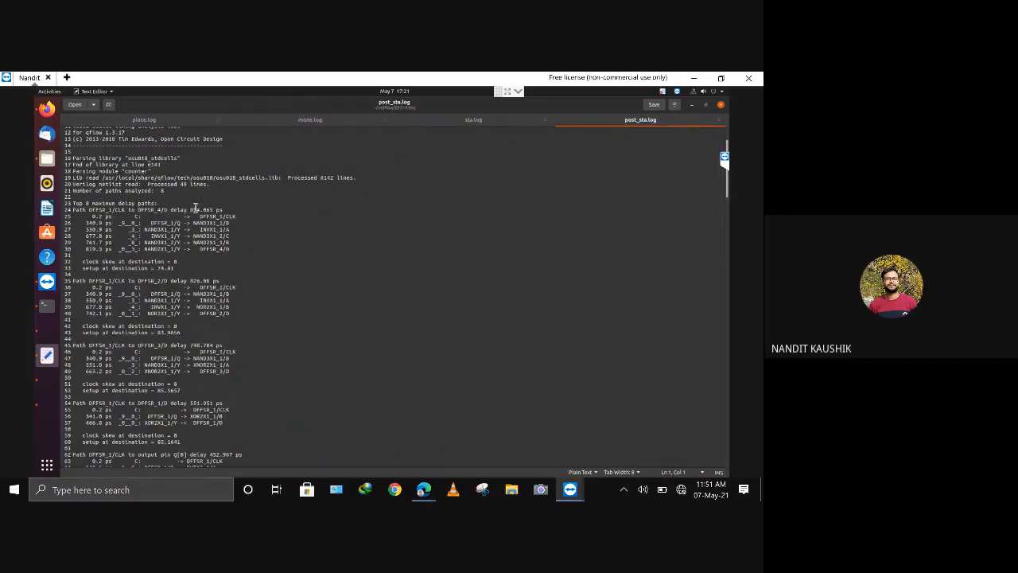
pyautogui.click(493, 127)
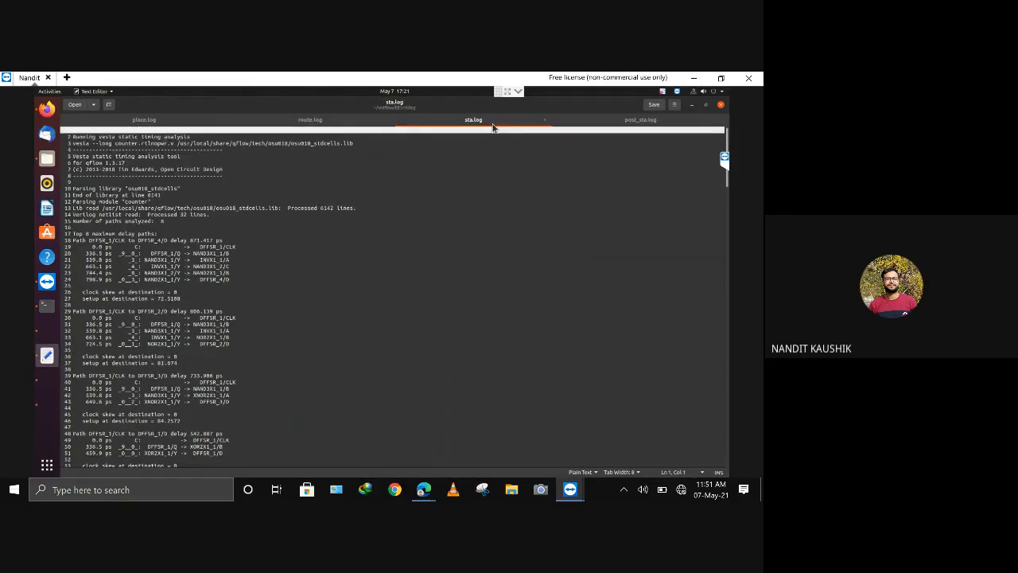
# Compare the computed maximum clock frequency in post_sta.log with the one in sta.log
pyautogui.click(603, 129)
pyautogui.scroll(-5, 440, 245)
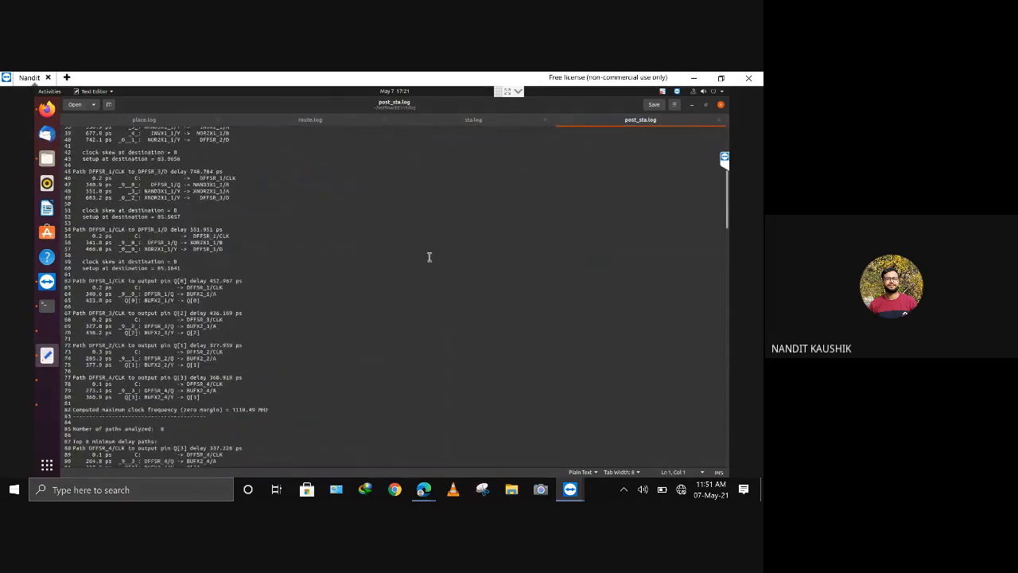
pyautogui.scroll(-5, 427, 255)
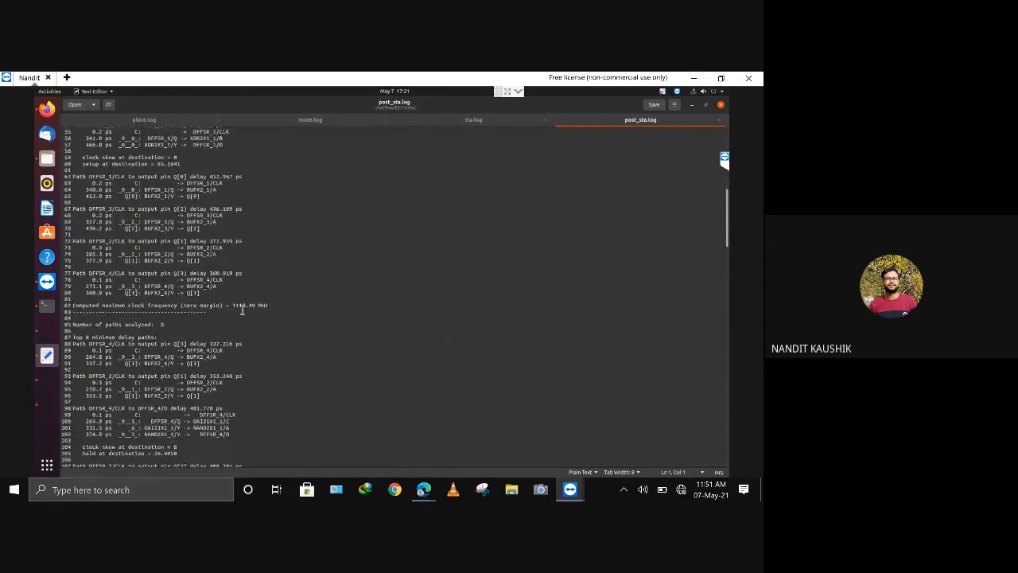
pyautogui.click(521, 123)
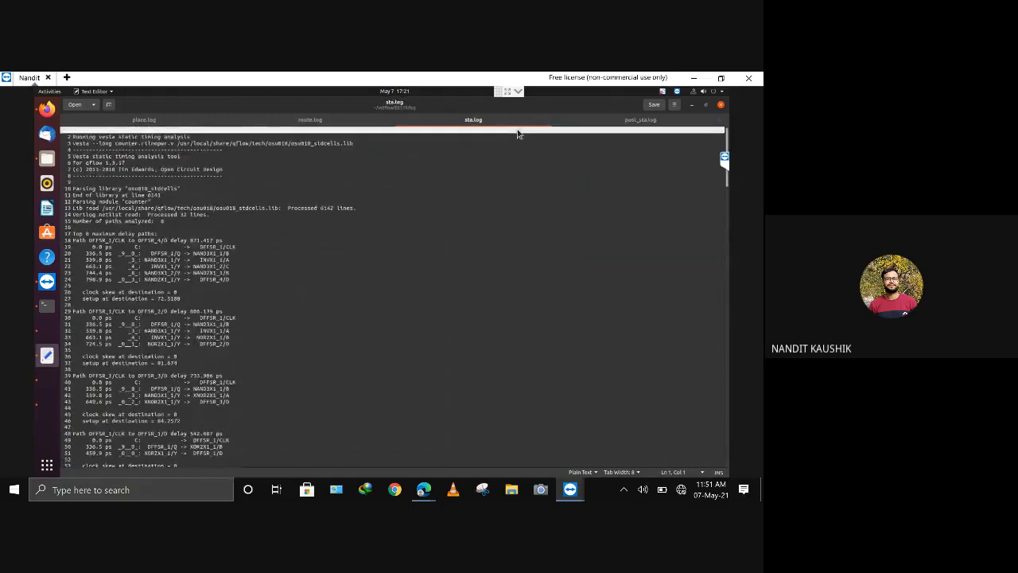
pyautogui.scroll(-7, 493, 250)
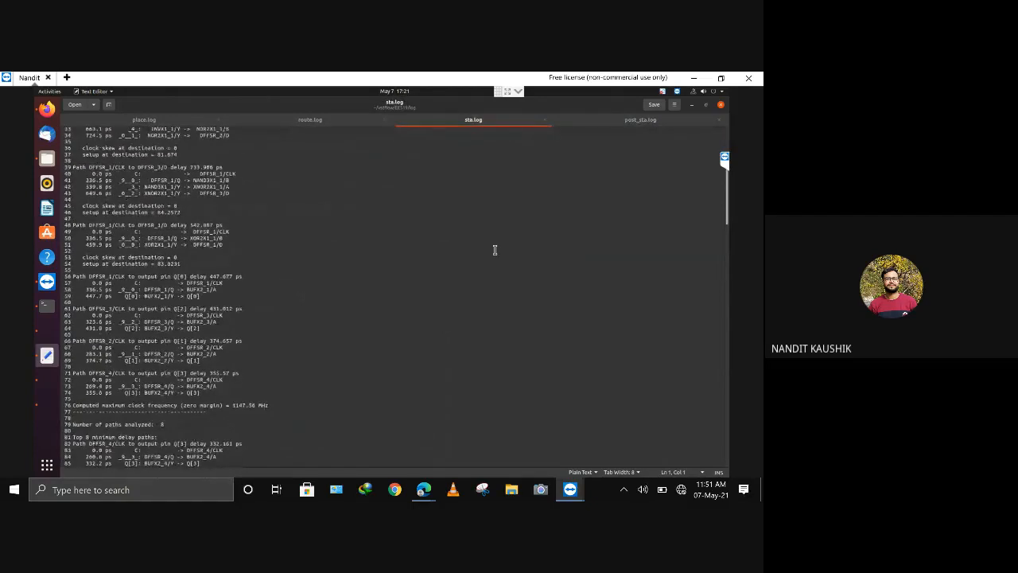
pyautogui.click(602, 125)
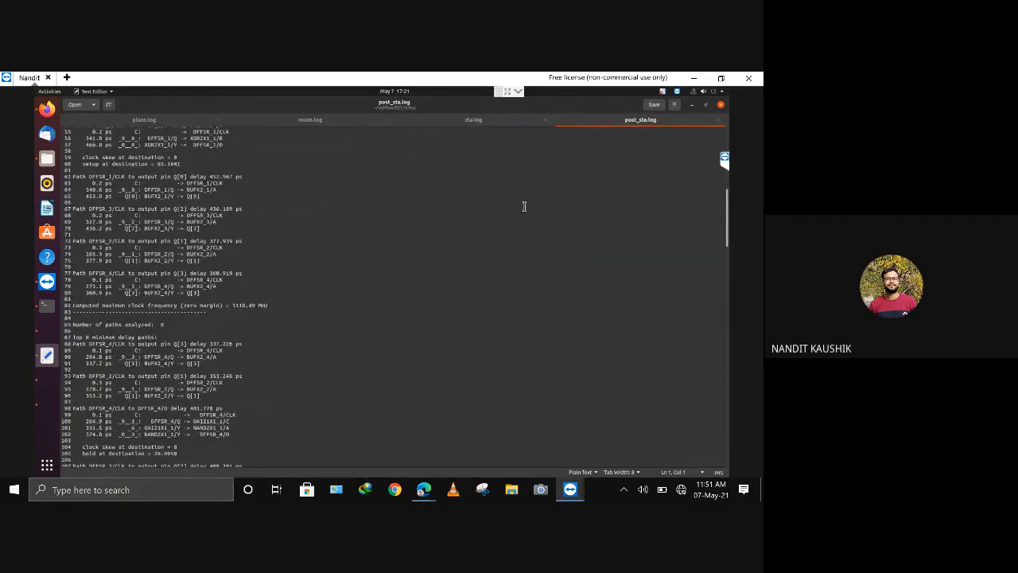
# Examine the minimum delay paths, hold timing result and input pin paths through the end of post_sta.log
pyautogui.scroll(-5, 524, 206)
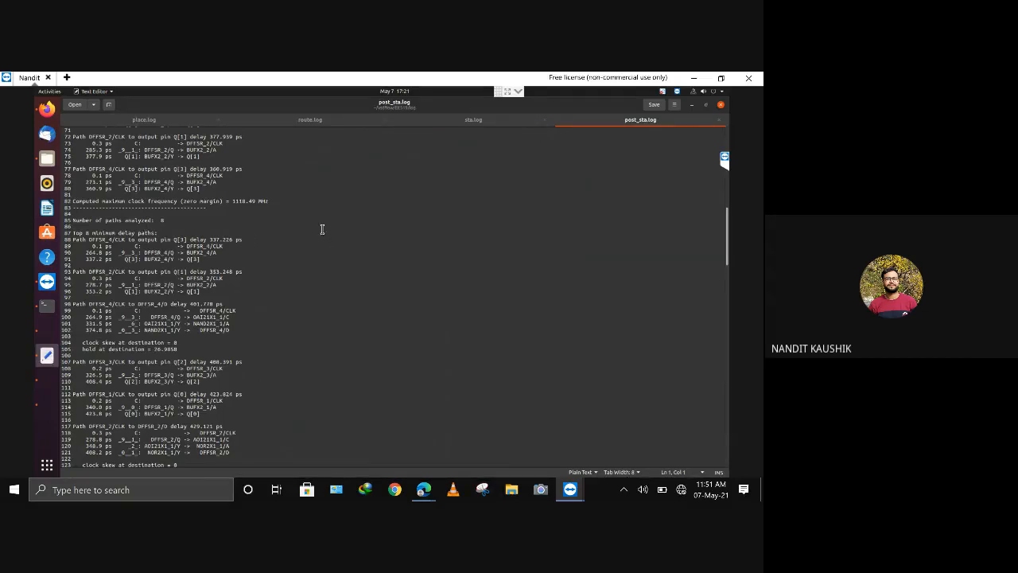
pyautogui.scroll(-4, 322, 231)
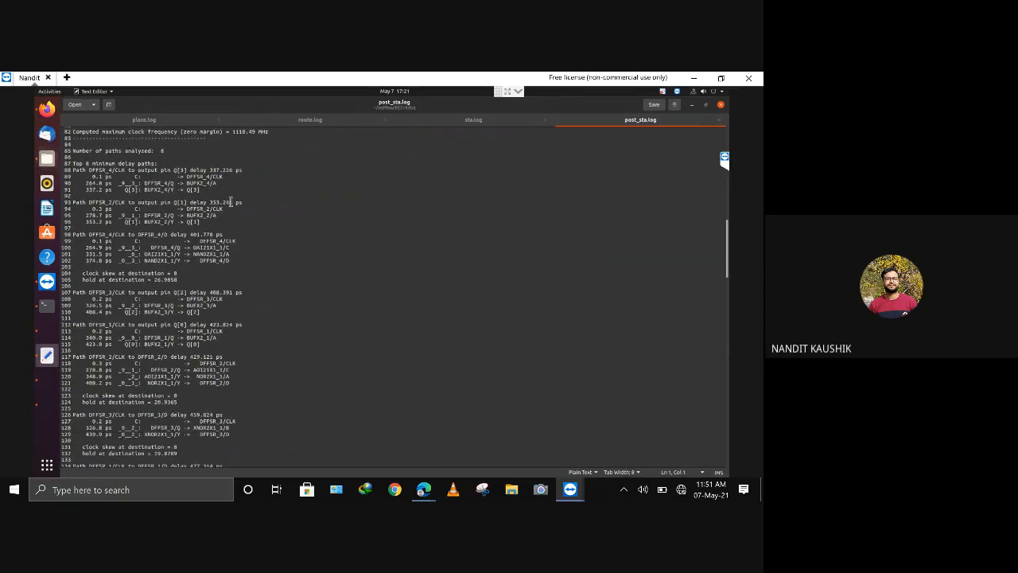
pyautogui.scroll(-7, 182, 225)
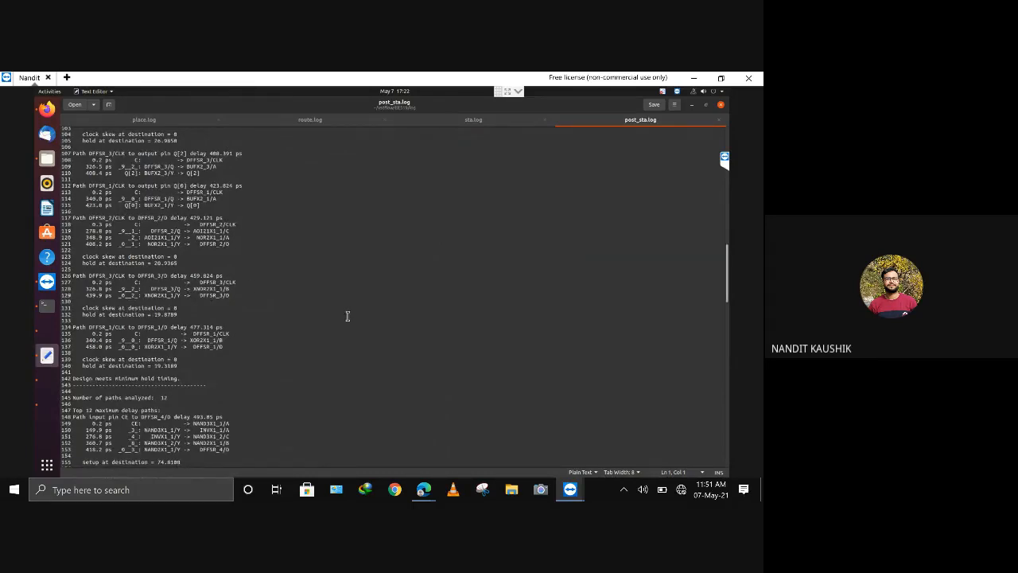
pyautogui.scroll(-15, 345, 294)
pyautogui.scroll(-20, 345, 280)
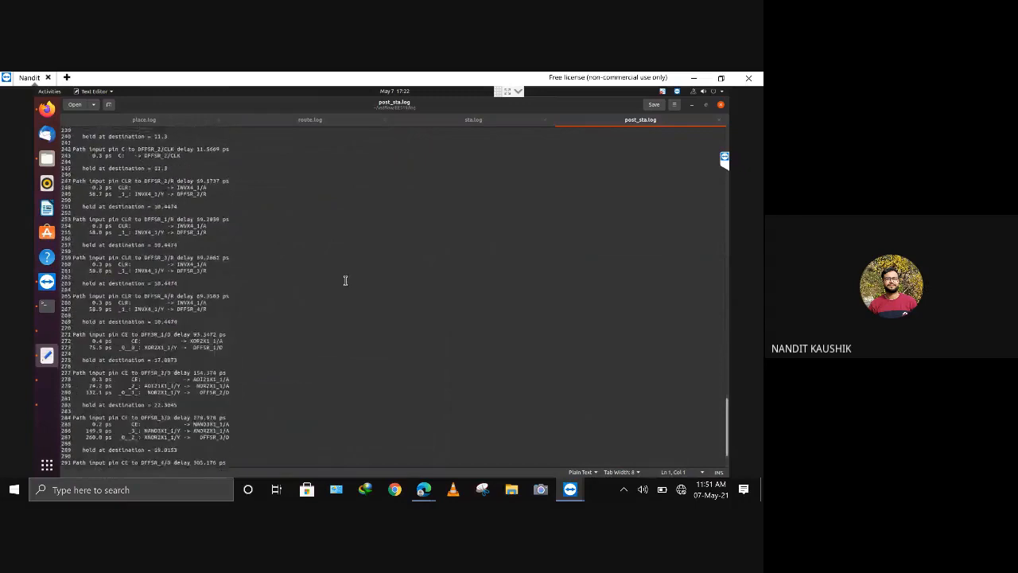
pyautogui.scroll(-3, 345, 279)
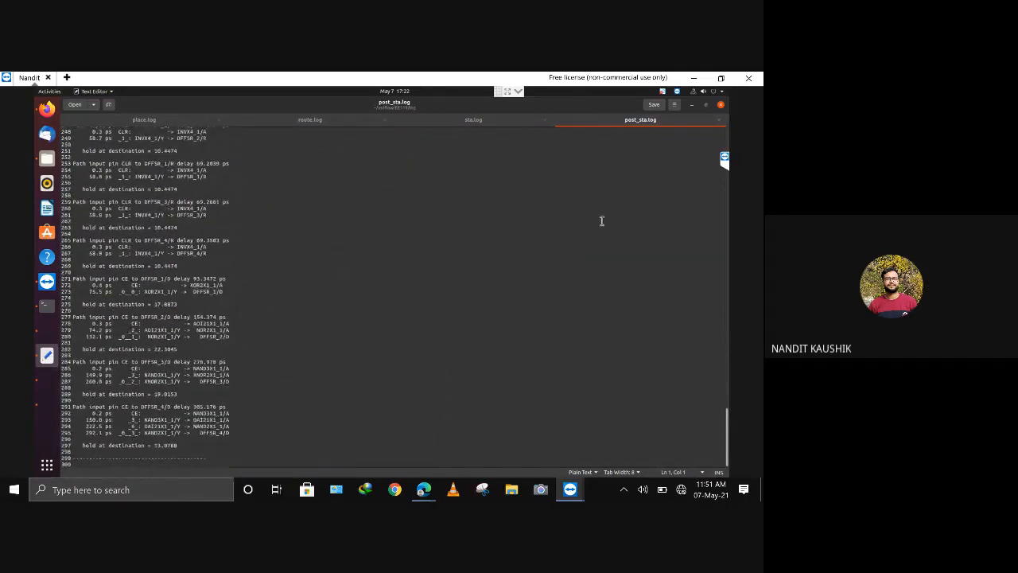
# Bring up Qflow Manager, minimize the text editor, and switch to Firefox to read the Qflow tutorial's Migration and DRC notes
pyautogui.click(44, 335)
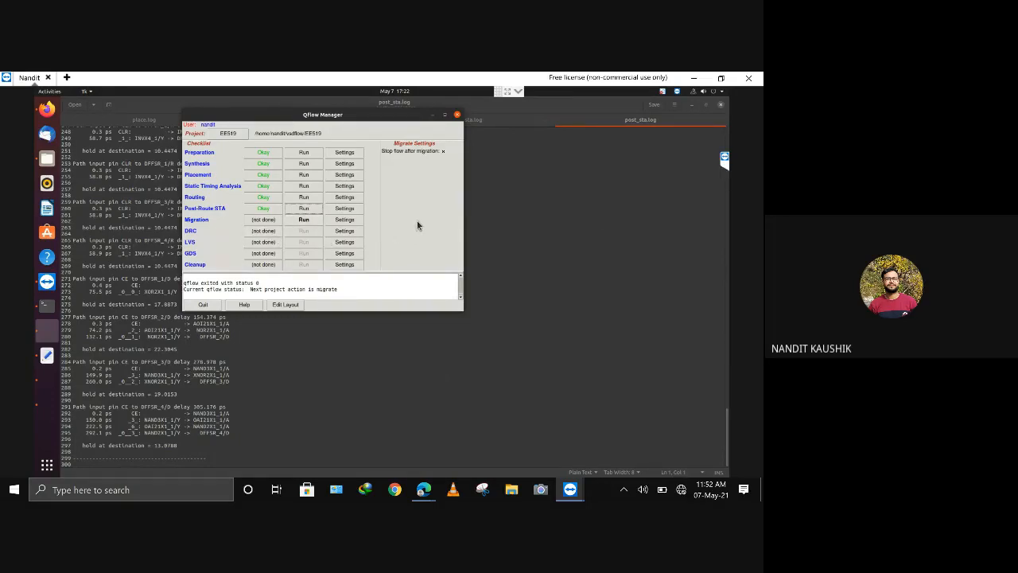
pyautogui.click(693, 106)
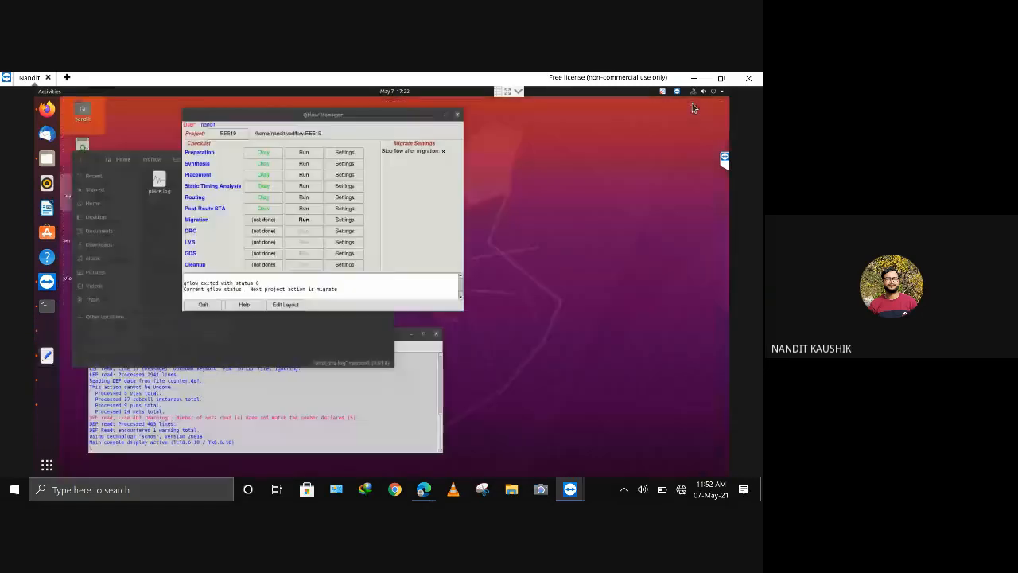
pyautogui.click(44, 111)
pyautogui.click(398, 106)
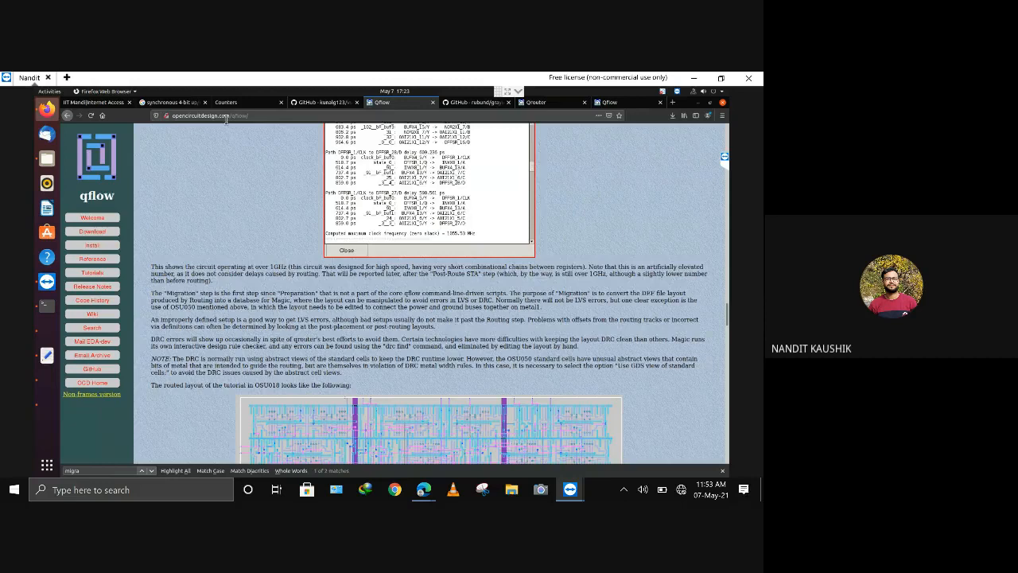
# Minimize the browser, run the Migration stage in Qflow Manager and open the counter layout for editing
pyautogui.click(698, 106)
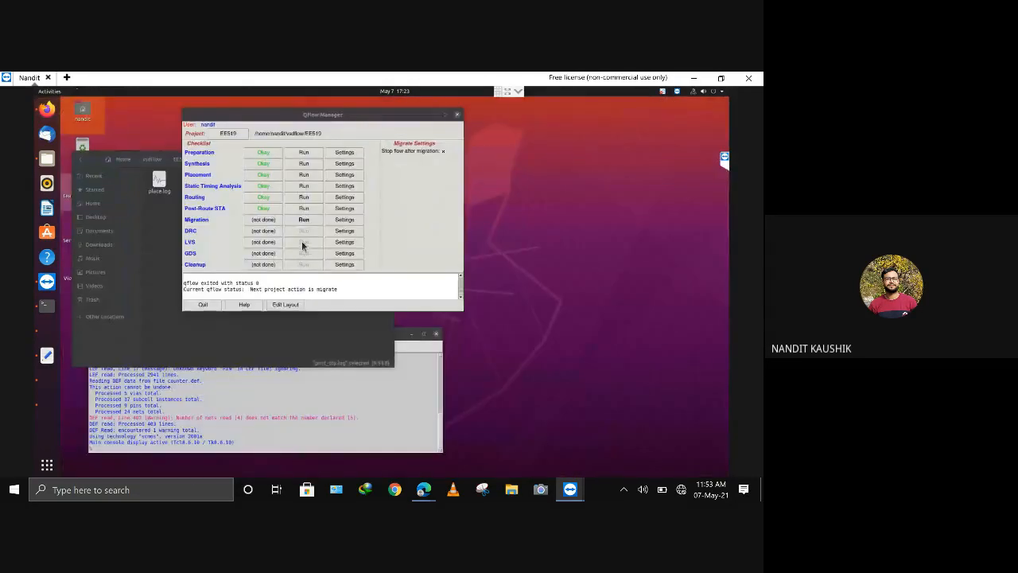
pyautogui.click(304, 220)
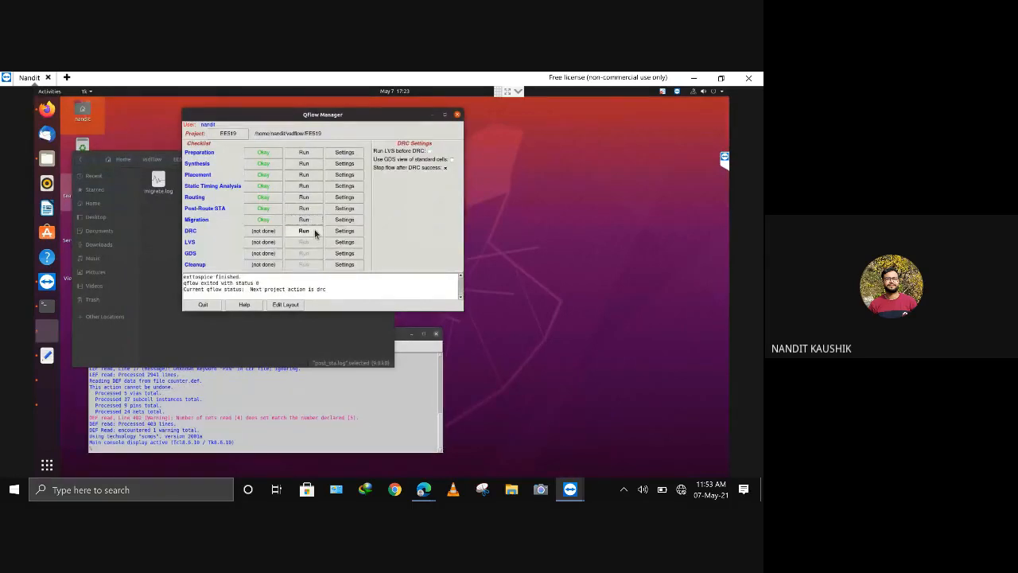
pyautogui.click(284, 308)
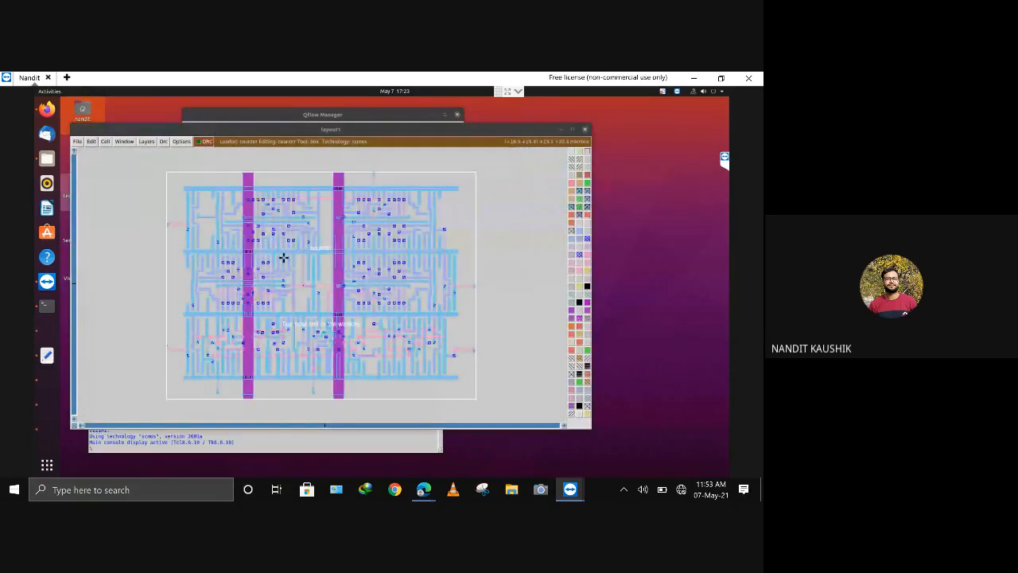
# Inspect the counter layout's routing and vertical power stripe up close, restore the full view and close the layout window
pyautogui.press('z')
pyautogui.press('z')
pyautogui.scroll(14, 295, 255)
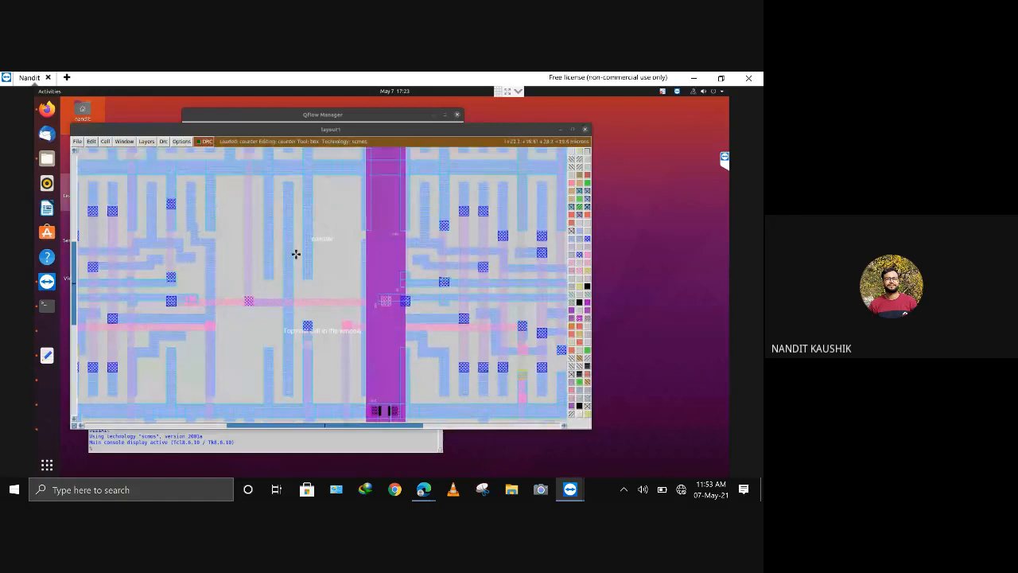
pyautogui.scroll(8, 360, 248)
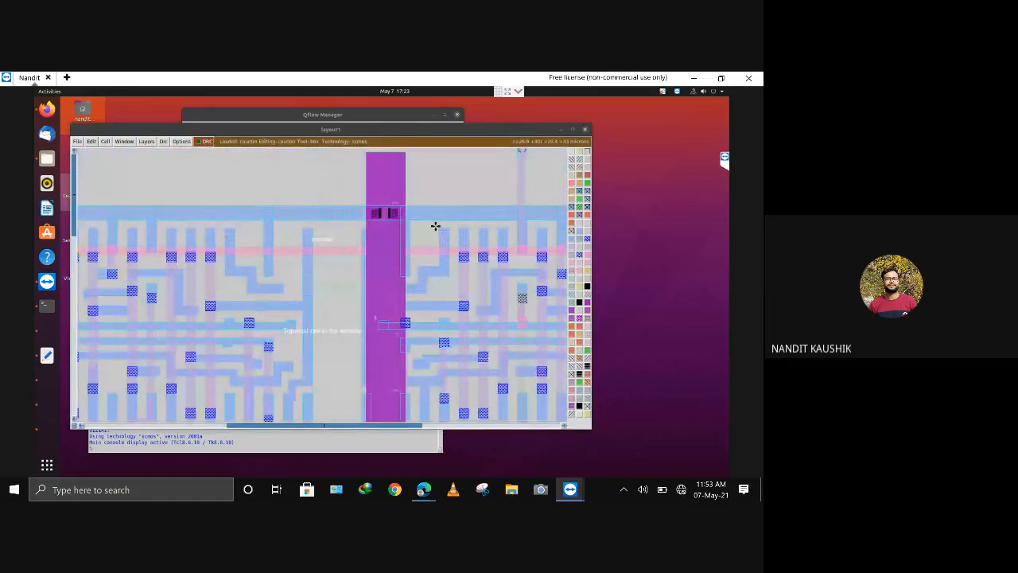
pyautogui.press('v')
pyautogui.click(586, 129)
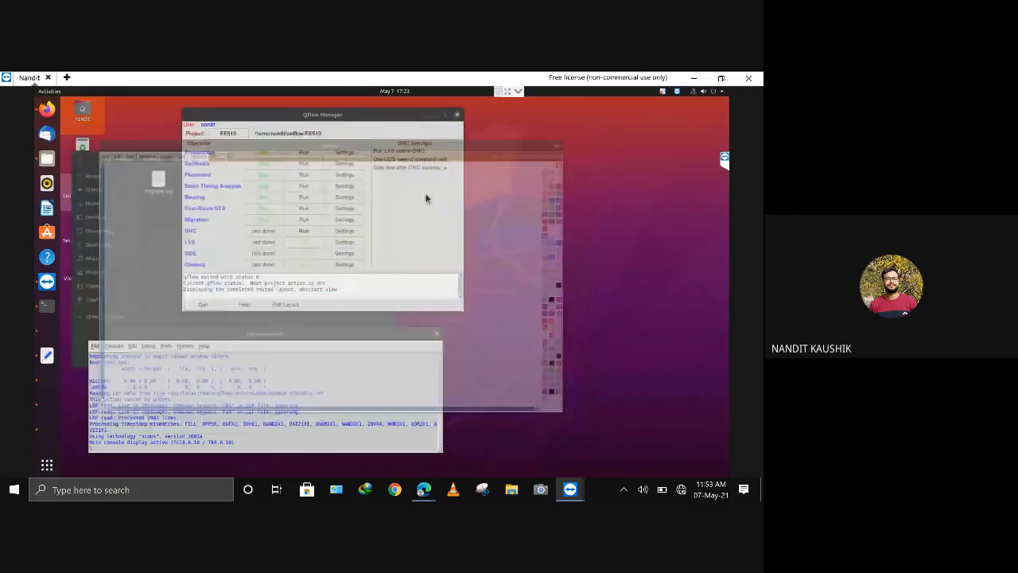
# Run the DRC stage with its default settings, review its output messages, and dismiss the manager window
pyautogui.click(310, 230)
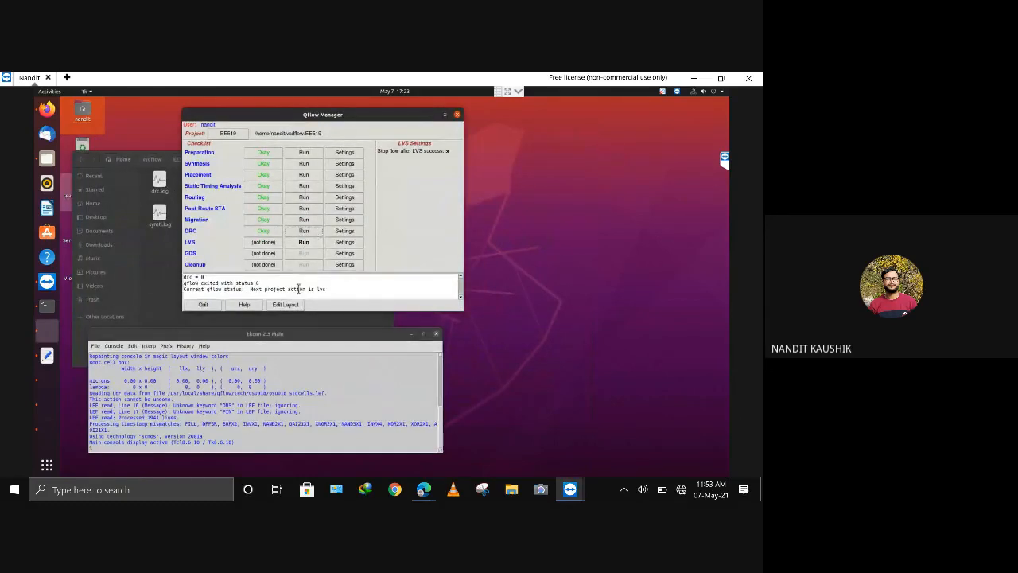
pyautogui.scroll(1, 298, 288)
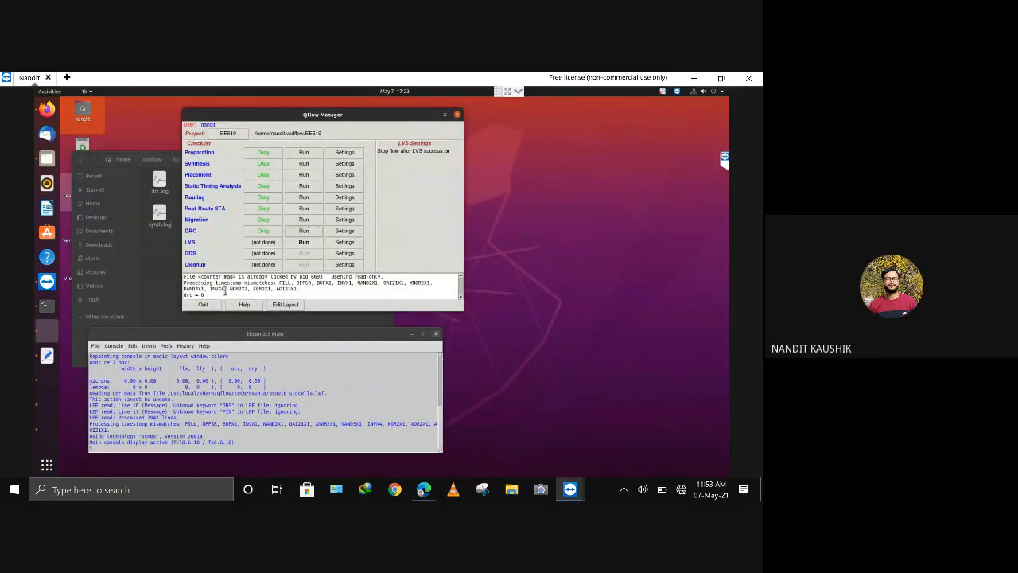
pyautogui.scroll(-1, 291, 279)
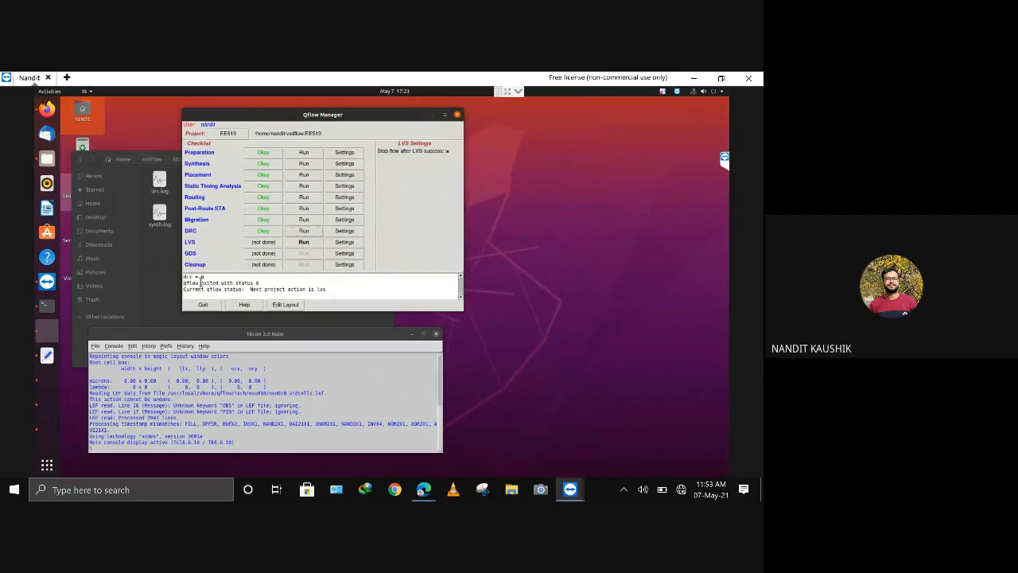
pyautogui.click(456, 115)
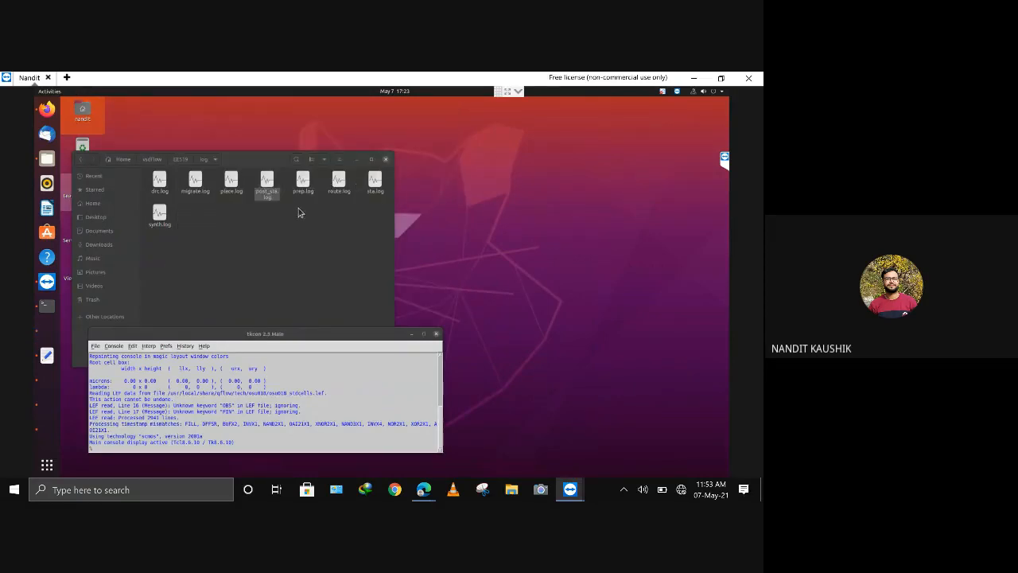
# Open drc.log from the log folder, check the DRC error count, minimize the text editor and return to Qflow Manager
pyautogui.doubleClick(158, 181)
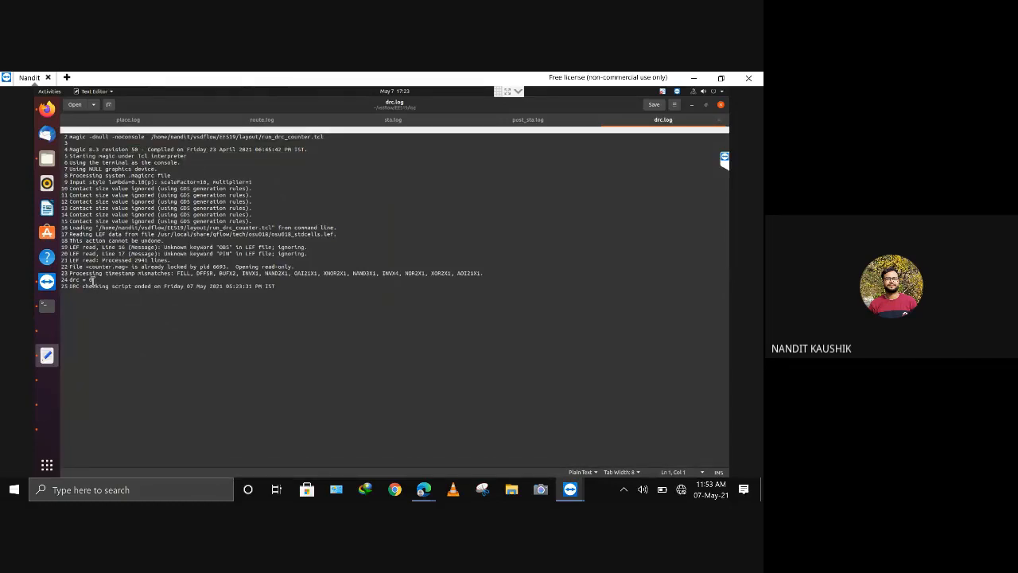
pyautogui.click(691, 105)
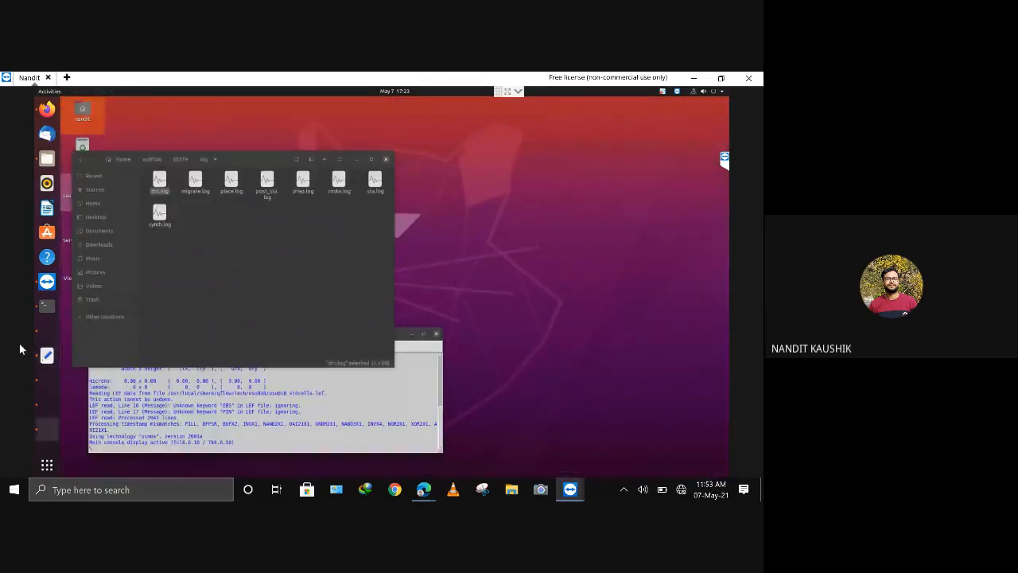
pyautogui.click(46, 332)
pyautogui.click(97, 314)
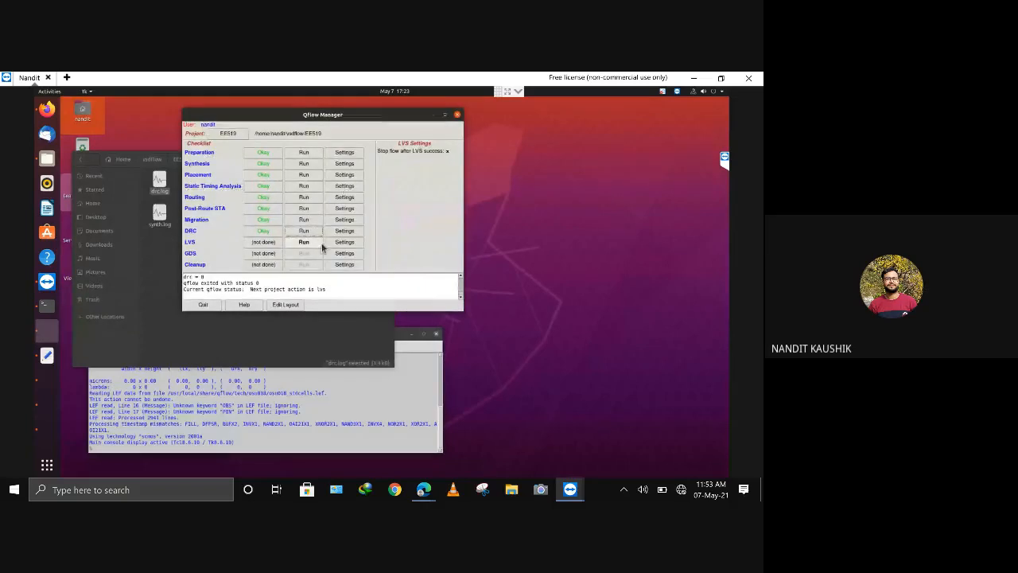
# Run the LVS stage in Qflow Manager with its default settings and review its output messages for errors and netlist matching
pyautogui.click(319, 243)
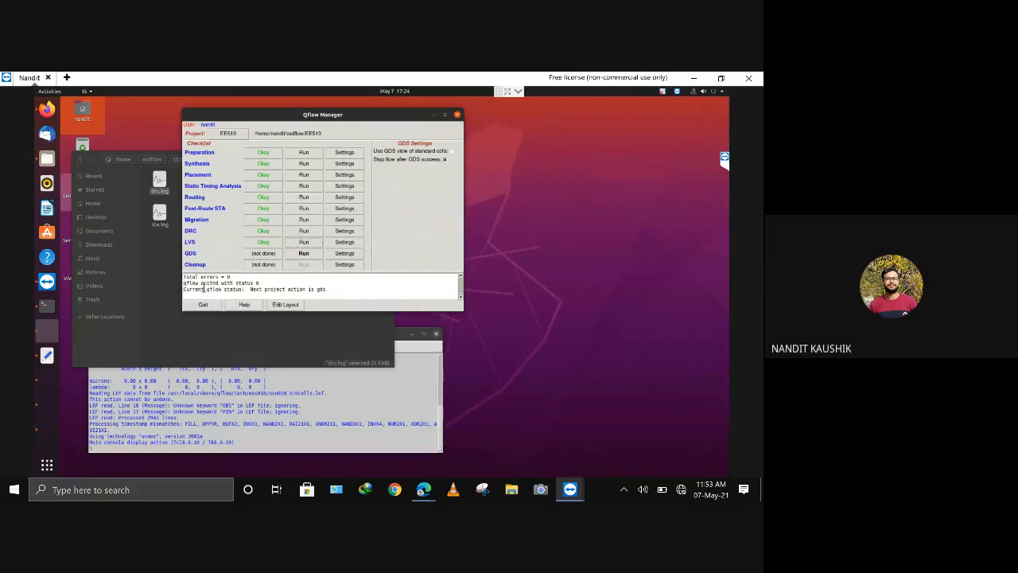
pyautogui.scroll(1, 203, 288)
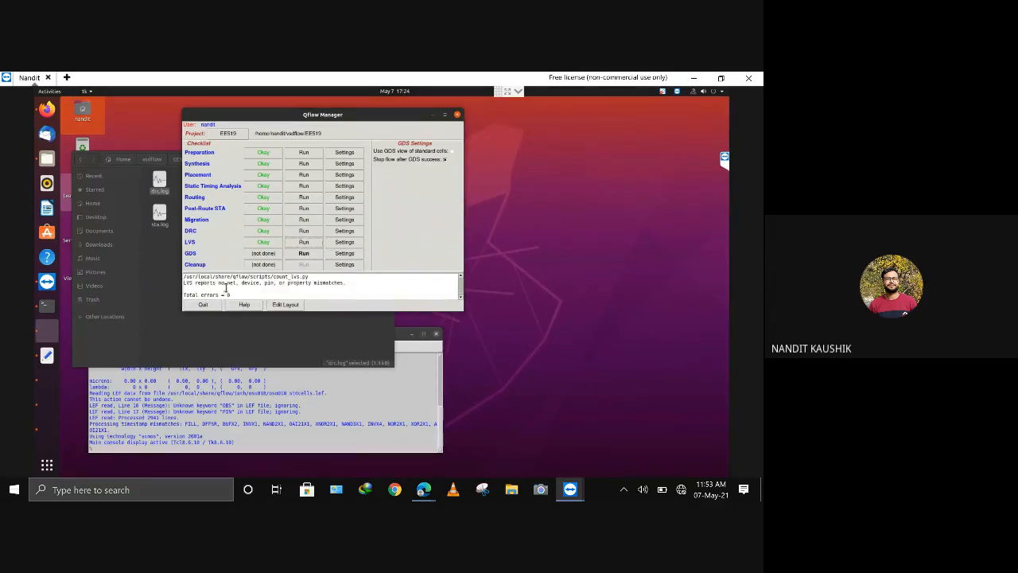
pyautogui.scroll(1, 329, 284)
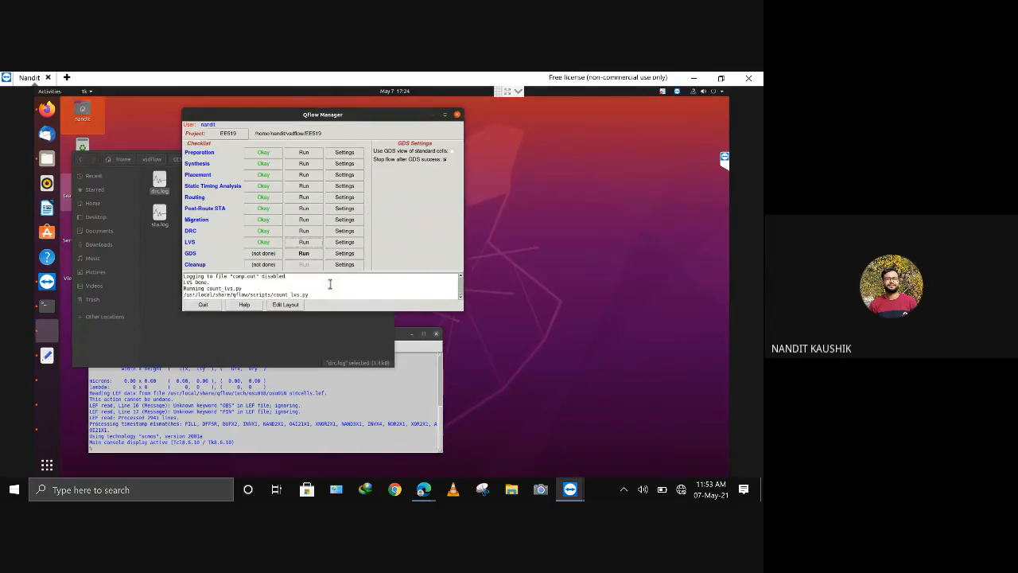
pyautogui.scroll(1, 232, 288)
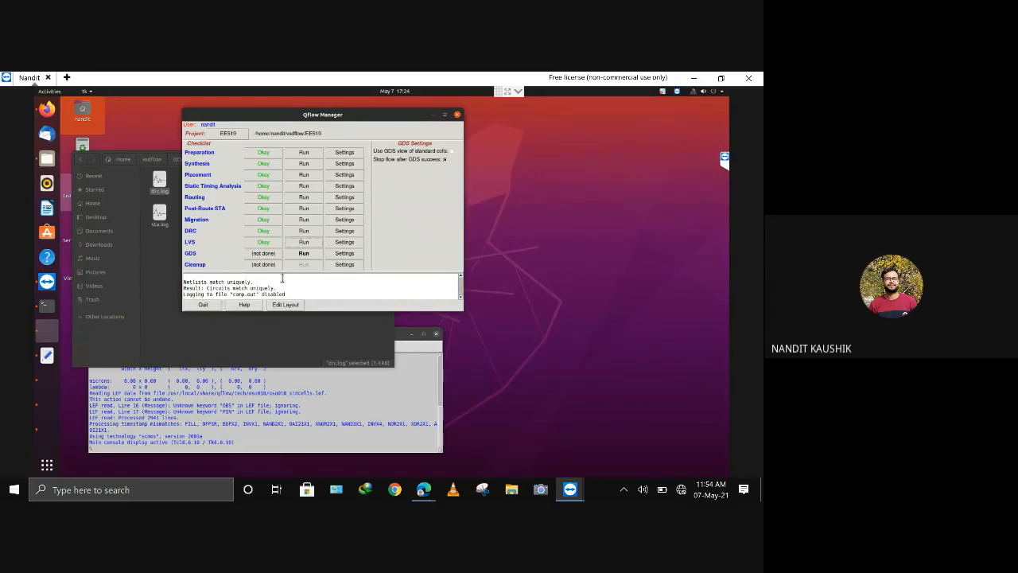
# Minimize Qflow Manager, open lvs.log from the log folder, review the circuit comparison at its end and minimize the text editor
pyautogui.click(432, 115)
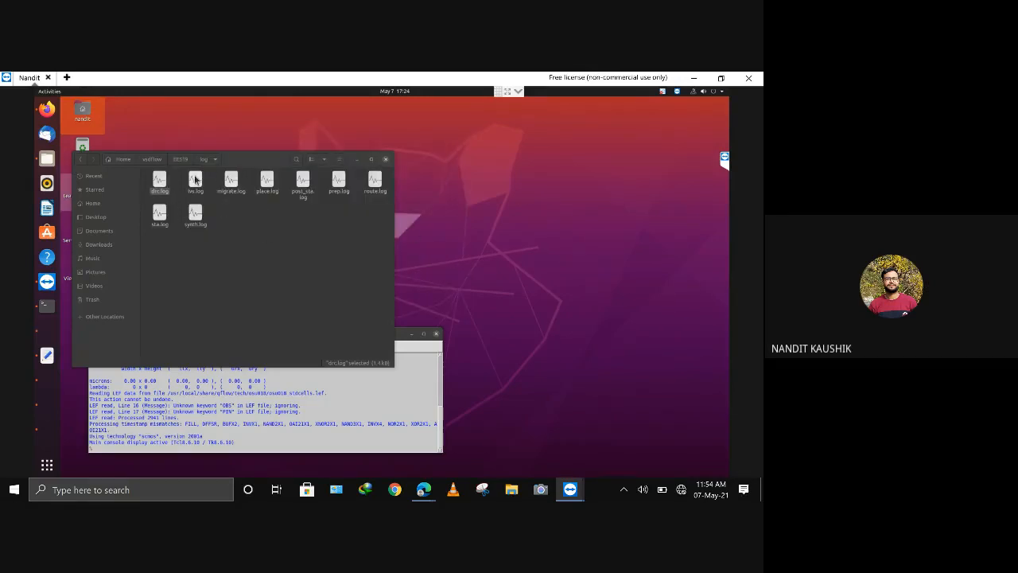
pyautogui.doubleClick(195, 180)
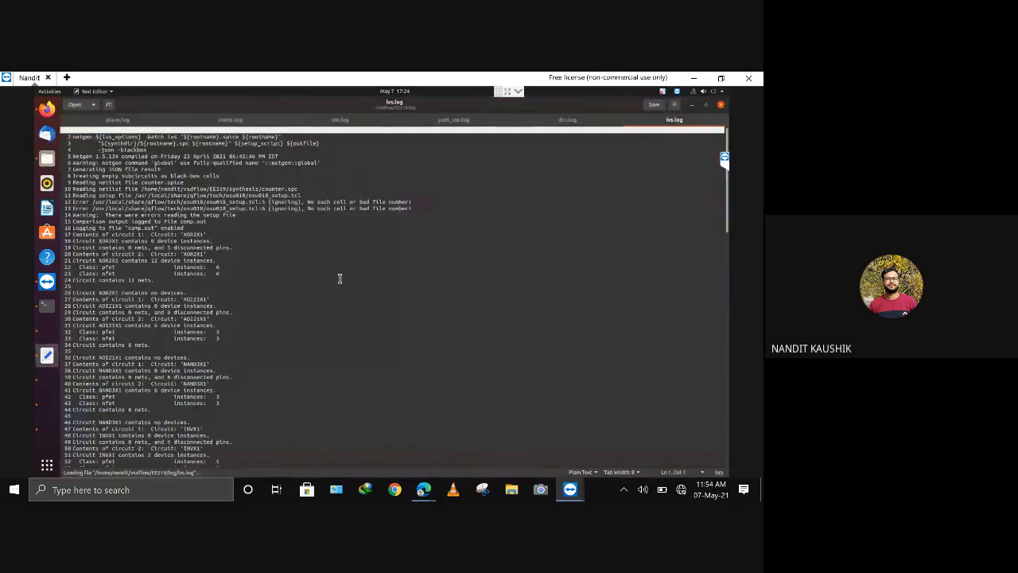
pyautogui.scroll(-1, 339, 279)
pyautogui.scroll(-20, 340, 279)
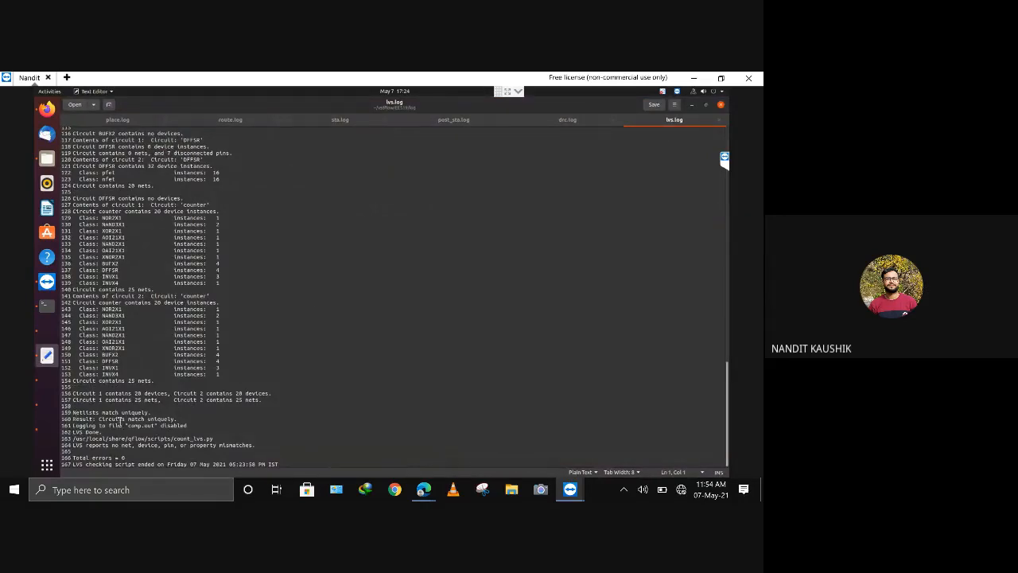
pyautogui.click(694, 108)
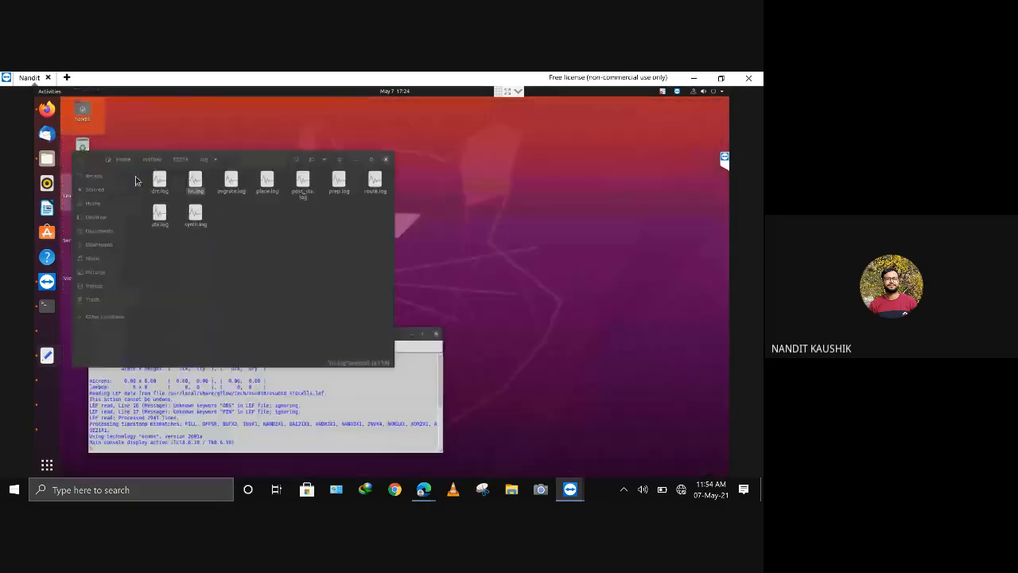
# Return to Qflow Manager, run the GDS and Cleanup stages, and minimize the manager to show the log folder
pyautogui.click(43, 337)
pyautogui.click(300, 253)
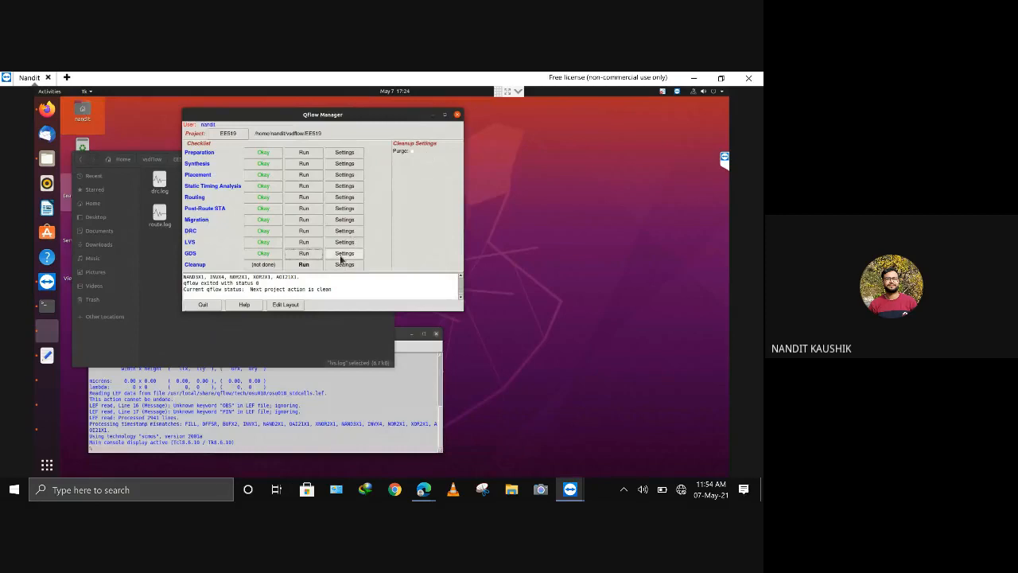
pyautogui.click(316, 266)
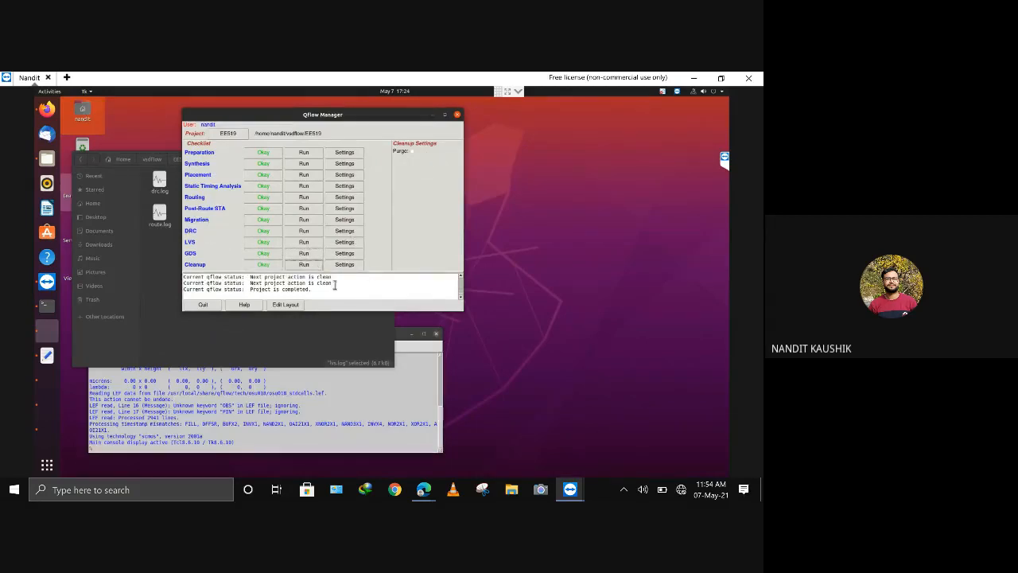
pyautogui.click(433, 114)
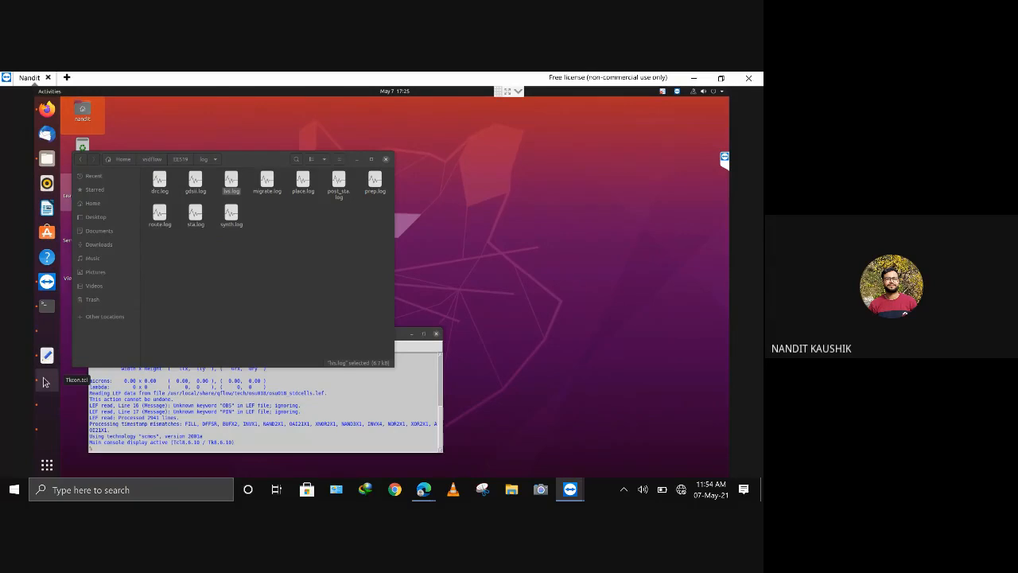
# Restore Qflow Manager and open the completed counter layout for editing with the whole design in view
pyautogui.click(49, 340)
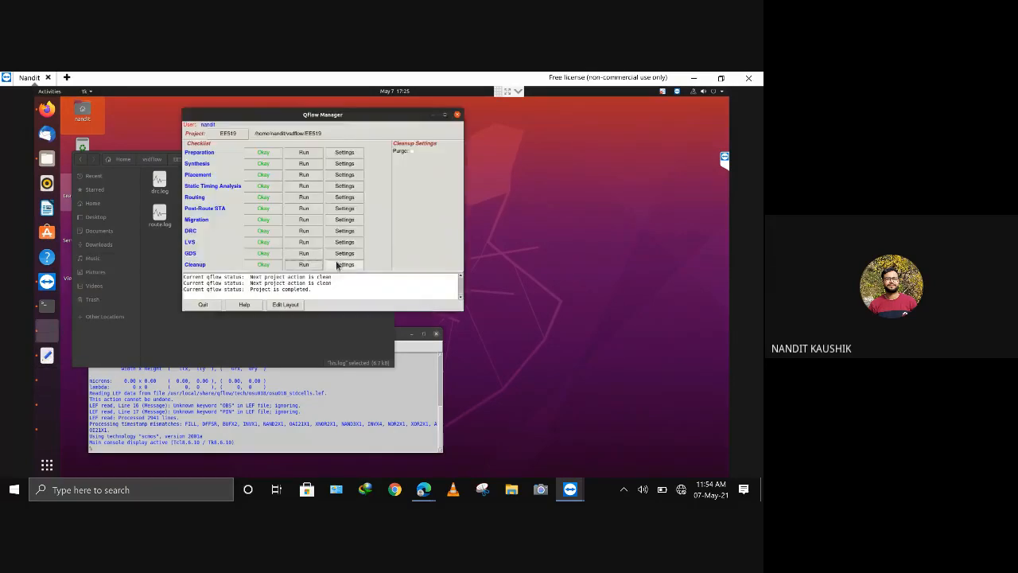
pyautogui.click(286, 306)
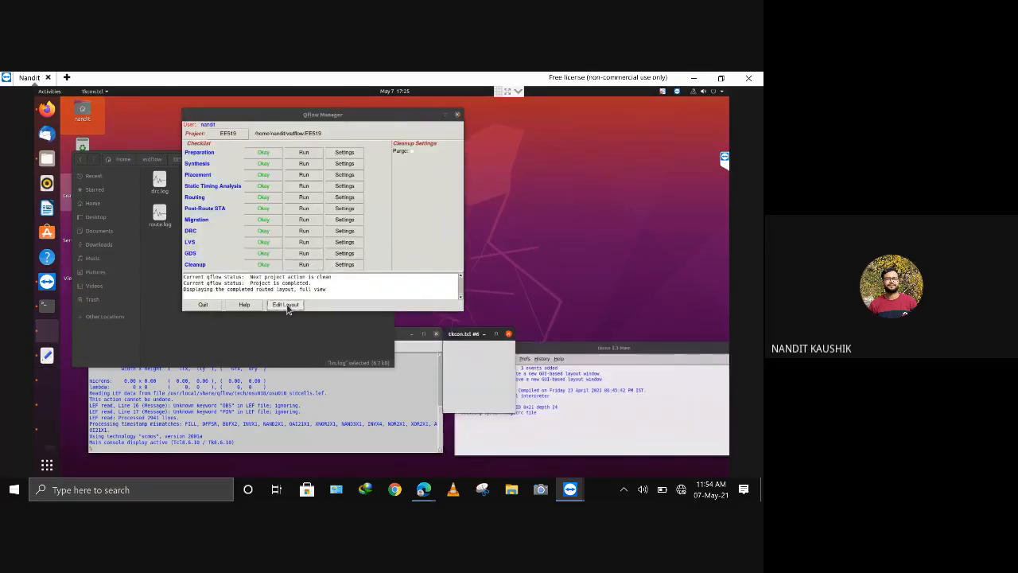
pyautogui.press('v')
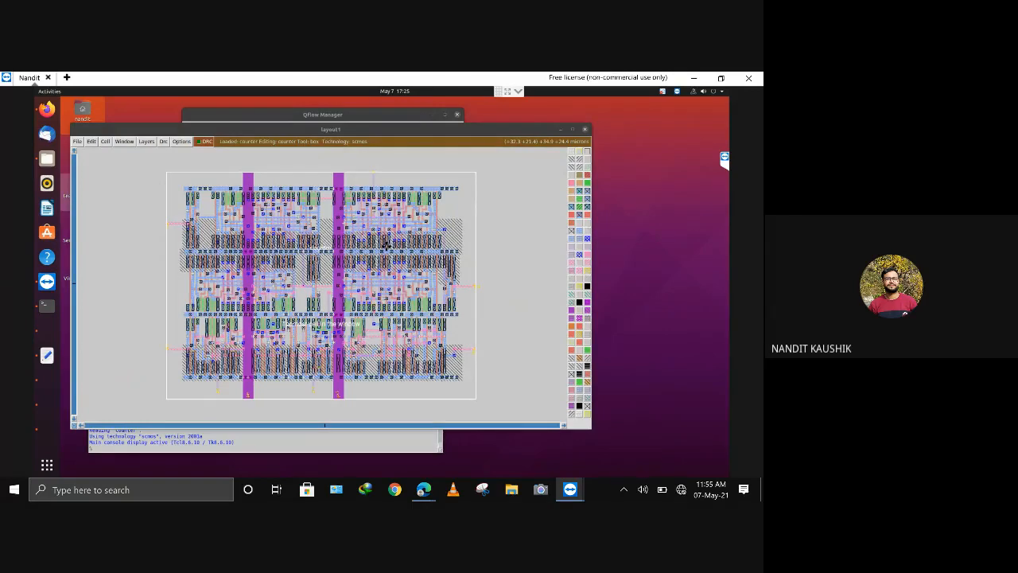
# Examine the final counter layout's cells, routing and vertical power stripe up close, restore the full view and close the layout window
pyautogui.press('z')
pyautogui.press('z')
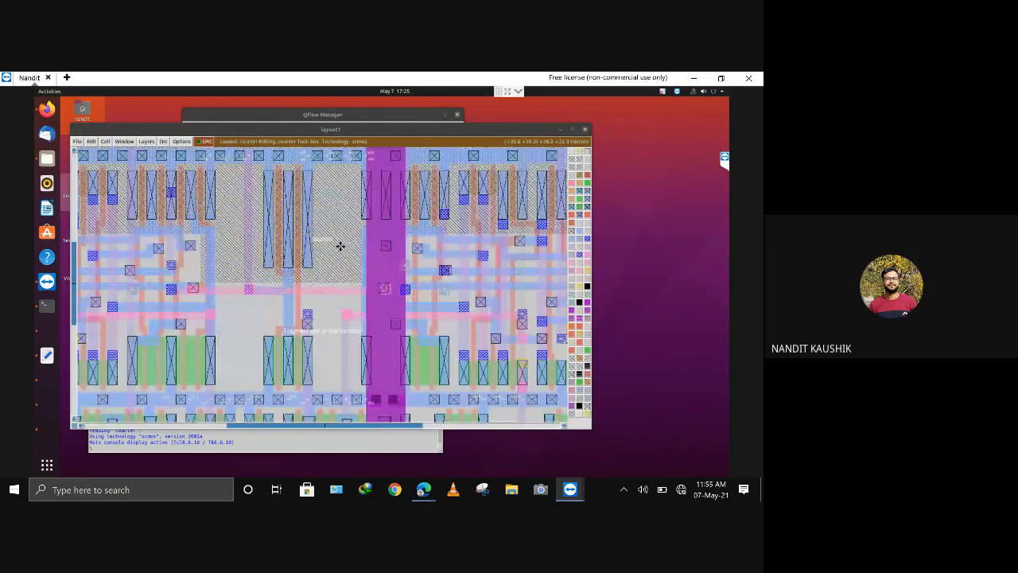
pyautogui.scroll(5, 339, 246)
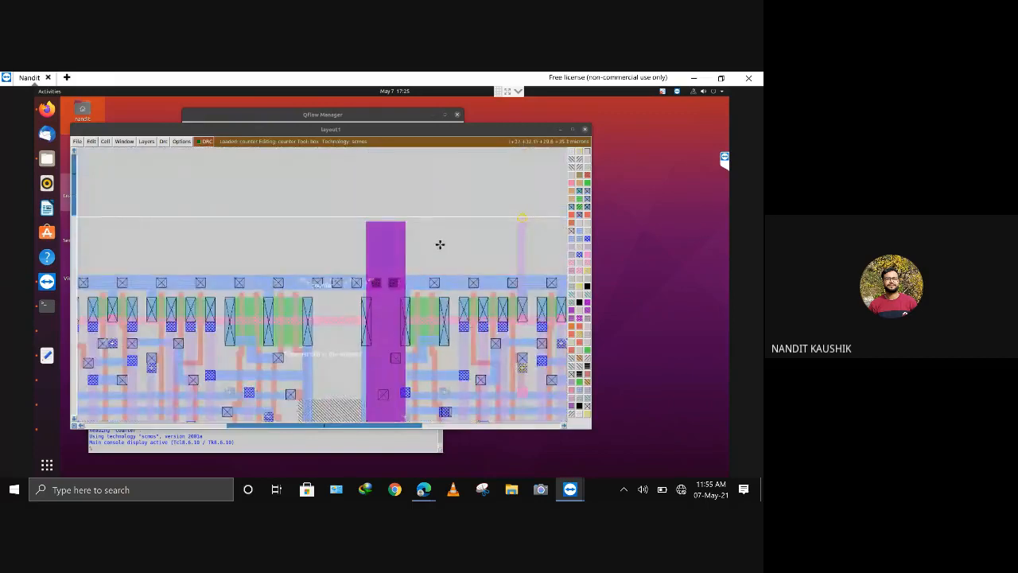
pyautogui.press('v')
pyautogui.press('z')
pyautogui.press('z')
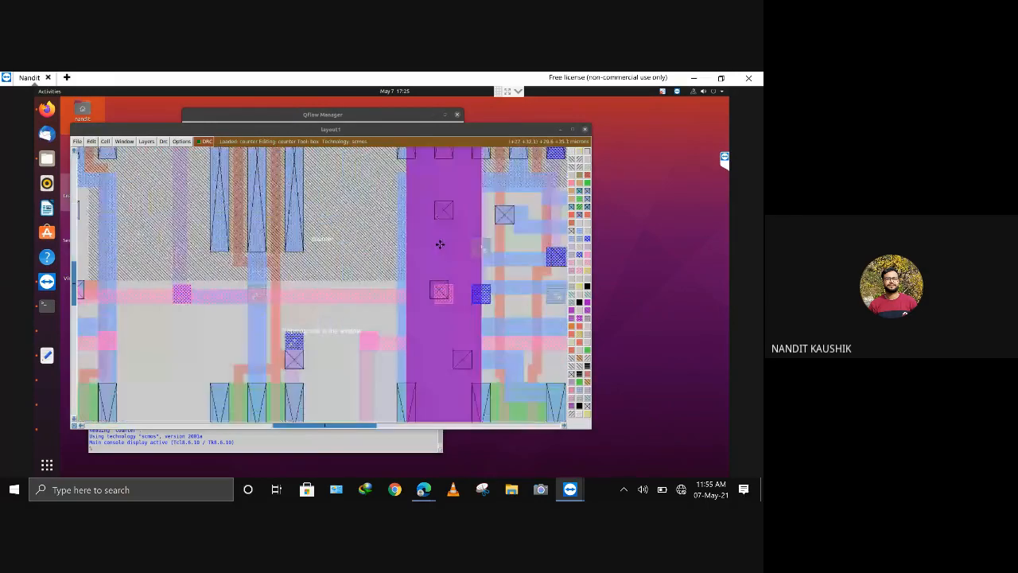
pyautogui.press('v')
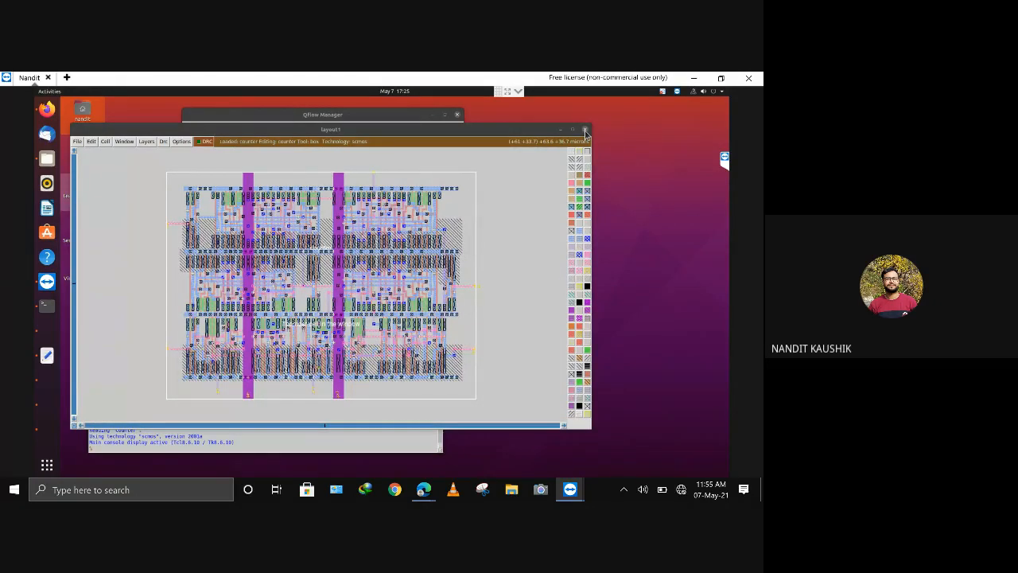
pyautogui.click(586, 129)
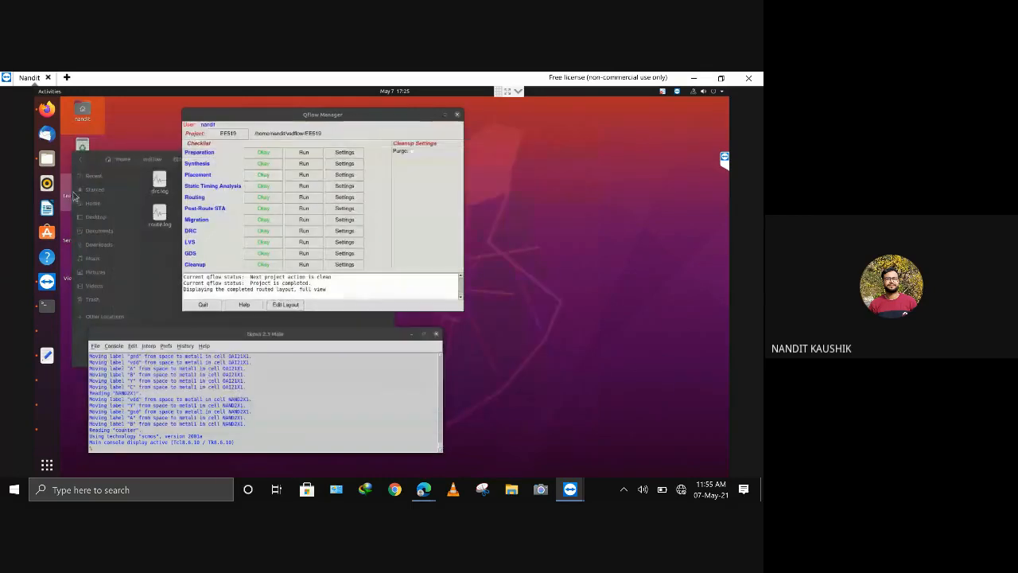
# Open the project's layout folder in the file manager, locate counter.gds among the output files and minimize the file manager
pyautogui.click(169, 249)
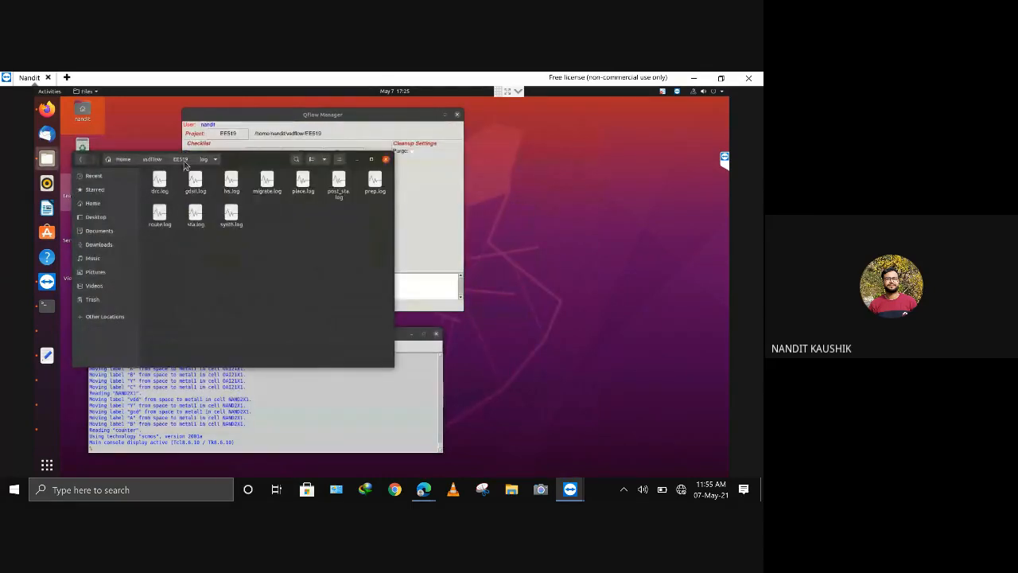
pyautogui.click(182, 160)
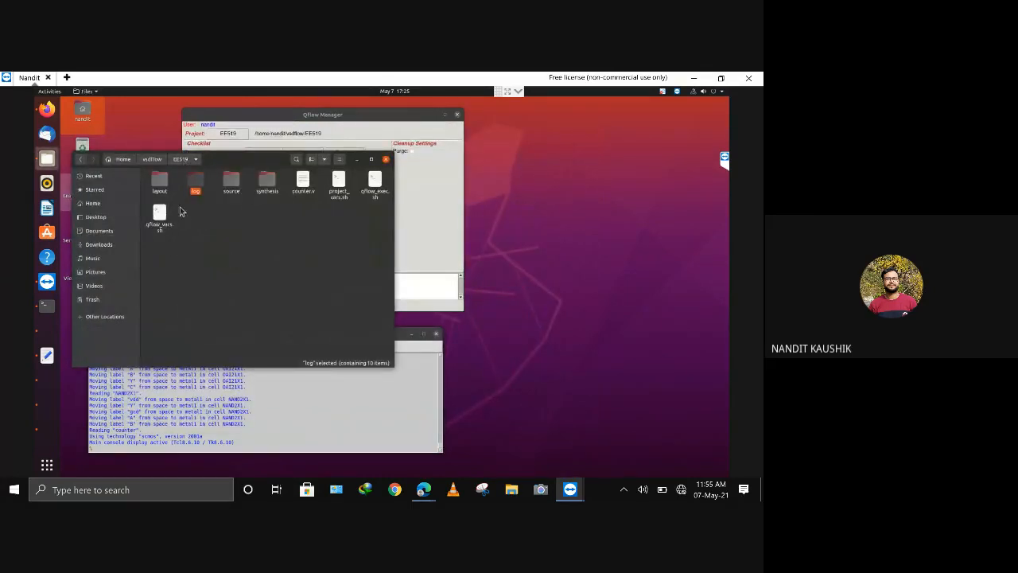
pyautogui.doubleClick(163, 189)
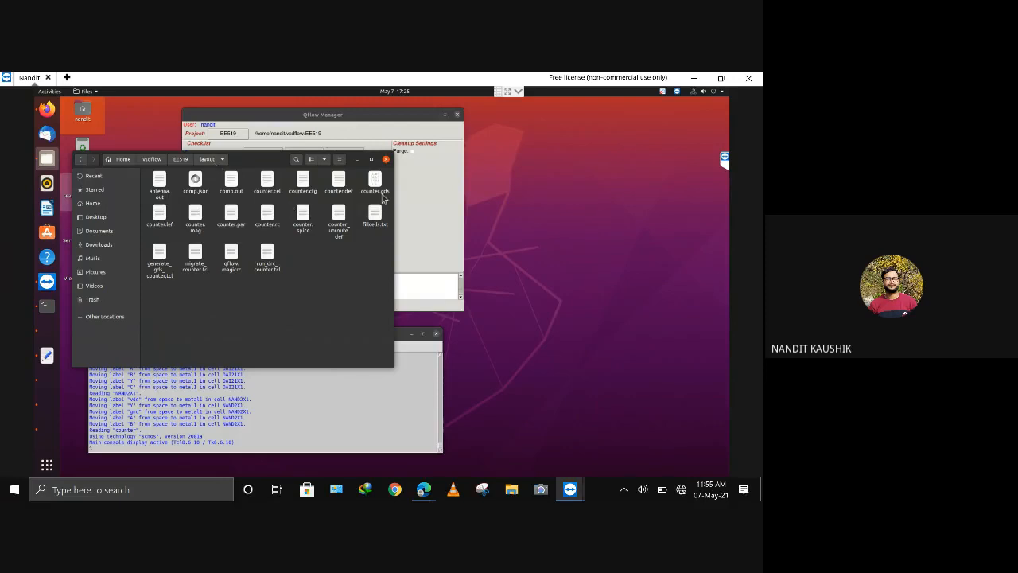
pyautogui.click(358, 161)
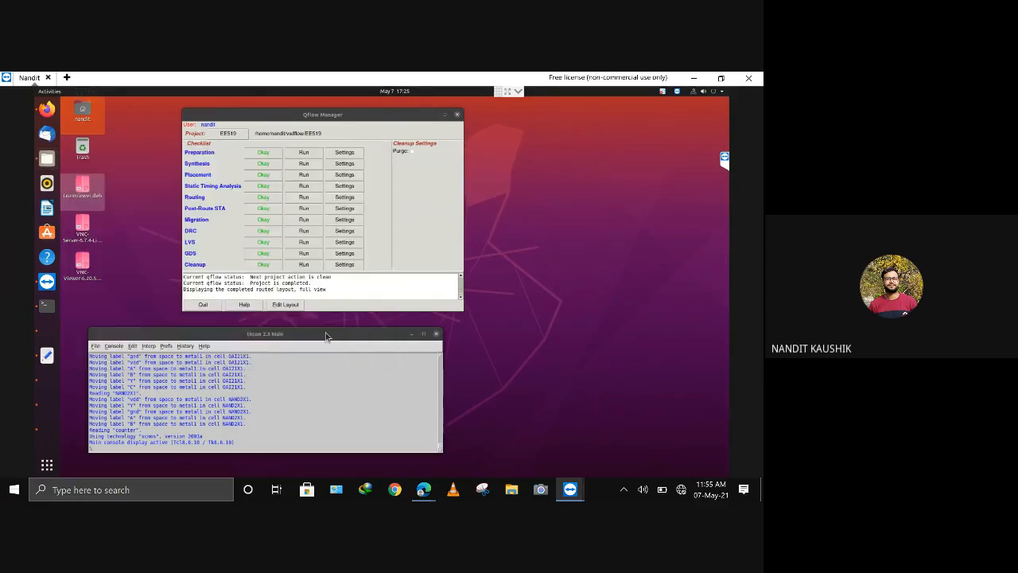
# Reopen the completed counter layout for a last look, minimize it and switch to the Google Meet browser window
pyautogui.click(291, 310)
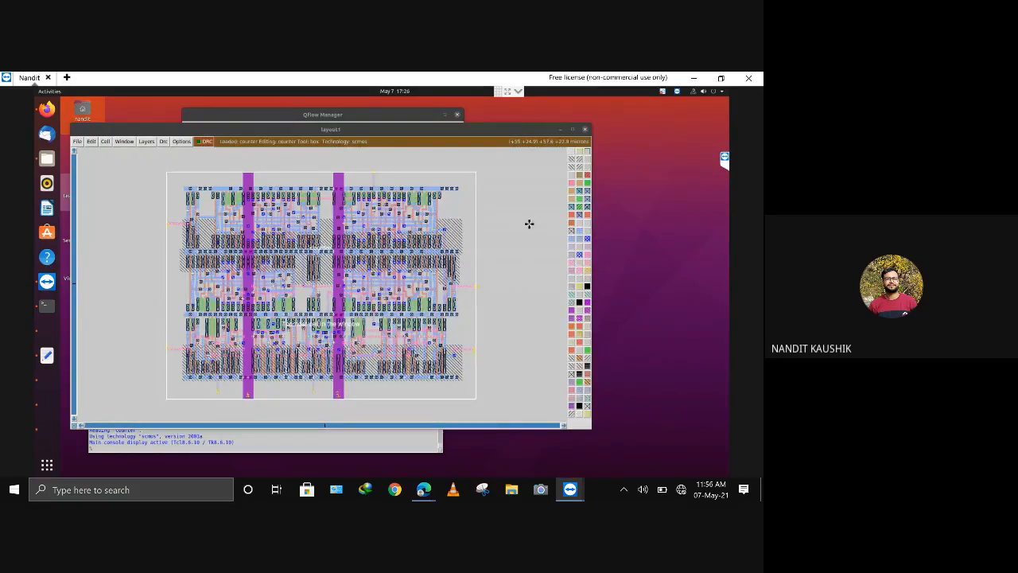
pyautogui.click(561, 130)
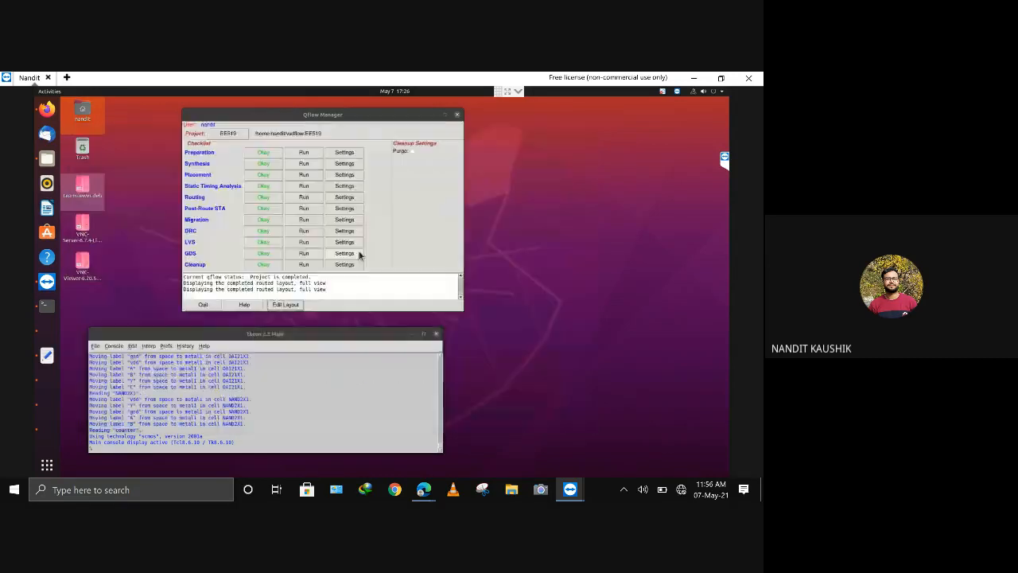
pyautogui.moveTo(432, 490)
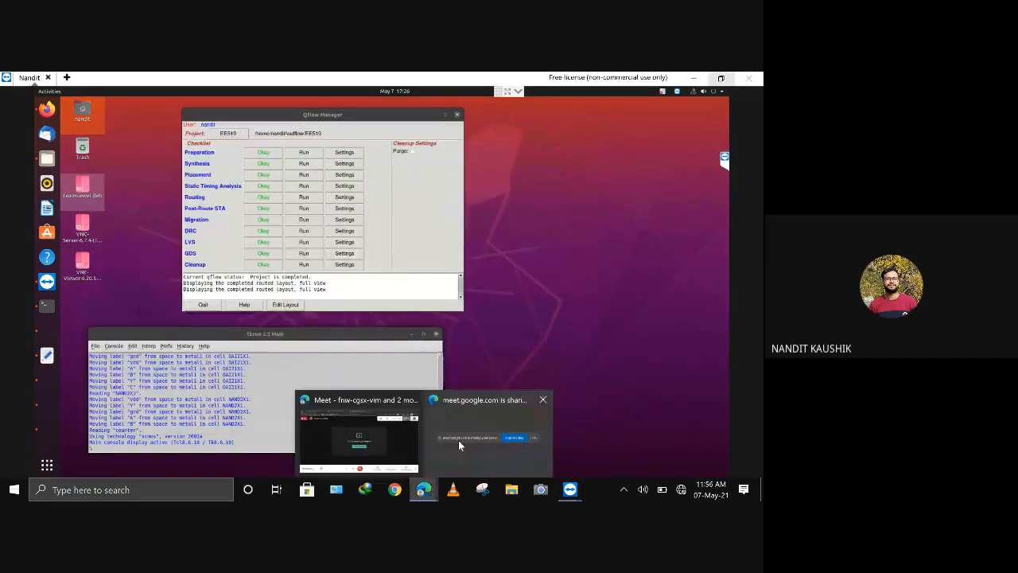
pyautogui.click(374, 436)
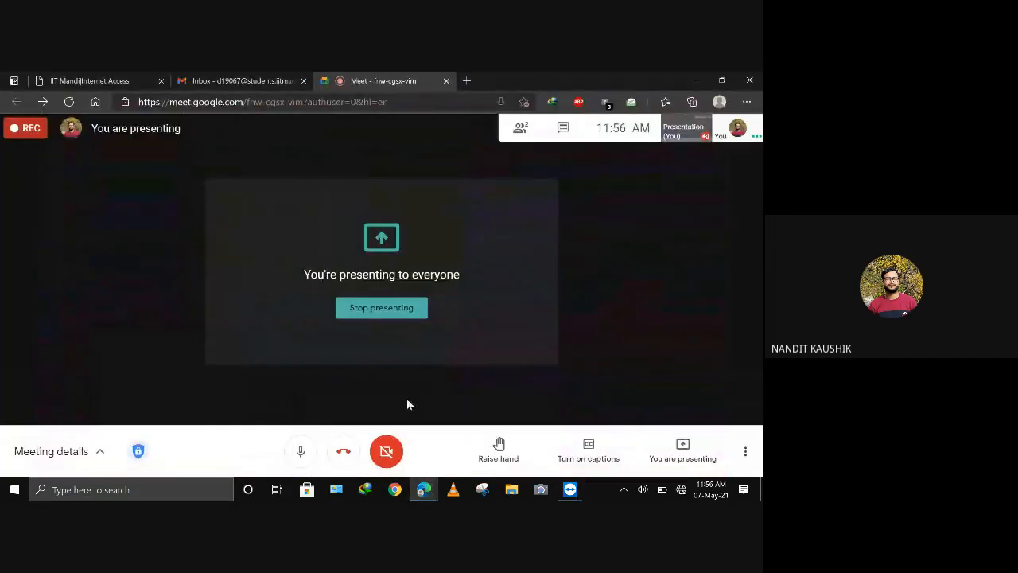